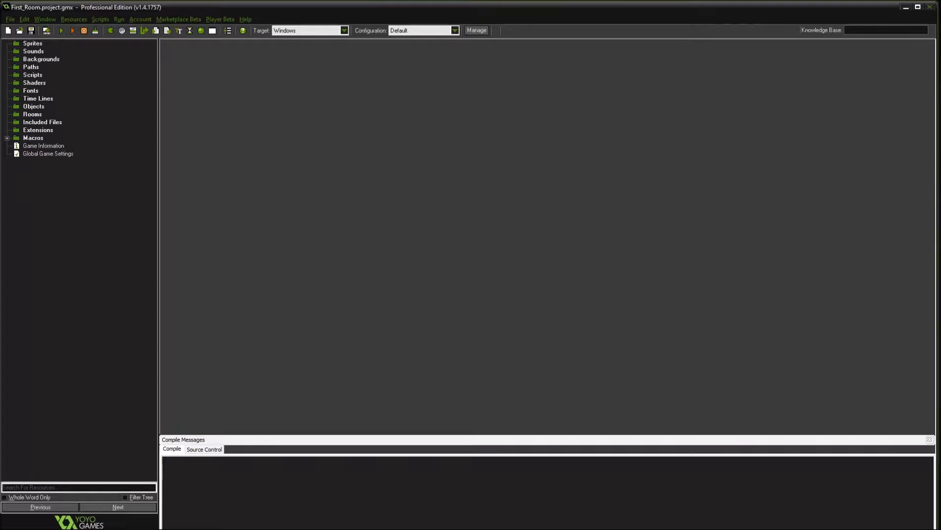
Try to run the game before it contains any room and dismiss the error.
{"action": "left_click", "coordinate": [32, 113]}
{"action": "left_click", "coordinate": [61, 31]}
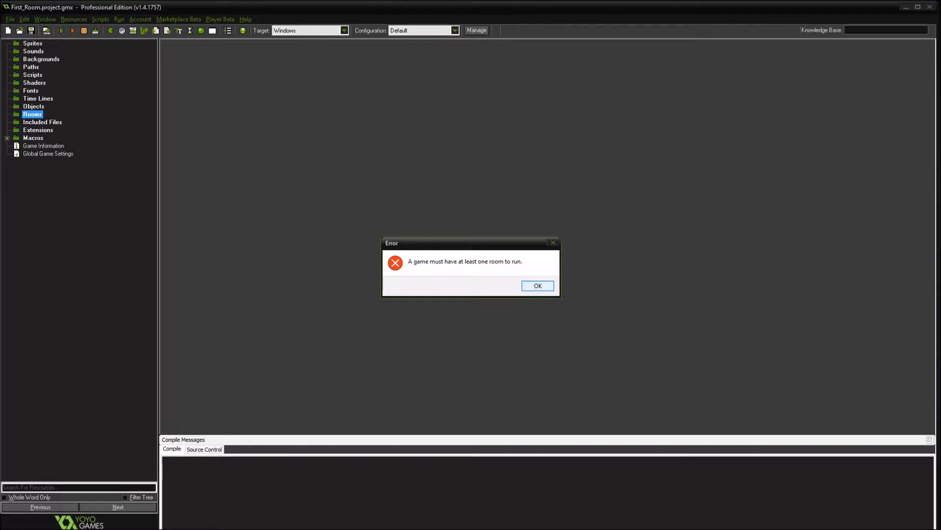
{"action": "key", "text": "Return"}
{"action": "key", "text": "shift+F10"}
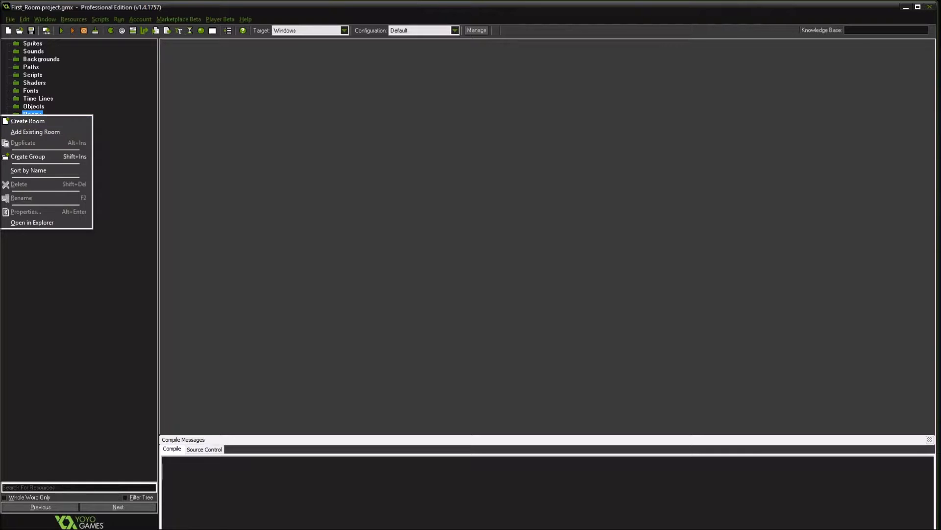
{"action": "key", "text": "Escape"}
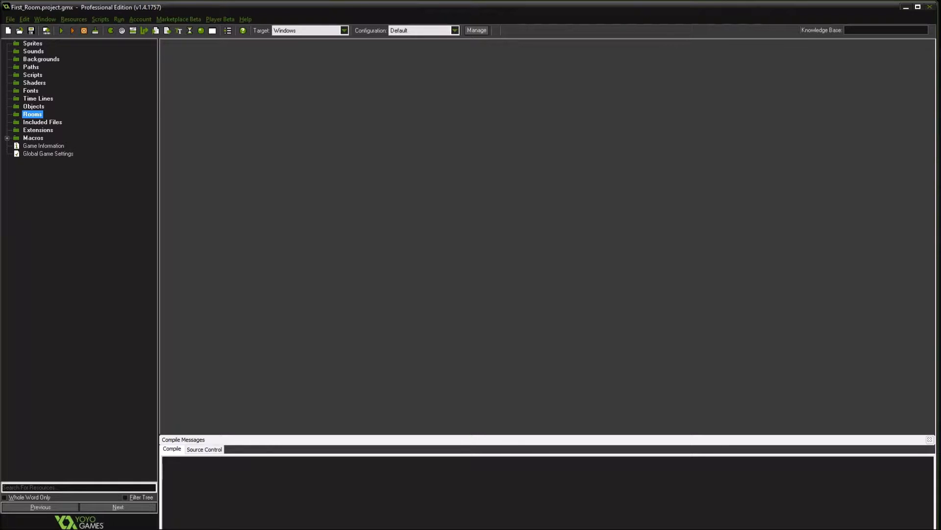
{"action": "left_click", "coordinate": [34, 137]}
{"action": "left_click", "coordinate": [43, 123]}
{"action": "left_click", "coordinate": [38, 99]}
{"action": "right_click", "coordinate": [32, 114]}
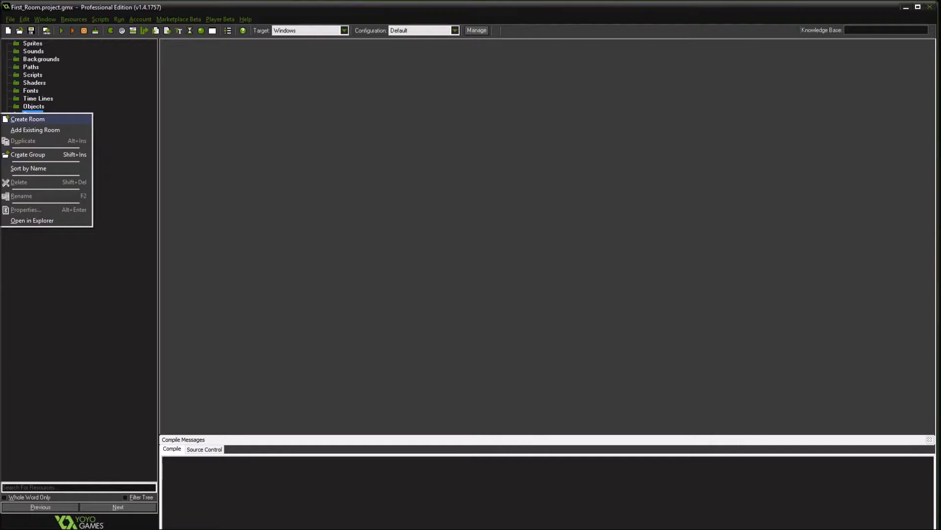
{"action": "left_click", "coordinate": [27, 119]}
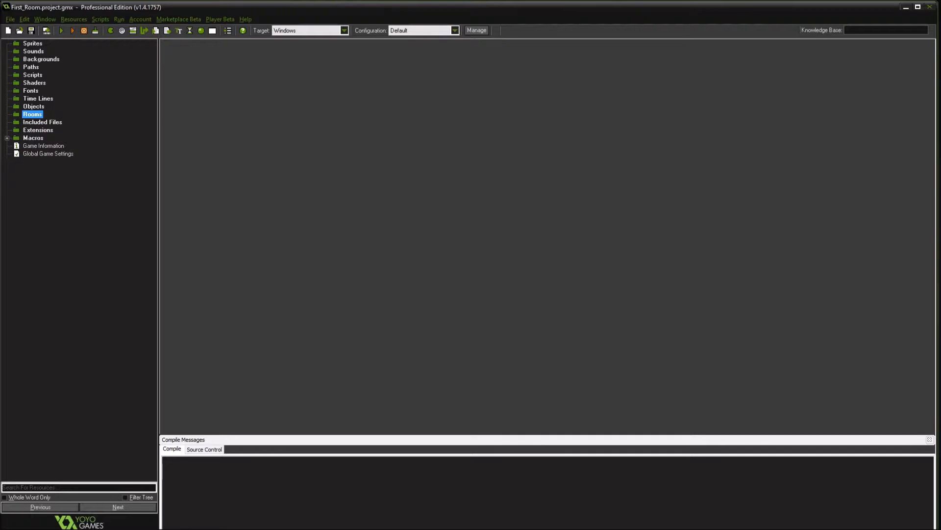
{"action": "left_click", "coordinate": [33, 106]}
Create a new room and enlarge its properties window until the whole room grid fits in view.
{"action": "right_click", "coordinate": [32, 114]}
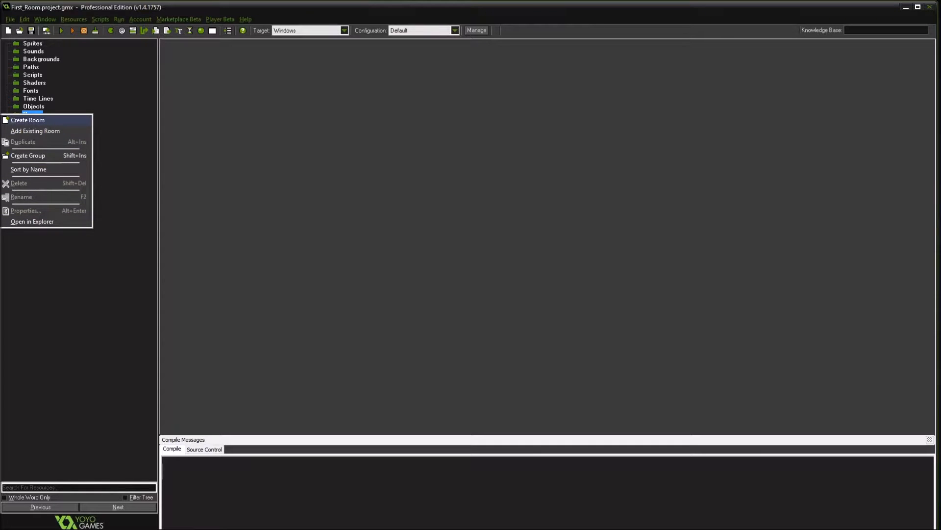
{"action": "left_click", "coordinate": [27, 120]}
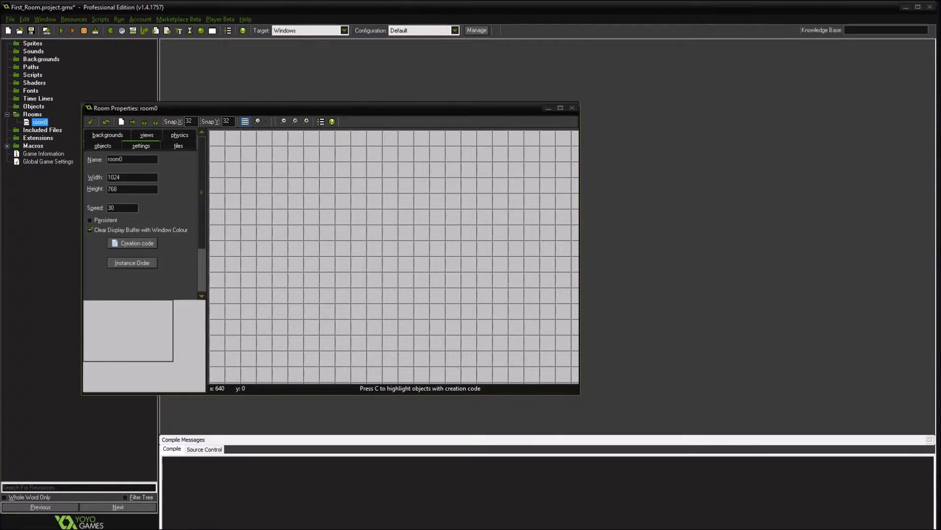
{"action": "left_click_drag", "start_coordinate": [531, 102], "coordinate": [531, 48]}
{"action": "left_click_drag", "start_coordinate": [580, 391], "coordinate": [801, 491]}
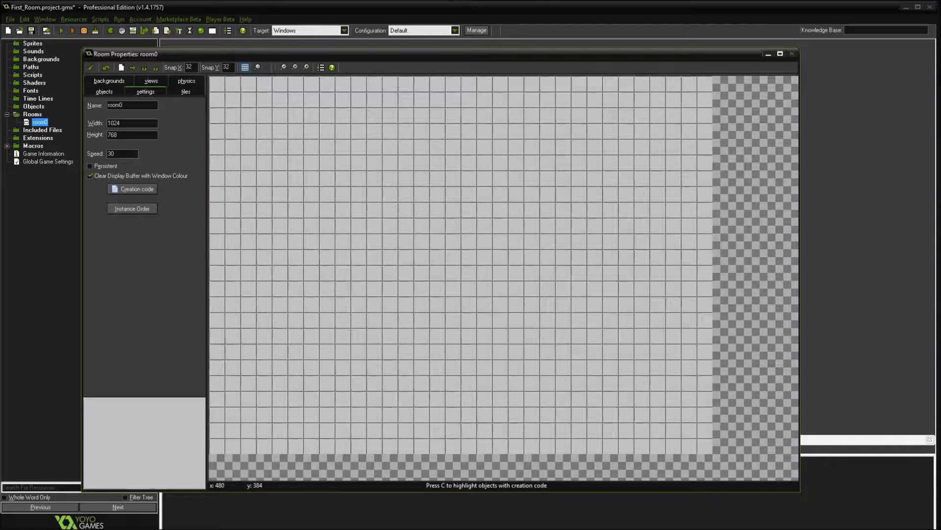
{"action": "middle_click_drag", "start_coordinate": [452, 256], "coordinate": [456, 260]}
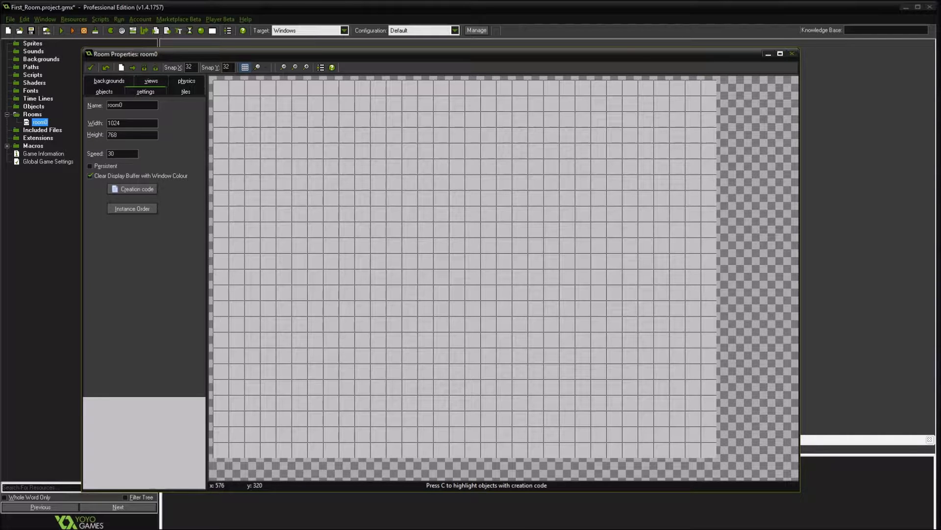
{"action": "middle_click_drag", "start_coordinate": [487, 229], "coordinate": [506, 236]}
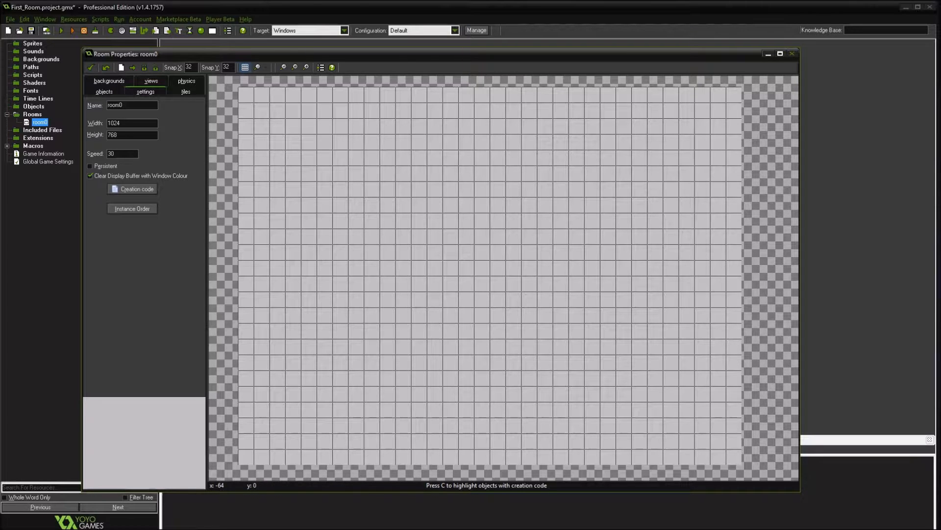
Rename the new room as roomFirst.
{"action": "double_click", "coordinate": [116, 105]}
{"action": "type", "text": "romm"}
{"action": "key", "text": "BackSpace"}
{"action": "key", "text": "BackSpace"}
{"action": "key", "text": "BackSpace"}
{"action": "key", "text": "BackSpace"}
{"action": "type", "text": "roomFirs"}
Set the room's width to 1920 and its height to 1080.
{"action": "double_click", "coordinate": [119, 123]}
{"action": "type", "text": "1920"}
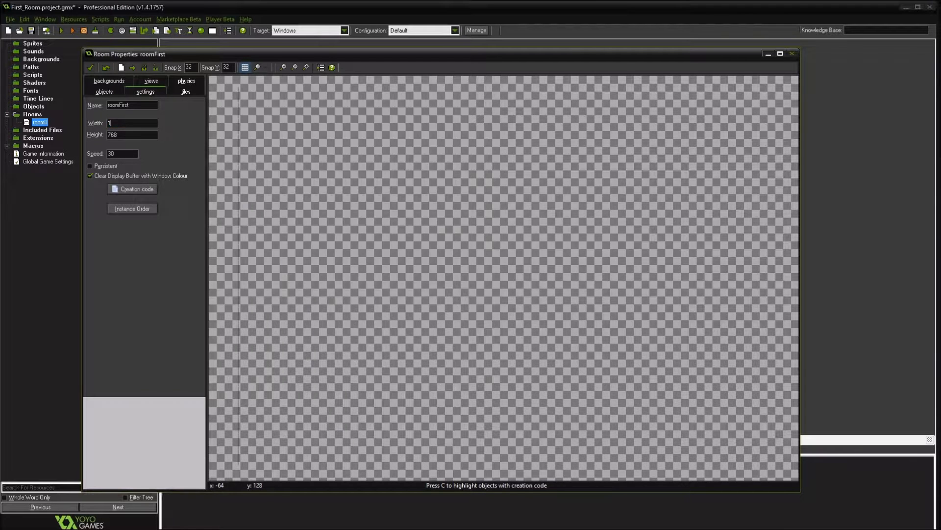
{"action": "key", "text": "Tab"}
{"action": "type", "text": "1080"}
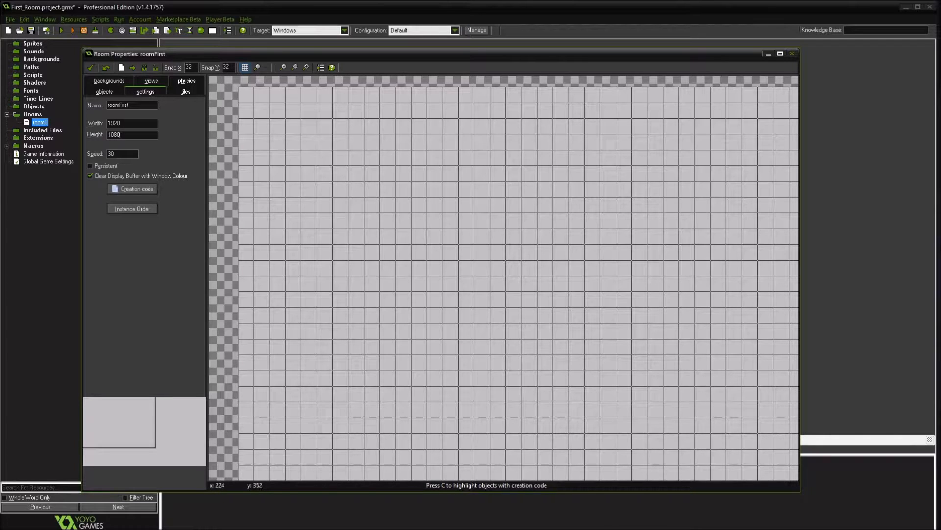
{"action": "left_click", "coordinate": [119, 136]}
Run the game to check the room in its own window, and close the game window.
{"action": "left_click", "coordinate": [62, 30]}
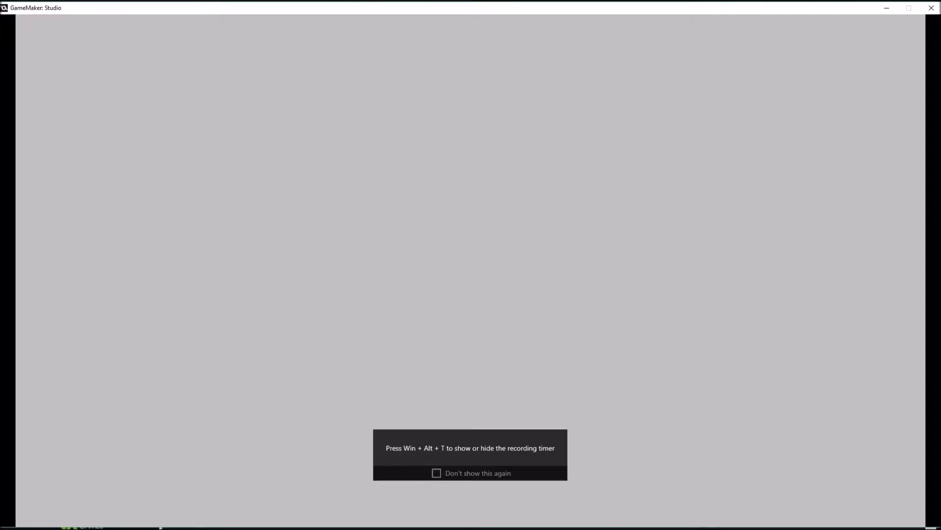
{"action": "mouse_move", "coordinate": [155, 15]}
{"action": "left_mouse_down"}
{"action": "mouse_move", "coordinate": [166, 40]}
{"action": "mouse_move", "coordinate": [107, 64]}
{"action": "mouse_move", "coordinate": [154, 35]}
{"action": "mouse_move", "coordinate": [142, 14]}
{"action": "left_mouse_up"}
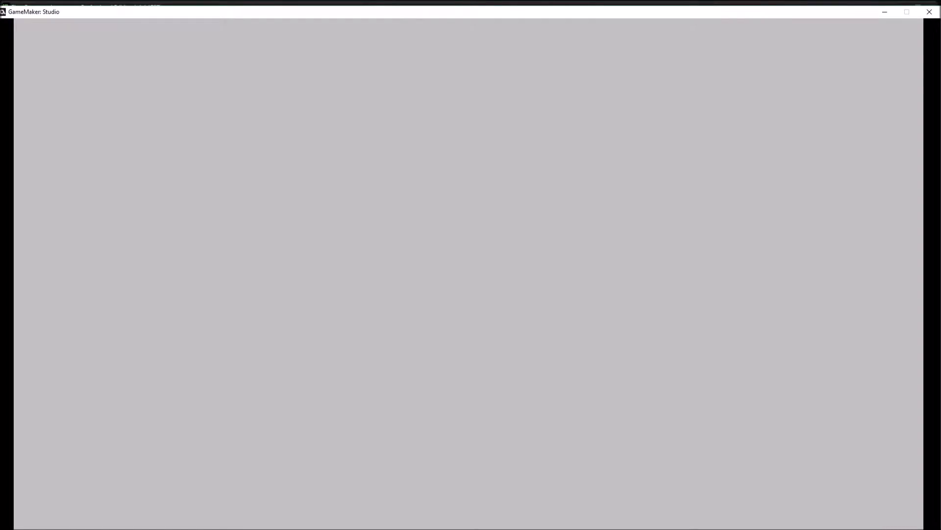
{"action": "left_click", "coordinate": [929, 12]}
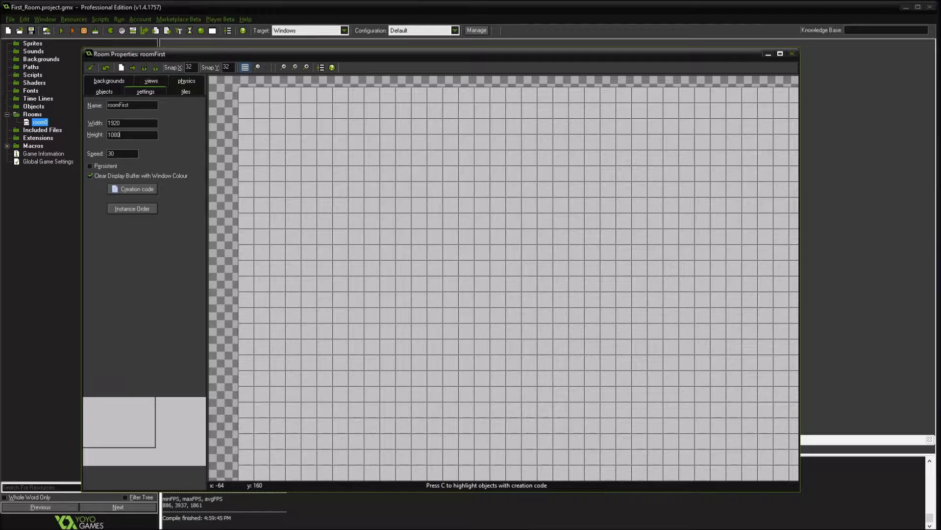
{"action": "left_click", "coordinate": [151, 80]}
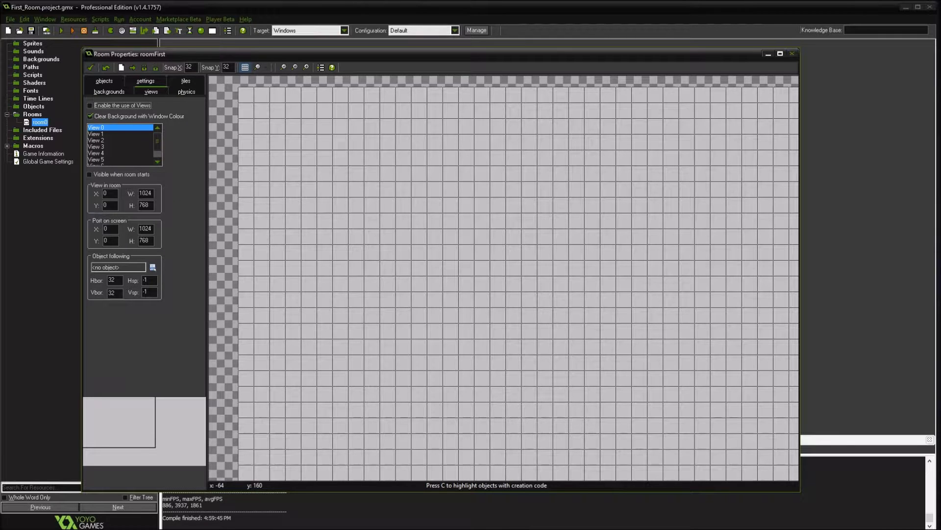
{"action": "left_click", "coordinate": [104, 81]}
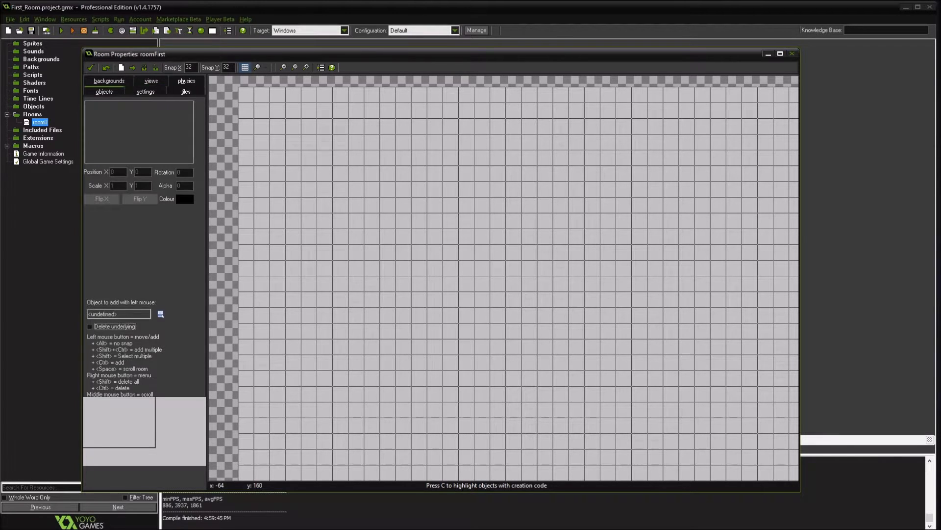
{"action": "left_click", "coordinate": [109, 81]}
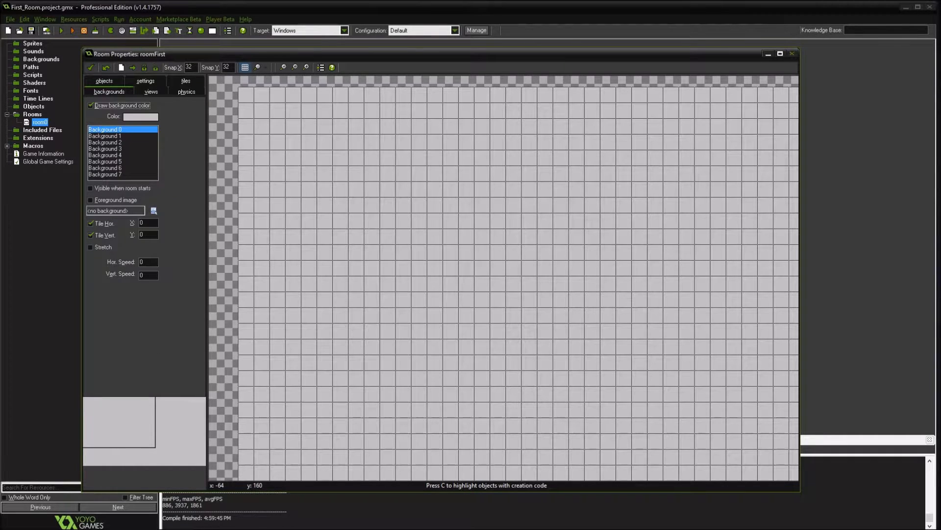
Set the room's width to 420 in the room settings.
{"action": "left_click", "coordinate": [146, 81]}
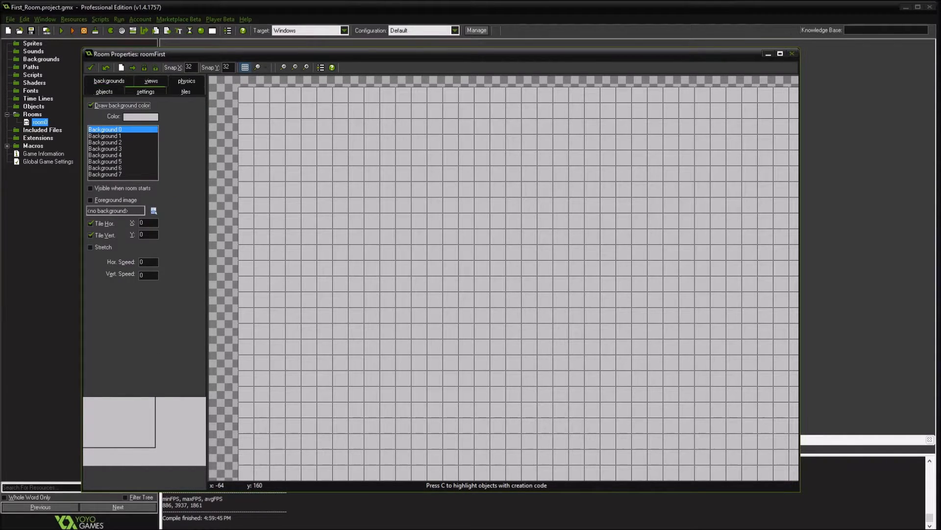
{"action": "double_click", "coordinate": [113, 123]}
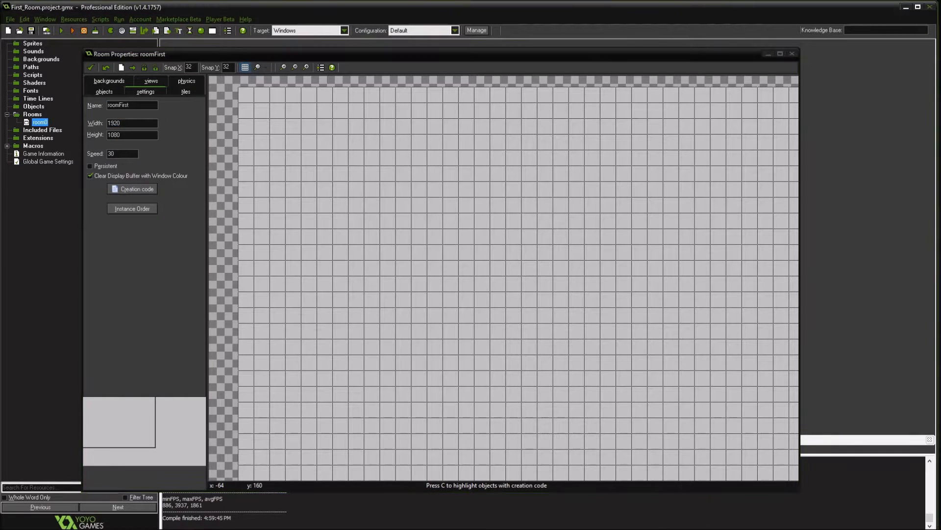
{"action": "double_click", "coordinate": [114, 123]}
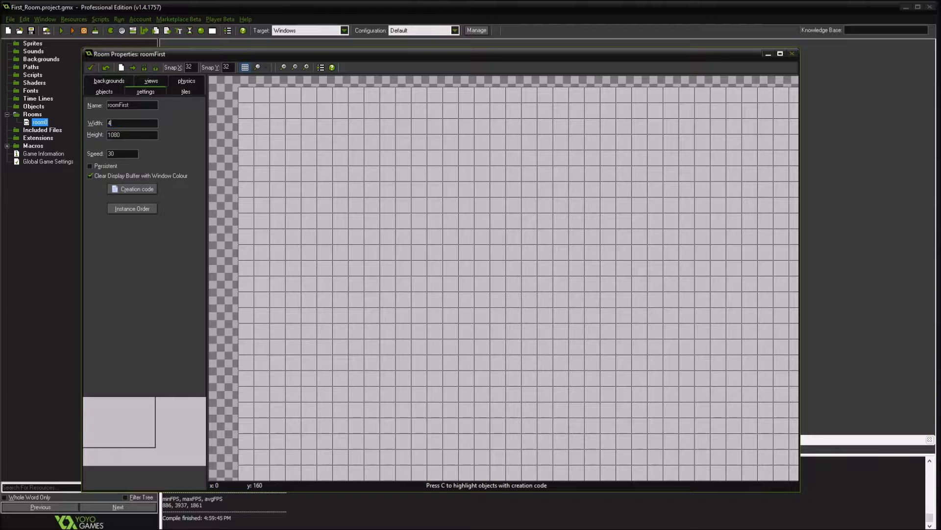
{"action": "type", "text": "420"}
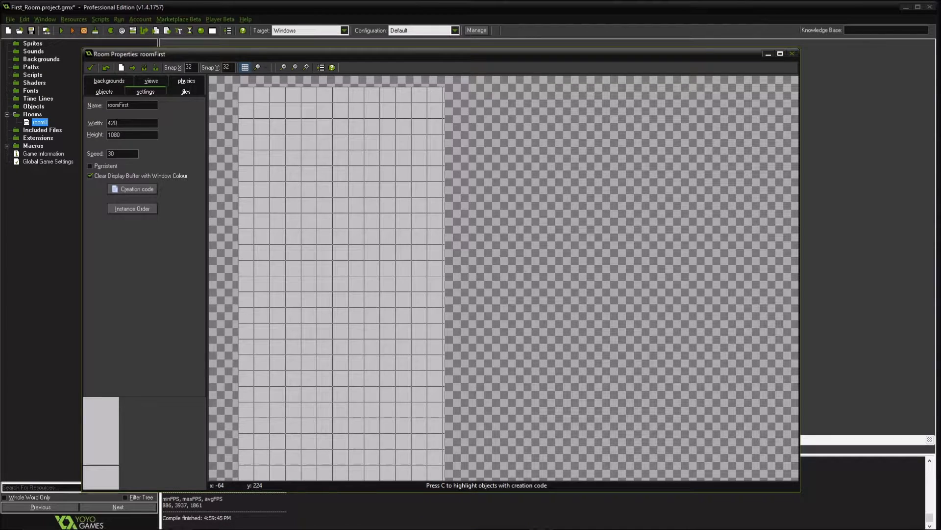
Divide 1920 by 4 in the Windows Calculator and set the room's width to 480.
{"action": "key", "text": "super+s"}
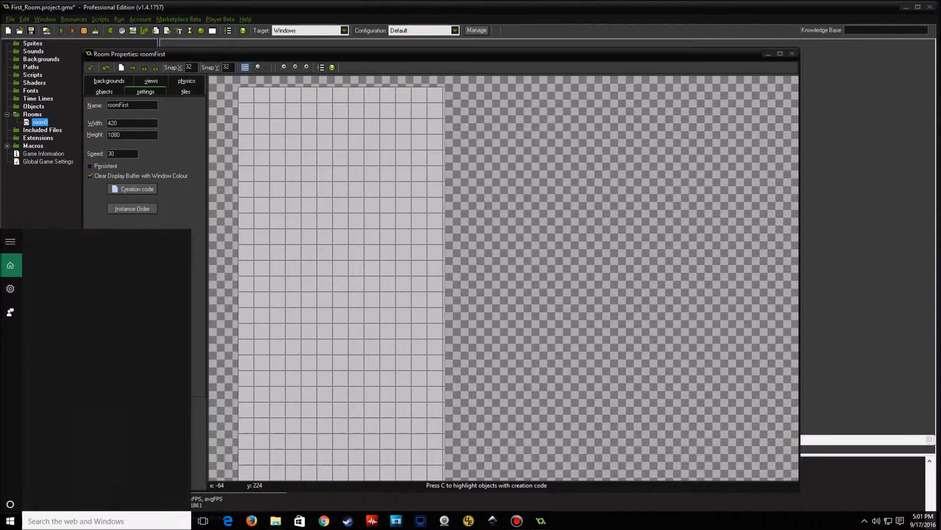
{"action": "type", "text": "calcula"}
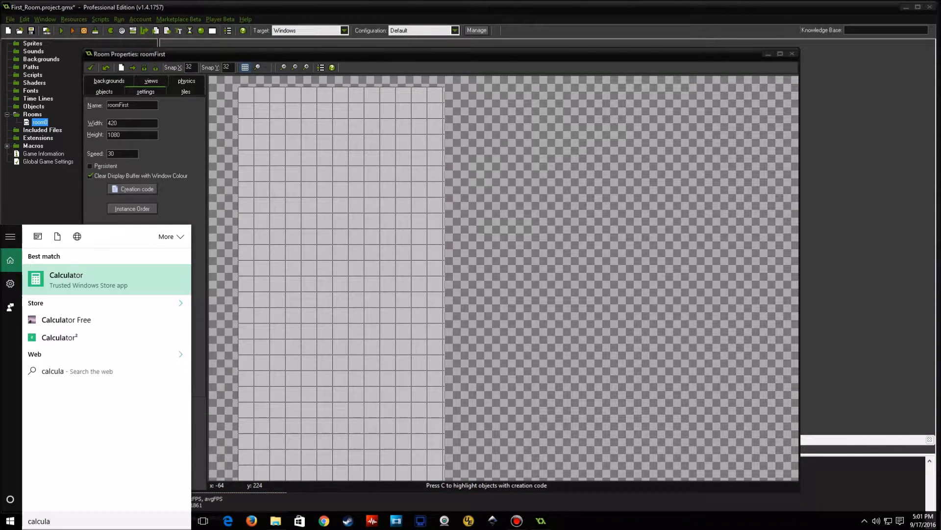
{"action": "key", "text": "Return"}
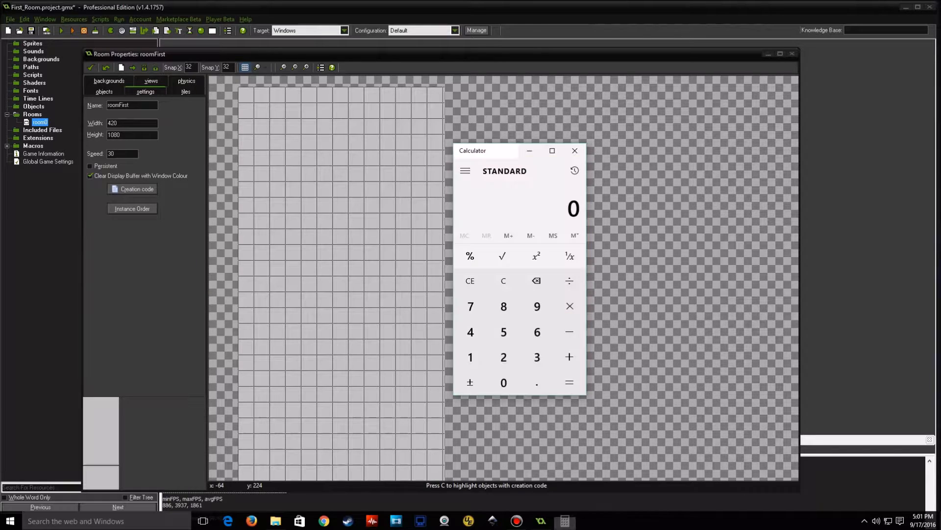
{"action": "type", "text": "1"}
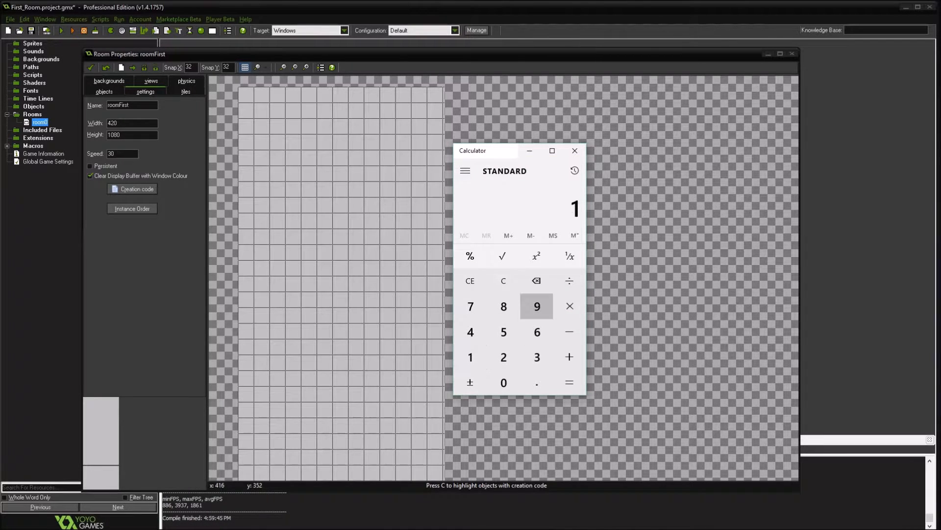
{"action": "type", "text": "92"}
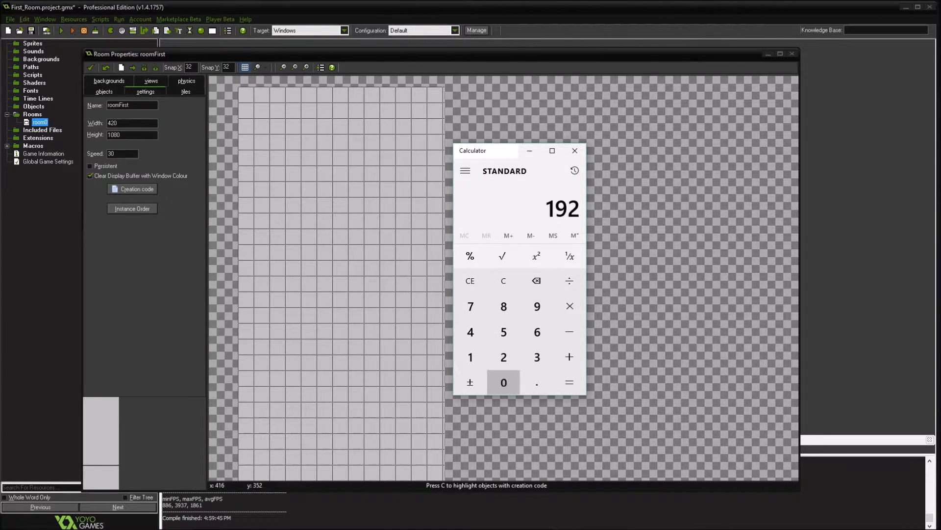
{"action": "type", "text": "04"}
{"action": "key", "text": "Return"}
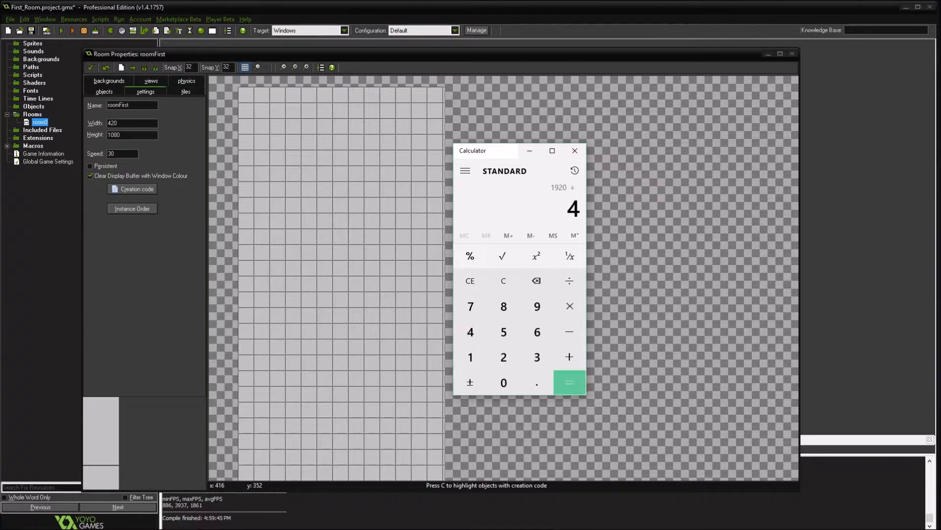
{"action": "left_click_drag", "start_coordinate": [119, 124], "coordinate": [106, 123]}
{"action": "type", "text": "480"}
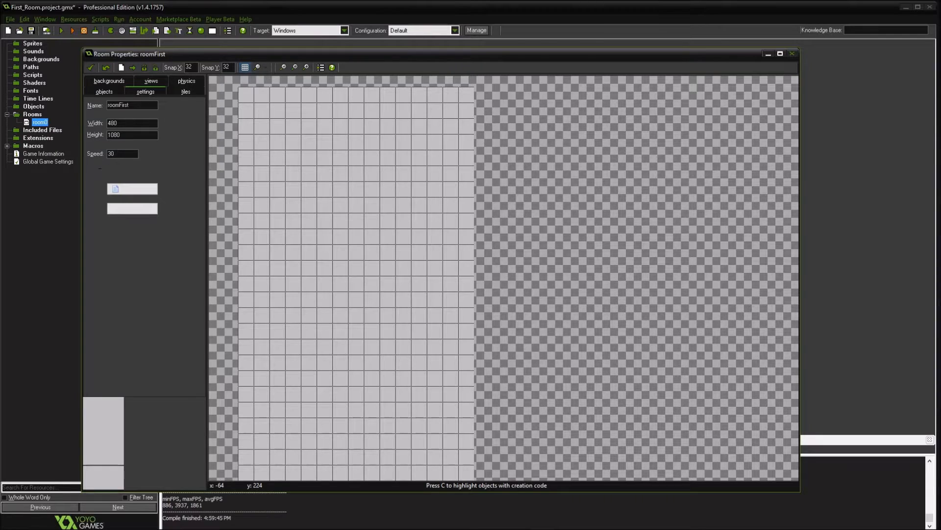
{"action": "key", "text": "alt+Tab"}
{"action": "type", "text": "100"}
{"action": "type", "text": "880"}
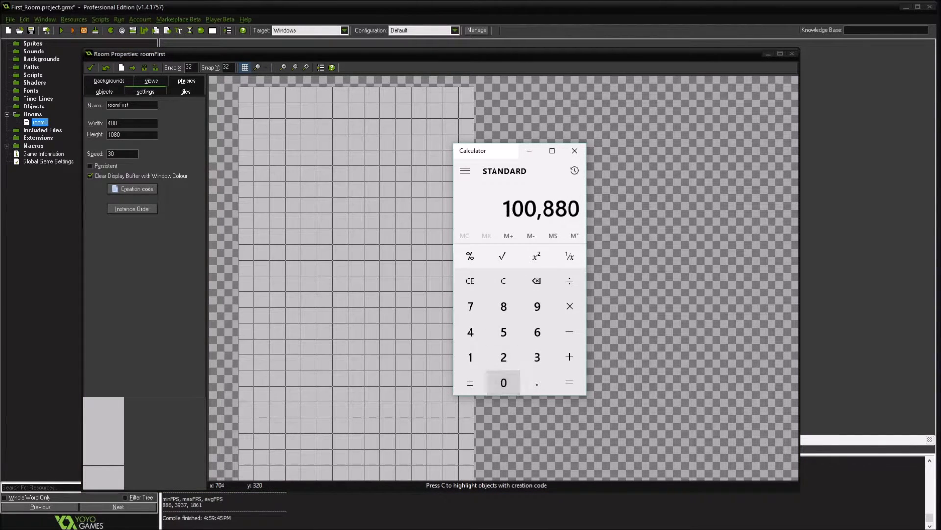
{"action": "type", "text": "0/4"}
{"action": "key", "text": "Return"}
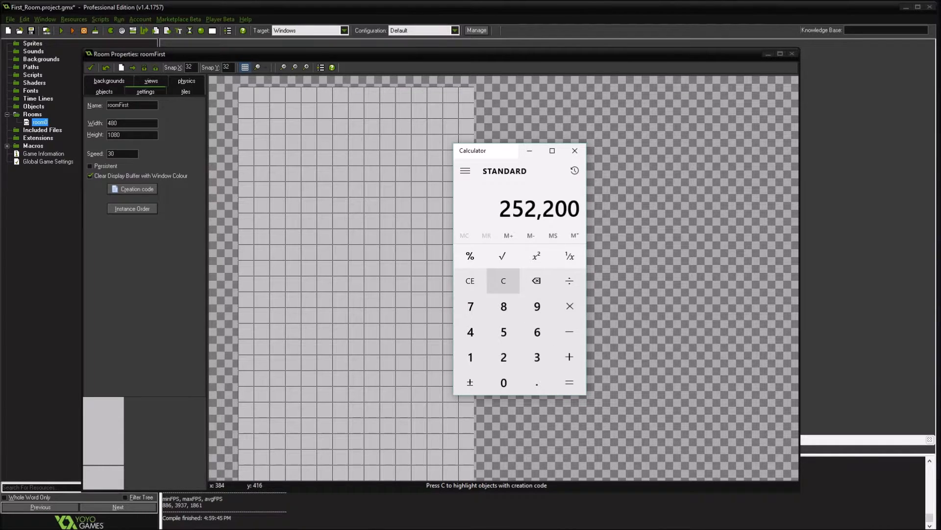
{"action": "left_click", "coordinate": [503, 280]}
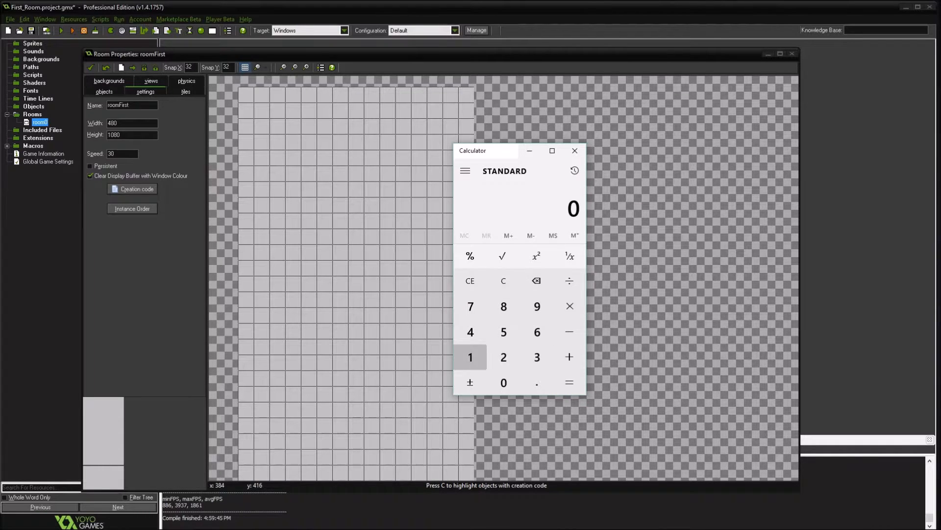
Divide 1080 by 4 in the Windows Calculator and set the room's height to 270.
{"action": "left_click", "coordinate": [470, 357]}
{"action": "left_click", "coordinate": [504, 382]}
{"action": "left_click", "coordinate": [504, 306]}
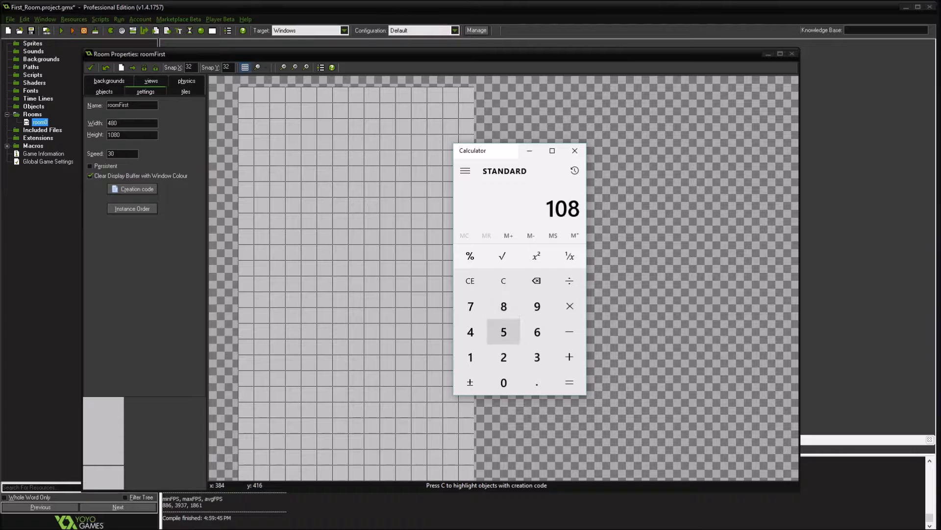
{"action": "left_click", "coordinate": [503, 383]}
{"action": "left_click", "coordinate": [569, 281]}
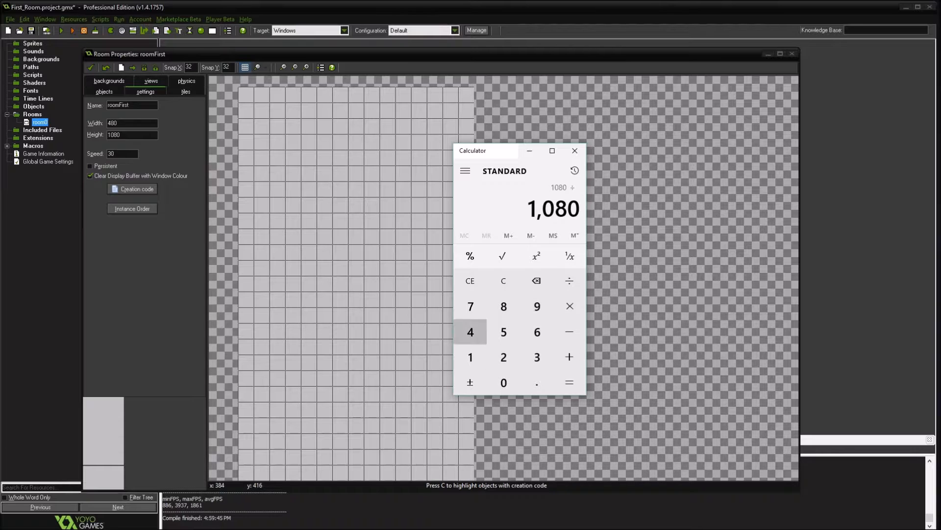
{"action": "left_click", "coordinate": [471, 332]}
{"action": "left_click", "coordinate": [570, 382]}
{"action": "double_click", "coordinate": [114, 135]}
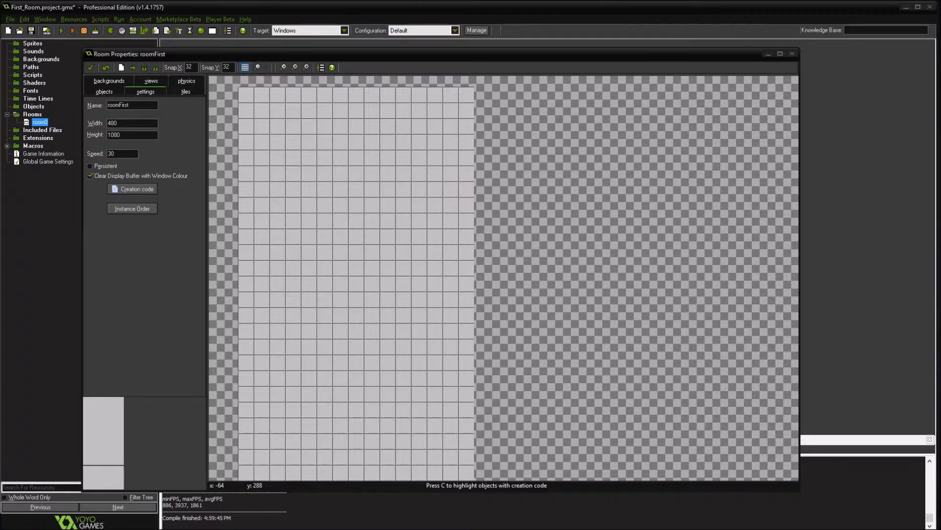
{"action": "type", "text": "270"}
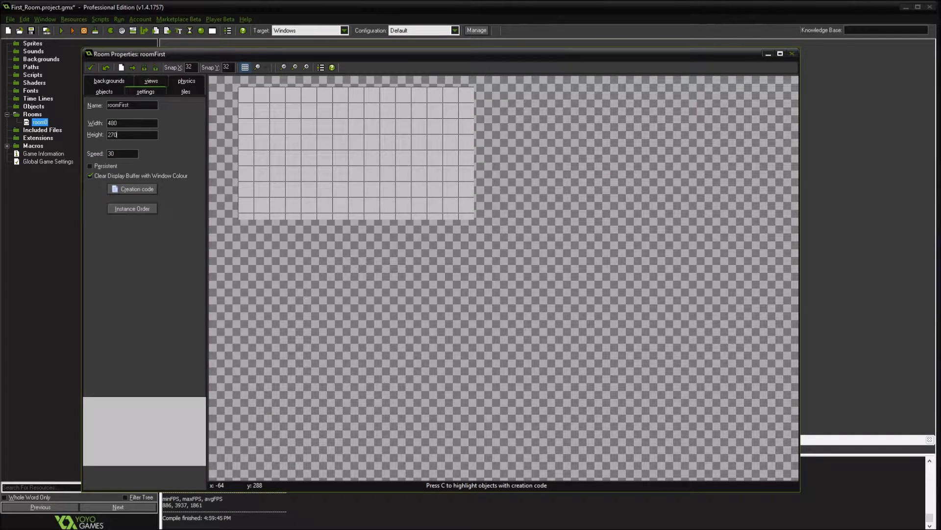
Set the room's background color to a dark blue-grey with hue 160, saturation 25 and luminance 60.
{"action": "middle_click_drag", "start_coordinate": [386, 149], "coordinate": [408, 189]}
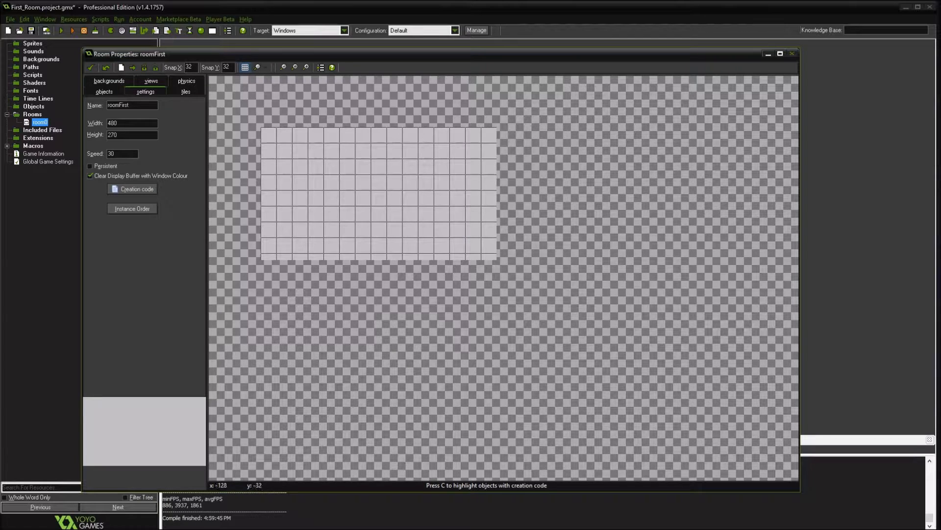
{"action": "left_click", "coordinate": [109, 81]}
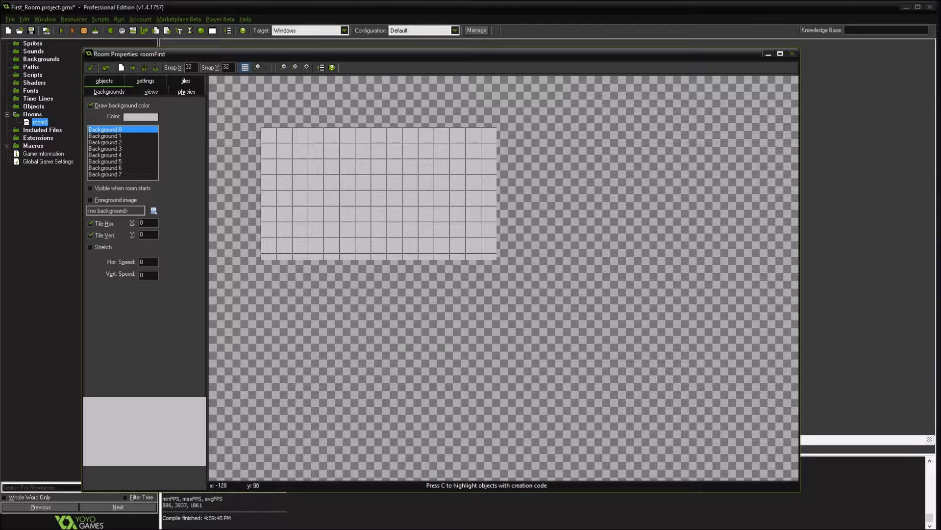
{"action": "left_click", "coordinate": [141, 117]}
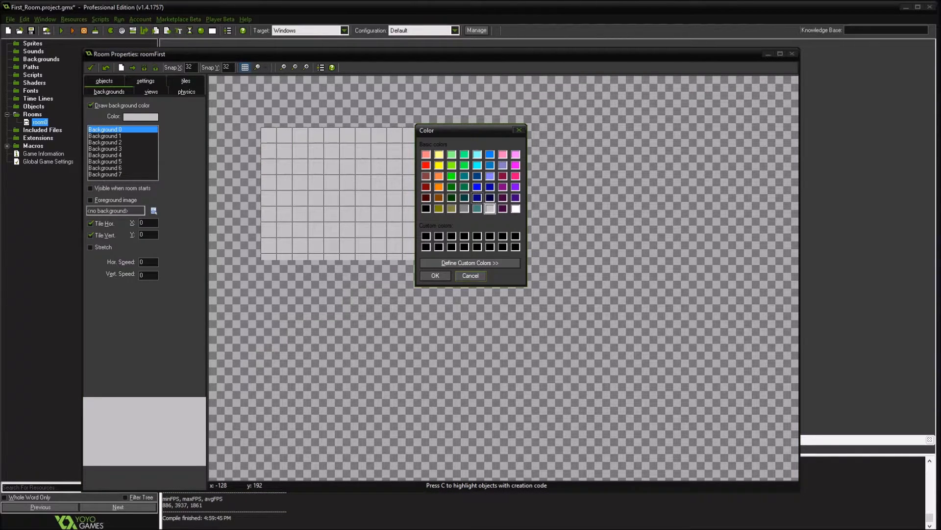
{"action": "left_click", "coordinate": [470, 263]}
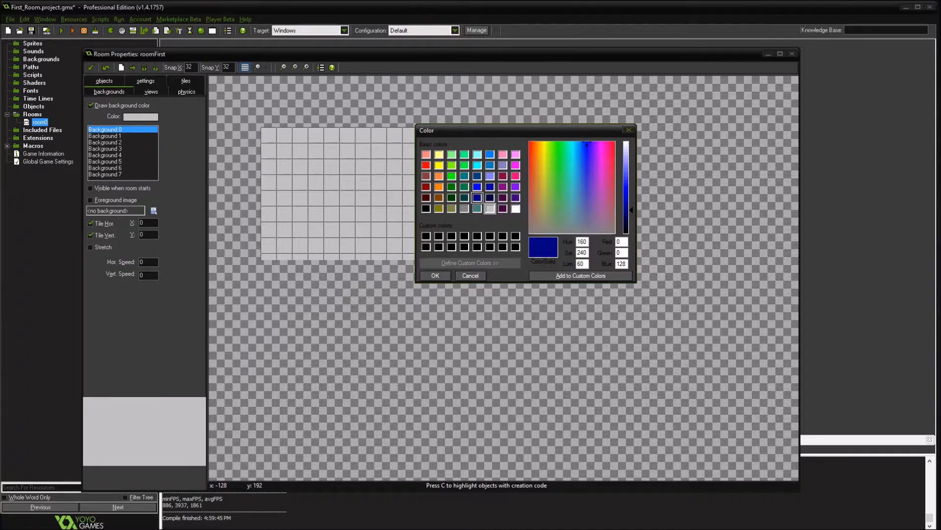
{"action": "double_click", "coordinate": [582, 252]}
{"action": "type", "text": "25"}
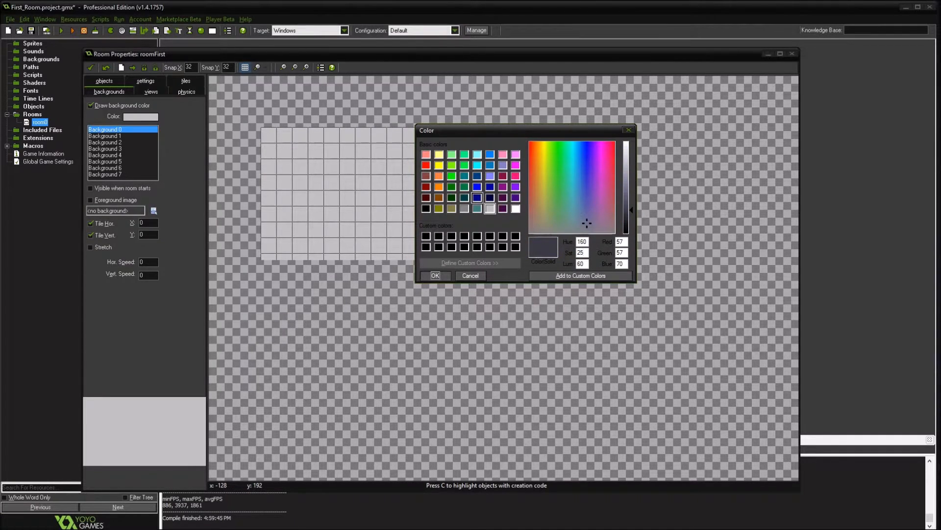
{"action": "left_click", "coordinate": [435, 275]}
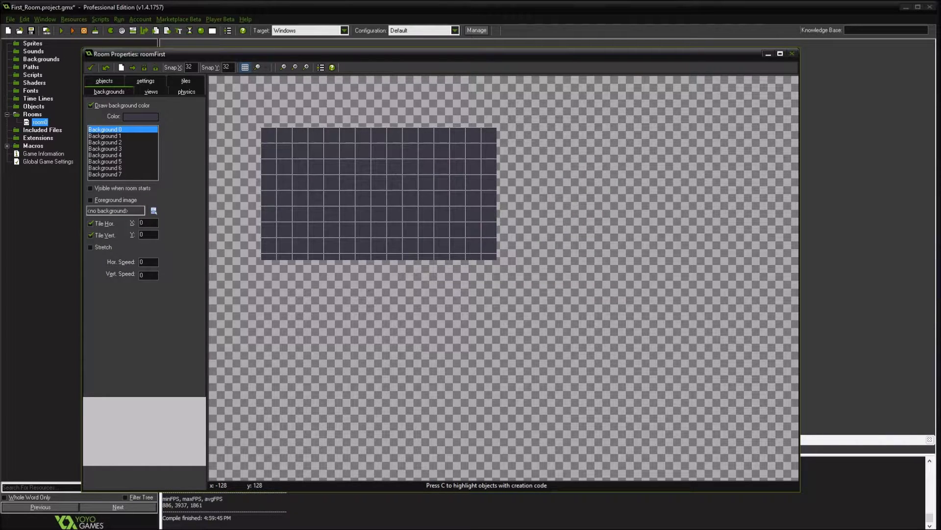
Run the game to check the room's new size and background color, and close the game window.
{"action": "left_click", "coordinate": [61, 31]}
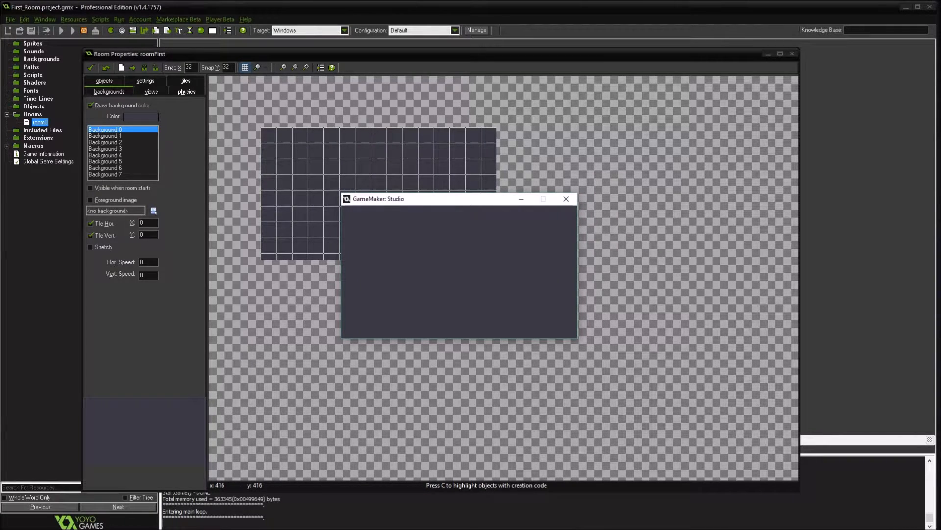
{"action": "left_click_drag", "start_coordinate": [431, 199], "coordinate": [383, 212]}
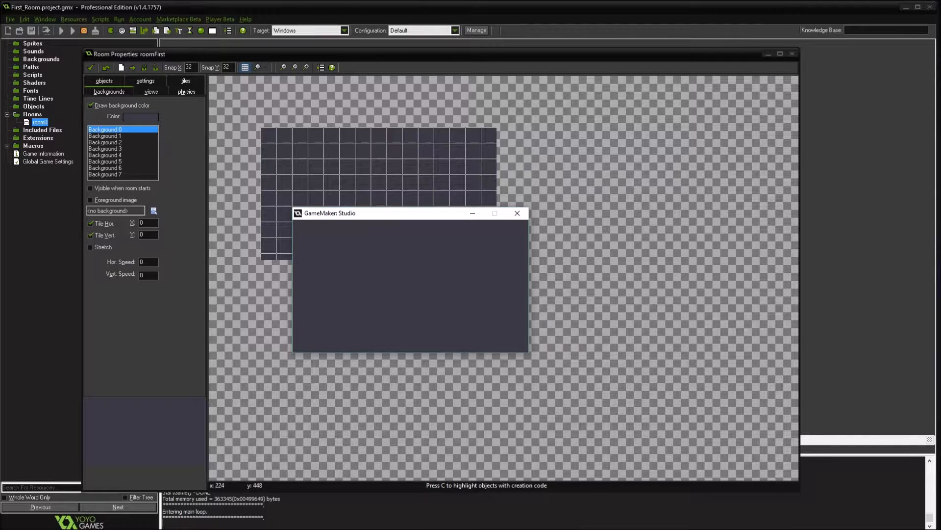
{"action": "left_click", "coordinate": [517, 212]}
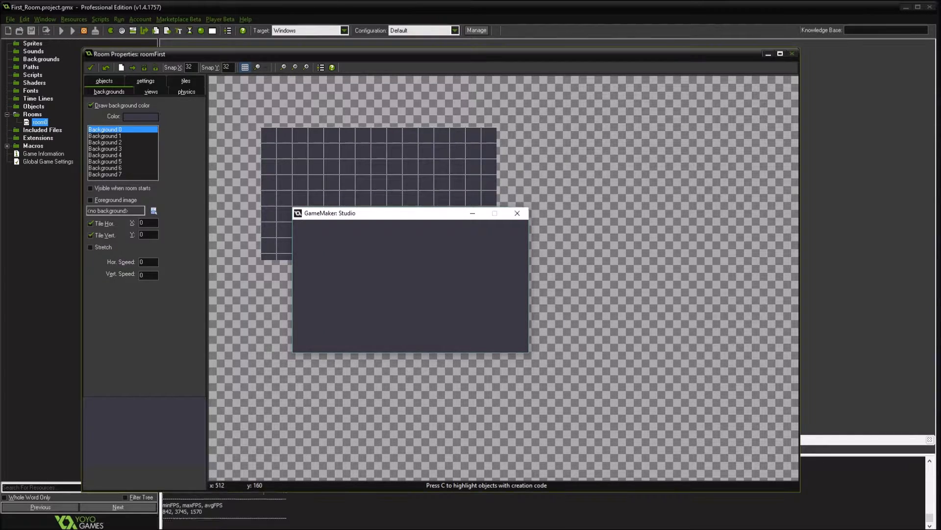
Run the game again, permanently dismiss the Game bar notice, and close the game window.
{"action": "left_click", "coordinate": [61, 31]}
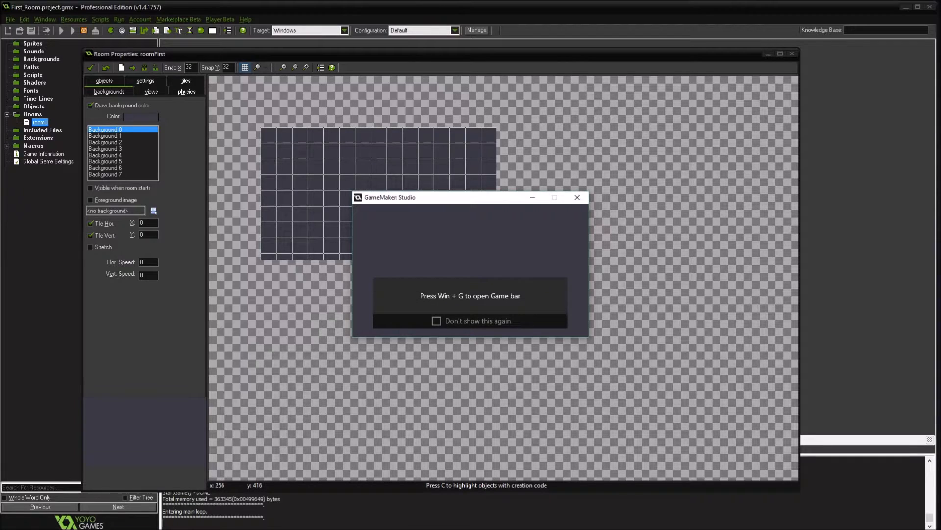
{"action": "left_click", "coordinate": [436, 321]}
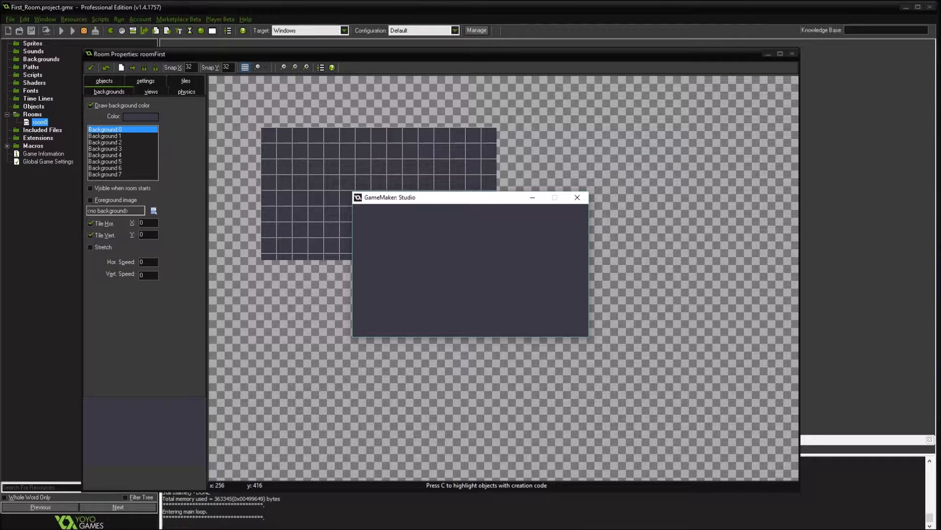
{"action": "left_click_drag", "start_coordinate": [476, 198], "coordinate": [445, 224]}
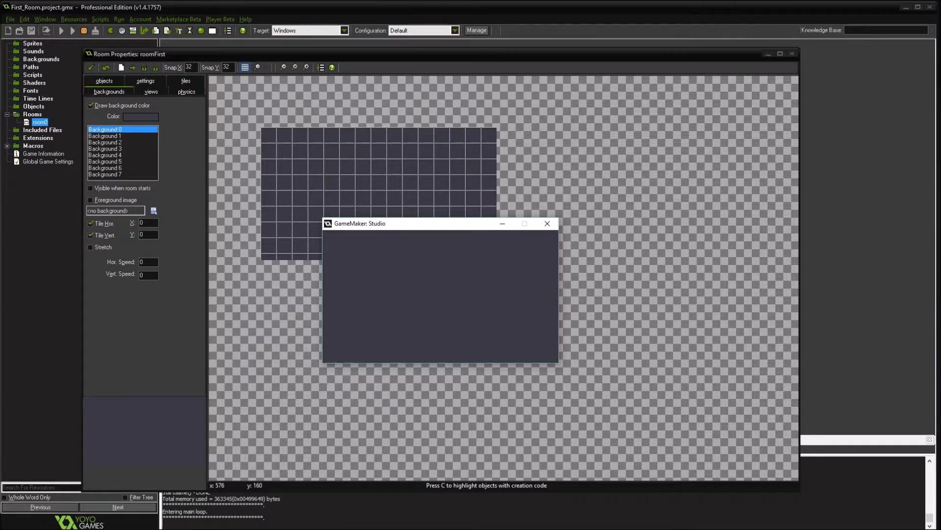
{"action": "left_click", "coordinate": [547, 223]}
Create a new object, name it objController and confirm its properties.
{"action": "left_click_drag", "start_coordinate": [201, 58], "coordinate": [372, 104]}
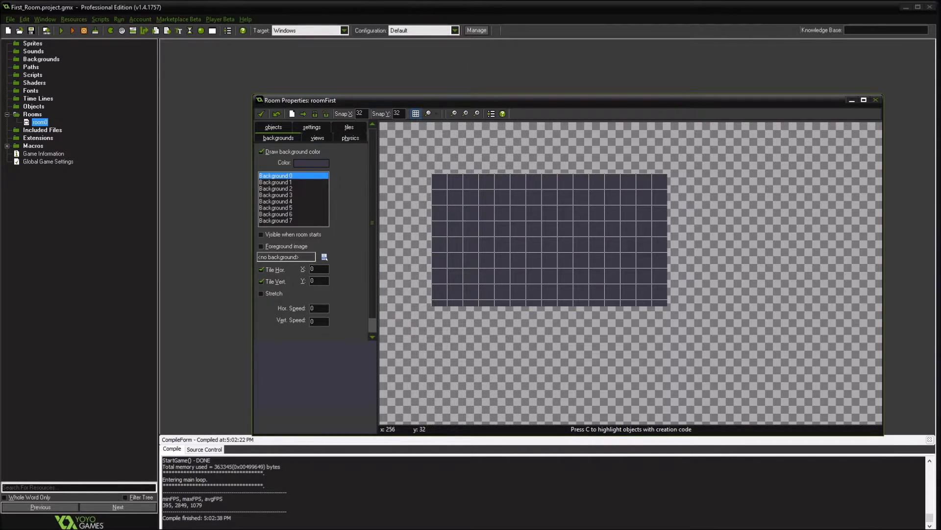
{"action": "middle_click_drag", "start_coordinate": [471, 197], "coordinate": [496, 239]}
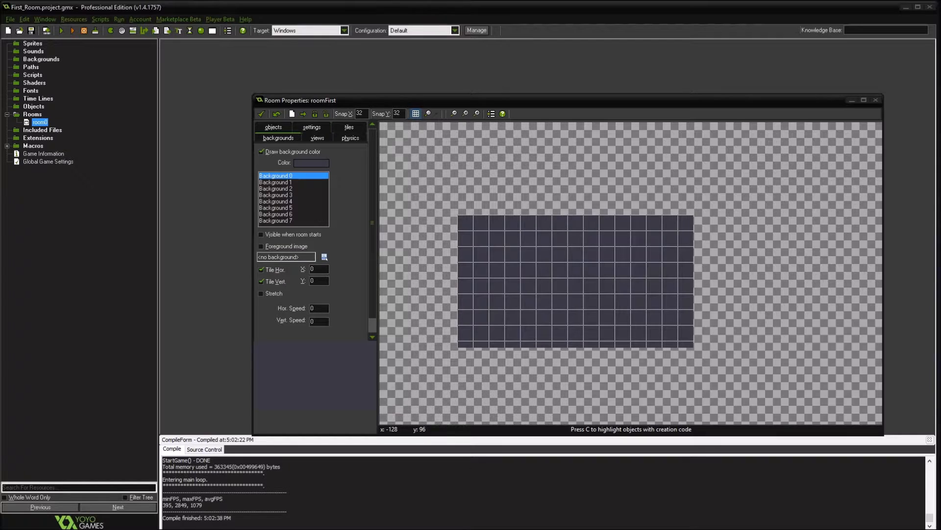
{"action": "right_click", "coordinate": [33, 106]}
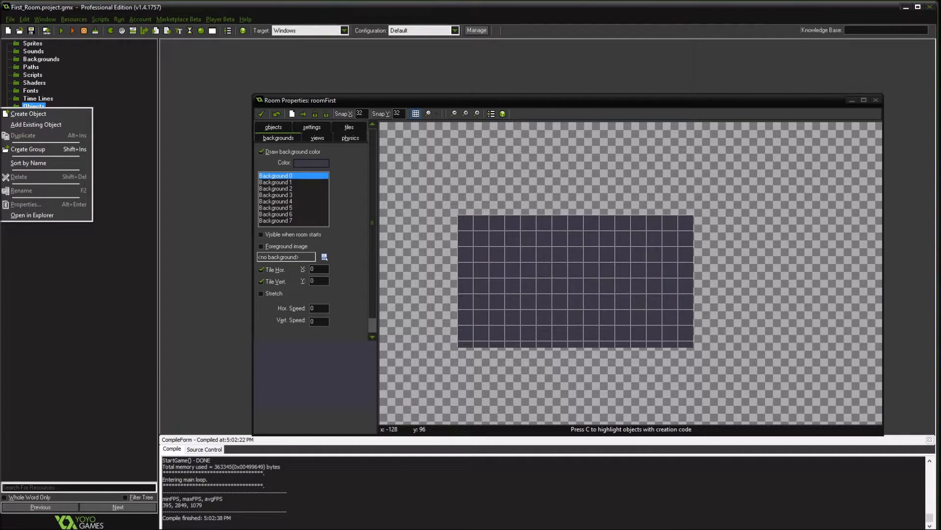
{"action": "left_click", "coordinate": [28, 114]}
{"action": "right_click", "coordinate": [33, 107]}
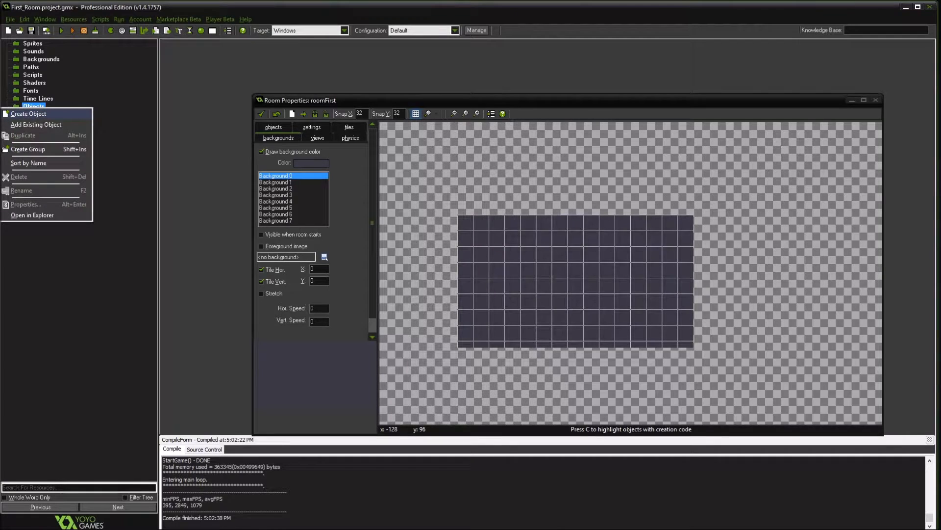
{"action": "left_click", "coordinate": [29, 113]}
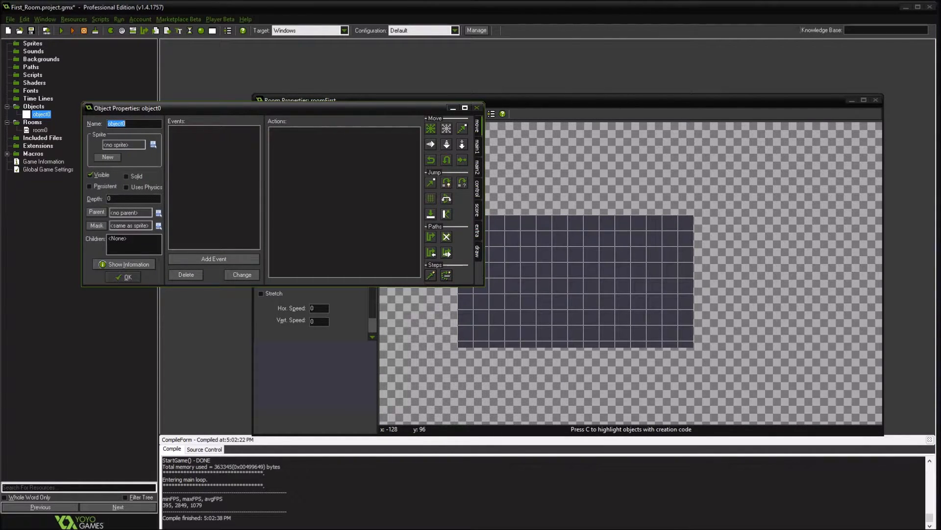
{"action": "type", "text": "obj"}
{"action": "type", "text": "ontroller"}
{"action": "left_click", "coordinate": [124, 277]}
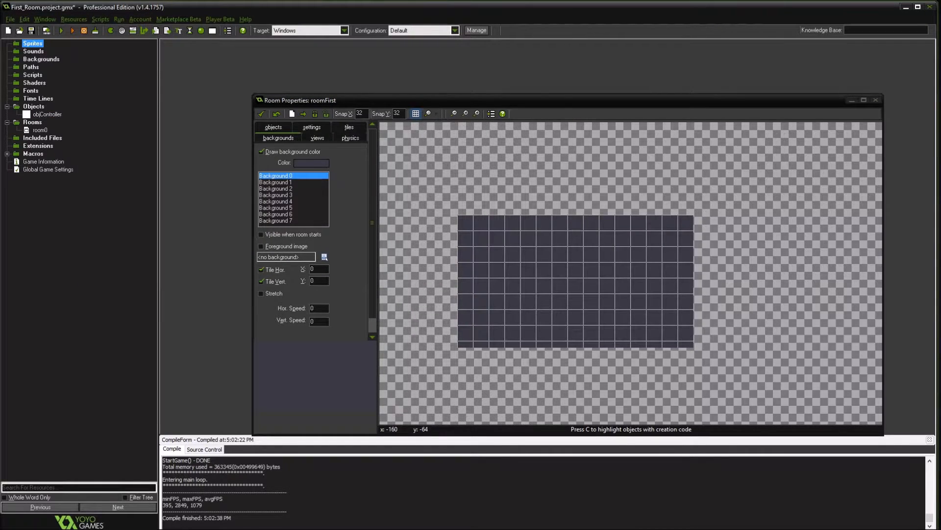
Choose objController as the object to add to the room.
{"action": "left_click", "coordinate": [274, 128]}
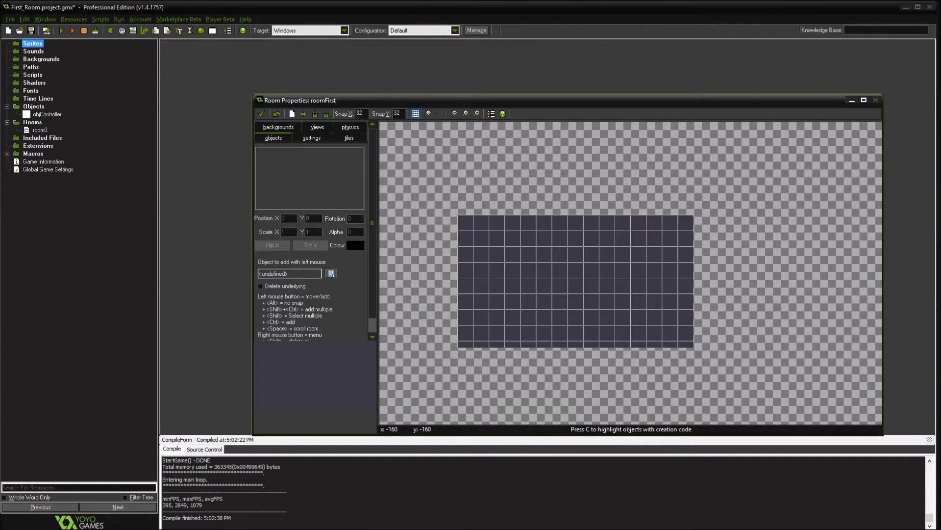
{"action": "left_click", "coordinate": [331, 273]}
{"action": "left_click", "coordinate": [363, 280]}
{"action": "left_click", "coordinate": [331, 273]}
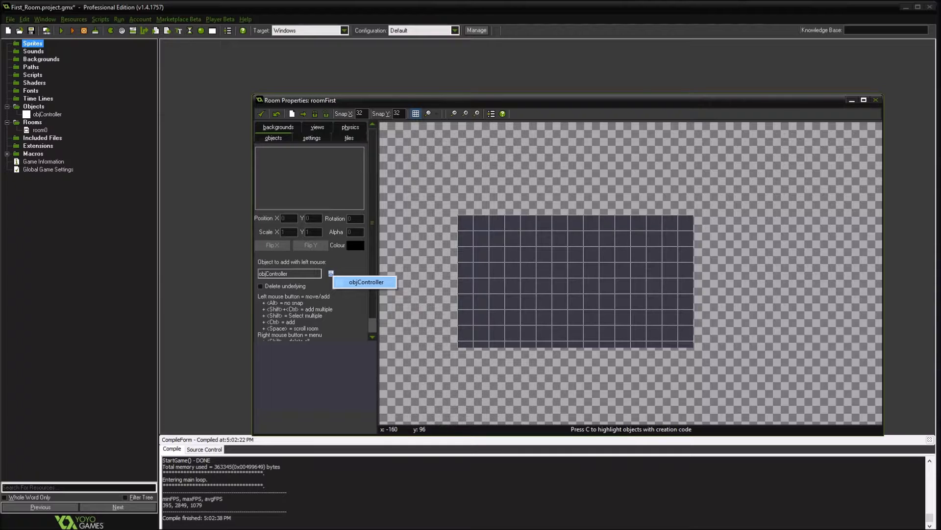
{"action": "left_click", "coordinate": [366, 282]}
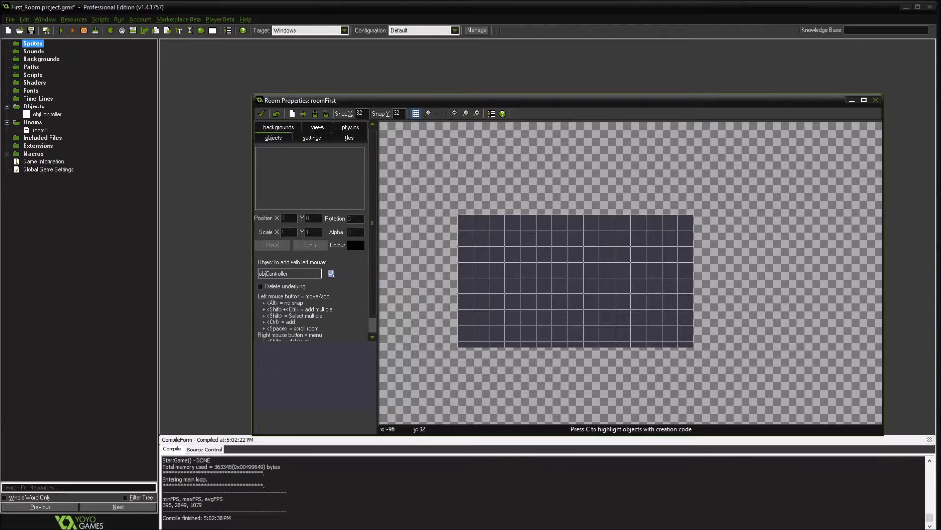
Place objController just above the room's upper-left corner and delete the instances there.
{"action": "left_click", "coordinate": [463, 205]}
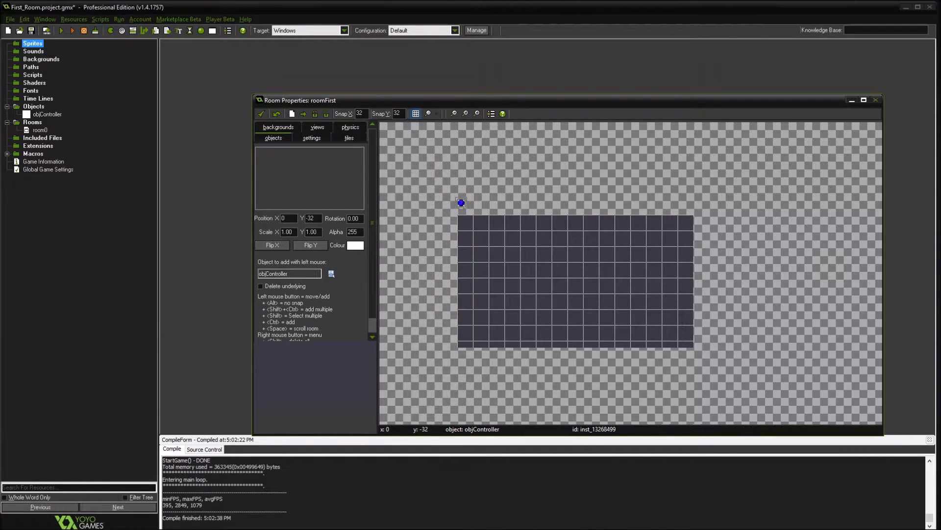
{"action": "scroll", "coordinate": [461, 203], "scroll_direction": "up", "scroll_amount": 2}
{"action": "right_click", "coordinate": [459, 205]}
{"action": "left_click", "coordinate": [477, 209]}
{"action": "left_click", "coordinate": [459, 203]}
{"action": "right_click", "coordinate": [459, 203]}
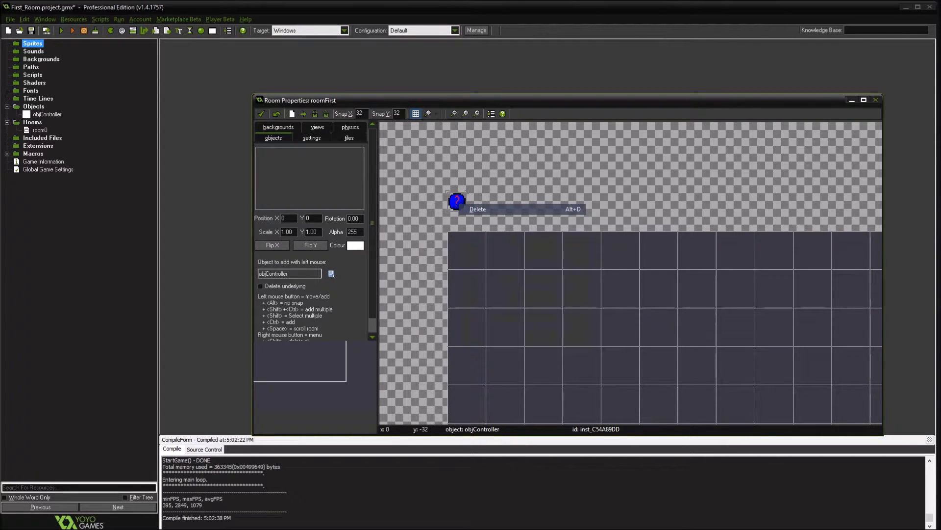
{"action": "right_click", "coordinate": [459, 203]}
{"action": "left_click", "coordinate": [462, 207]}
{"action": "right_click", "coordinate": [459, 203]}
{"action": "left_click", "coordinate": [462, 208]}
{"action": "right_click", "coordinate": [459, 203]}
{"action": "left_click", "coordinate": [463, 209]}
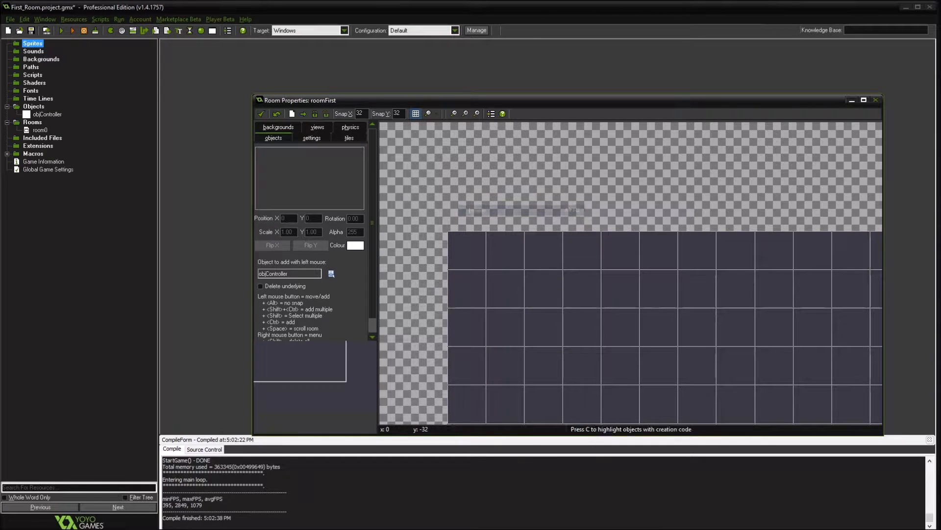
Place one objController instance at X 0, Y -32 and another at X 288, Y -96, both outside the room.
{"action": "left_click", "coordinate": [459, 204]}
{"action": "scroll", "coordinate": [601, 231], "scroll_direction": "down", "scroll_amount": 1}
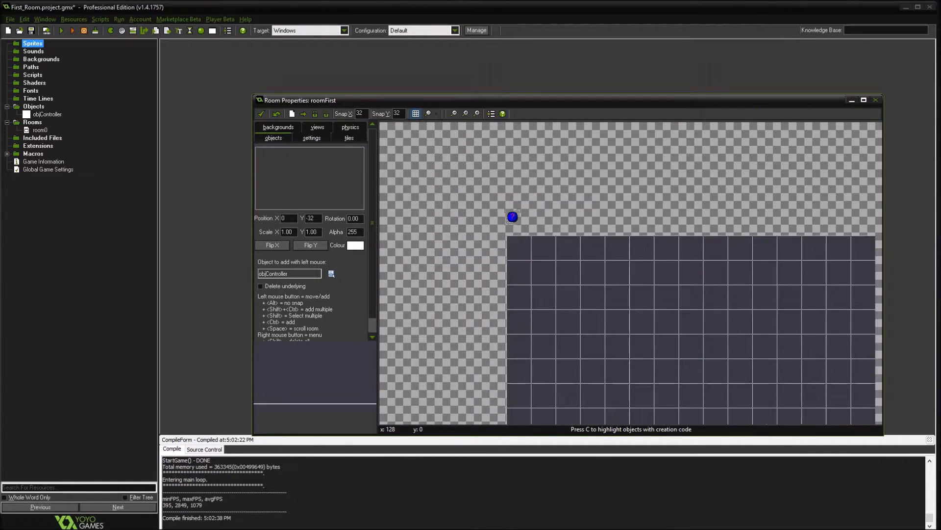
{"action": "double_click", "coordinate": [482, 100]}
{"action": "left_click", "coordinate": [475, 69]}
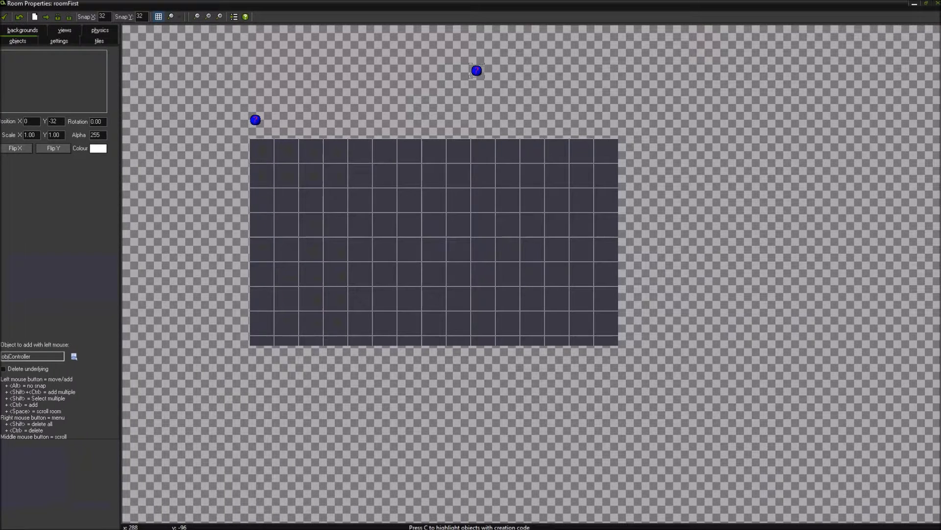
Remove the objController instance at X 0, Y -32 through the room's instance order list and move the remaining instance to that position.
{"action": "double_click", "coordinate": [402, 5]}
{"action": "left_click_drag", "start_coordinate": [469, 97], "coordinate": [363, 76]}
{"action": "middle_click_drag", "start_coordinate": [556, 271], "coordinate": [476, 274]}
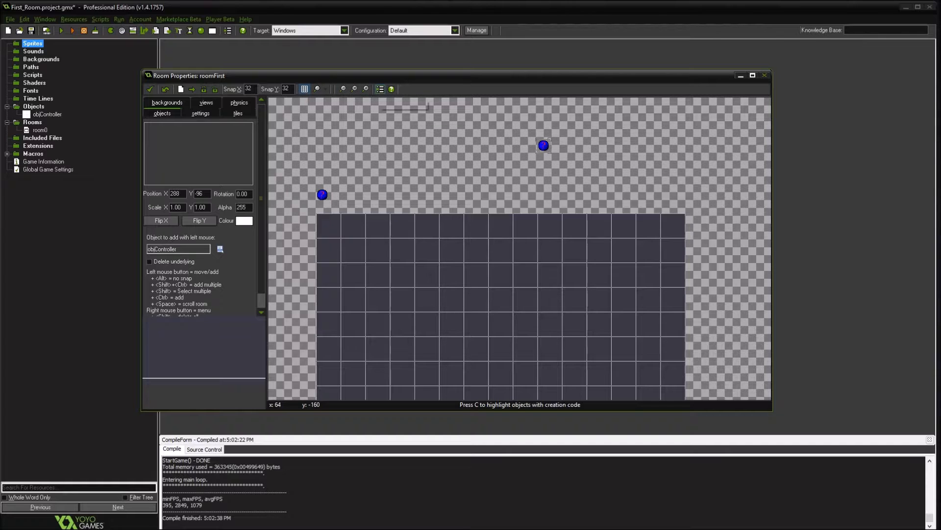
{"action": "left_click", "coordinate": [380, 89]}
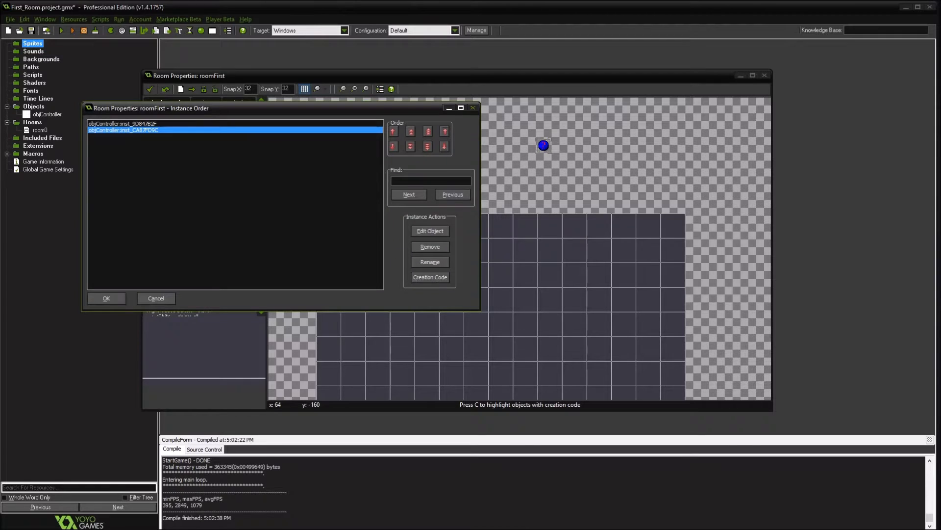
{"action": "left_click", "coordinate": [123, 123]}
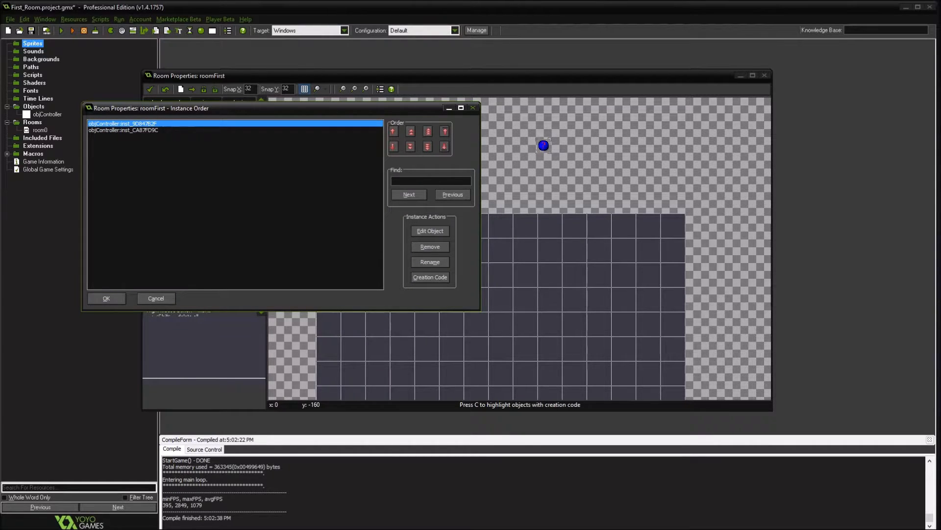
{"action": "left_click", "coordinate": [123, 130]}
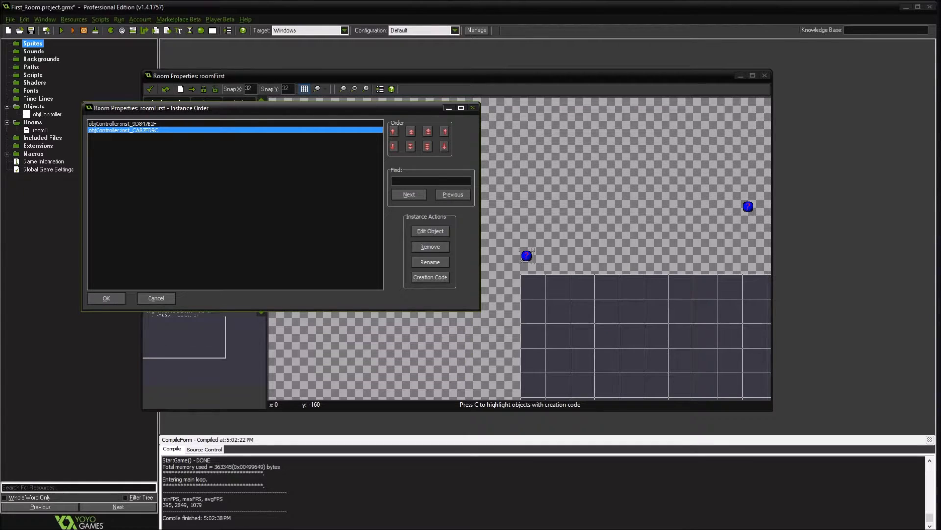
{"action": "left_click", "coordinate": [123, 123]}
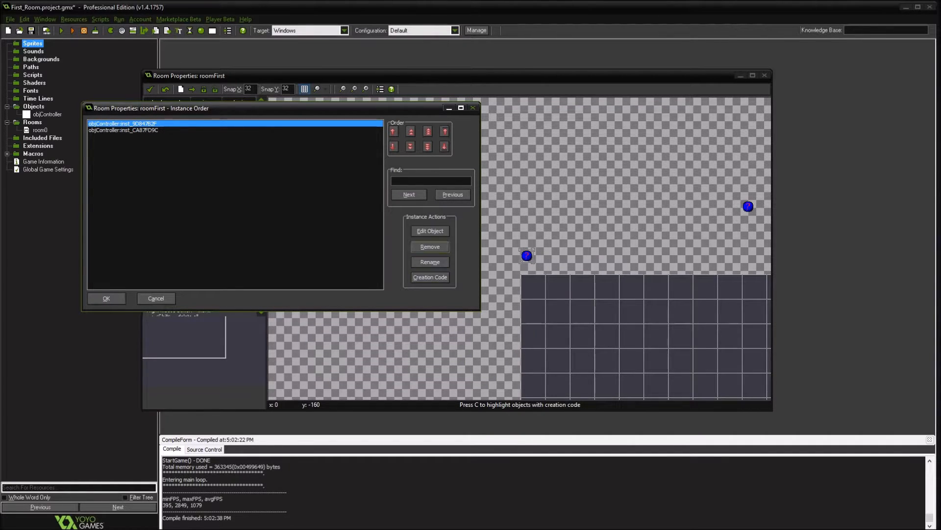
{"action": "left_click", "coordinate": [430, 247]}
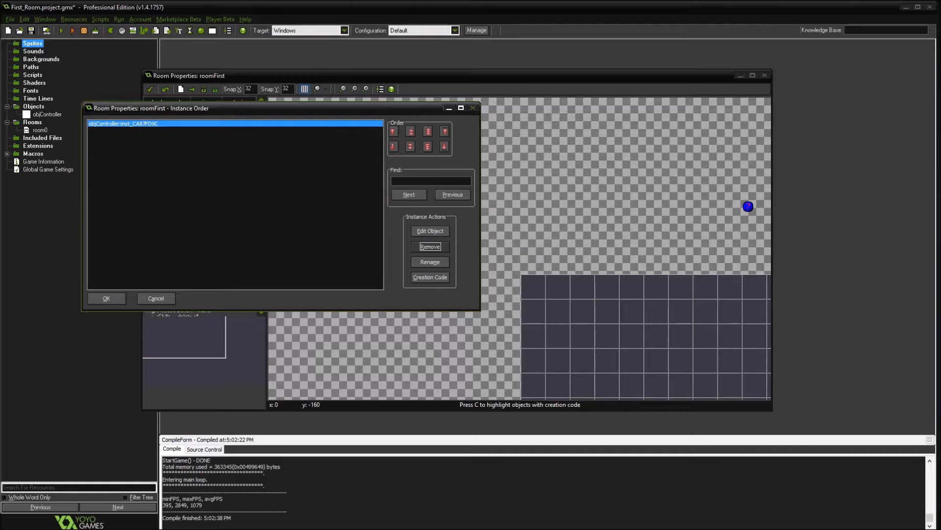
{"action": "left_click", "coordinate": [107, 298]}
{"action": "left_click_drag", "start_coordinate": [748, 206], "coordinate": [526, 255]}
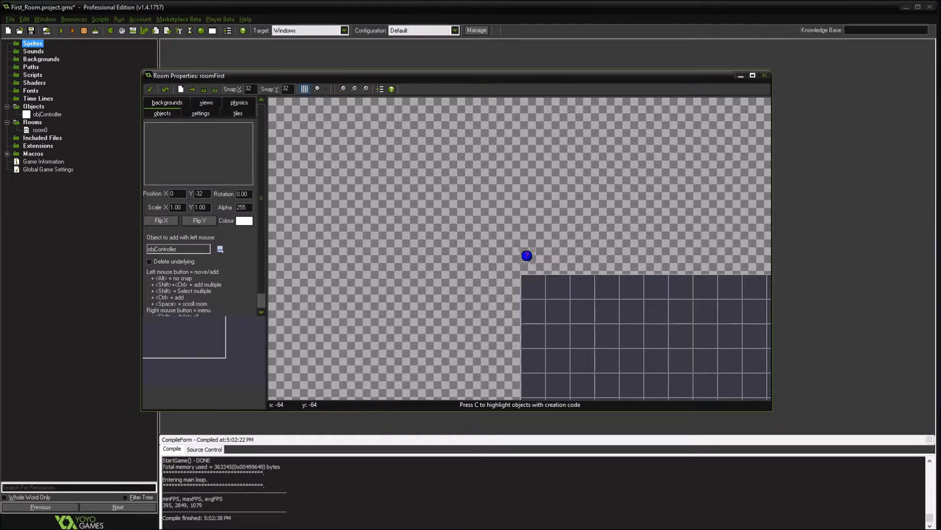
{"action": "middle_click_drag", "start_coordinate": [705, 336], "coordinate": [514, 213]}
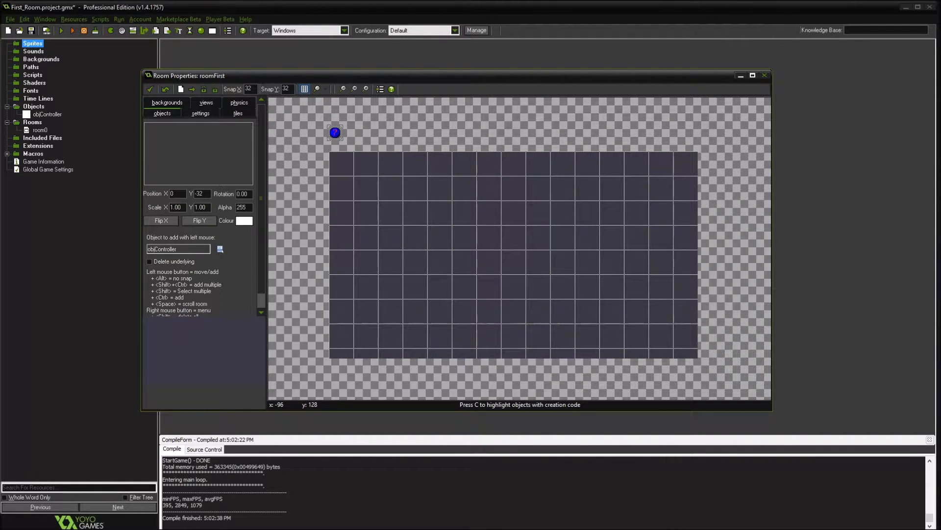
Test-run the game and close its window.
{"action": "left_click", "coordinate": [61, 30]}
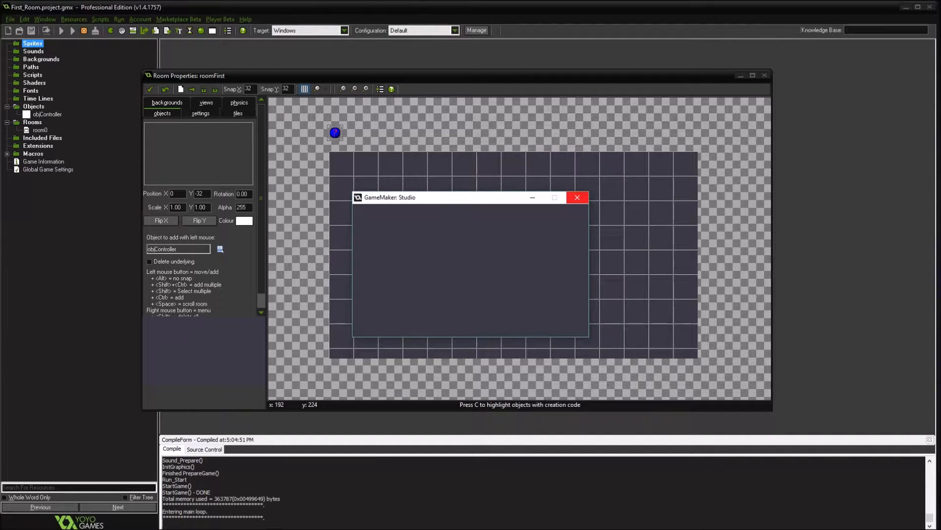
{"action": "left_click", "coordinate": [578, 199]}
{"action": "left_click", "coordinate": [578, 200]}
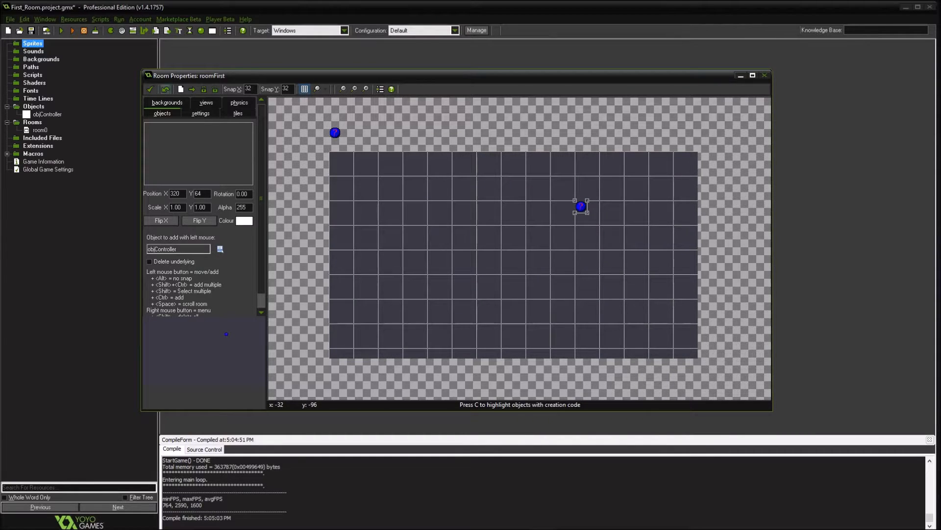
{"action": "right_click", "coordinate": [581, 205]}
{"action": "left_click", "coordinate": [601, 213]}
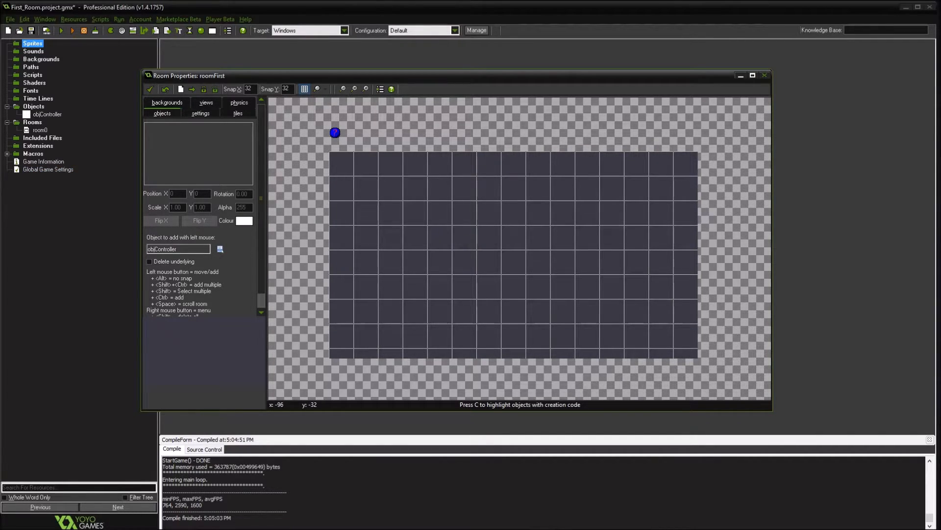
Open objController's properties and add a Key Press event for the Escape key.
{"action": "double_click", "coordinate": [47, 114]}
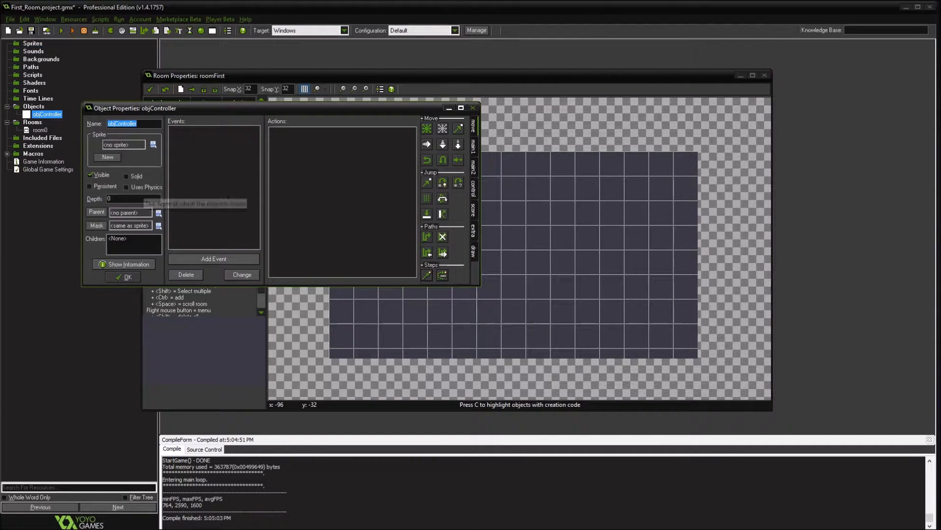
{"action": "left_click", "coordinate": [214, 259]}
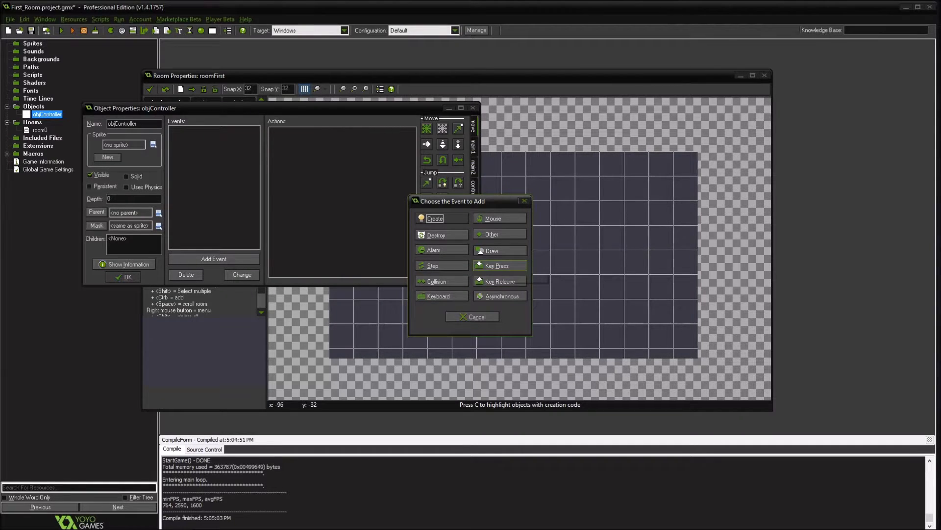
{"action": "left_click", "coordinate": [508, 266]}
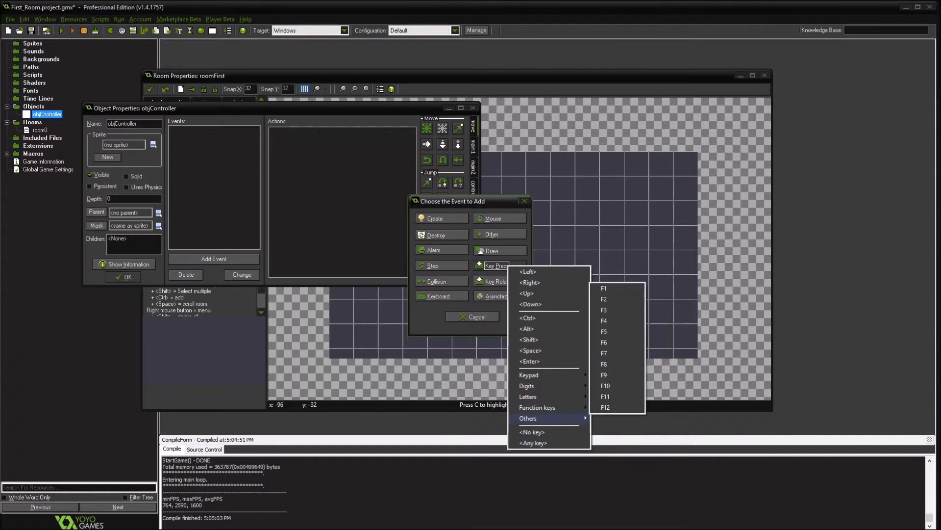
{"action": "mouse_move", "coordinate": [539, 418]}
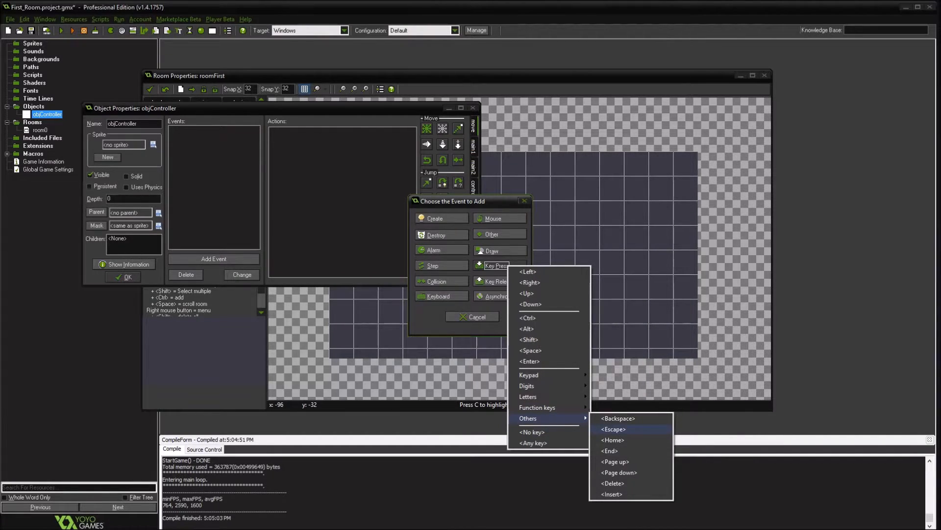
{"action": "left_click", "coordinate": [613, 429]}
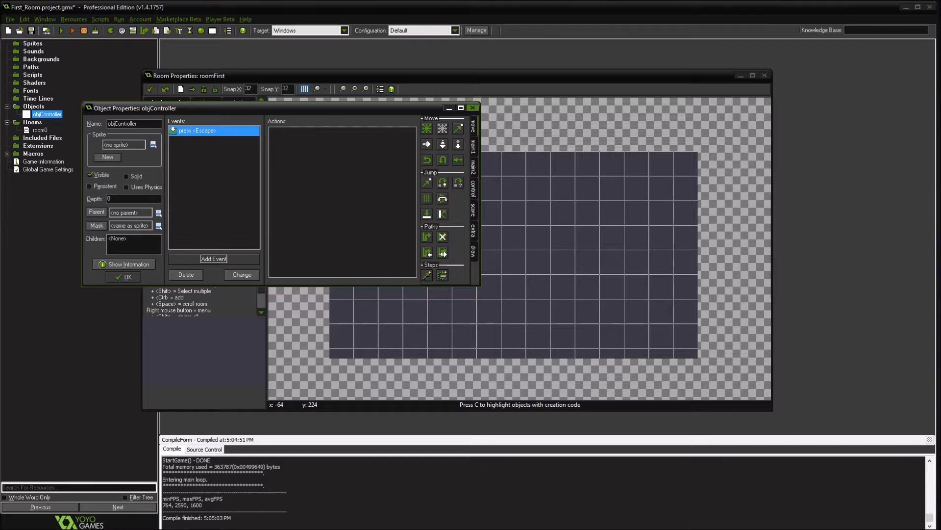
Look through objController's available action categories, including movement, main, control, score, extra and drawing actions.
{"action": "left_click", "coordinate": [473, 146]}
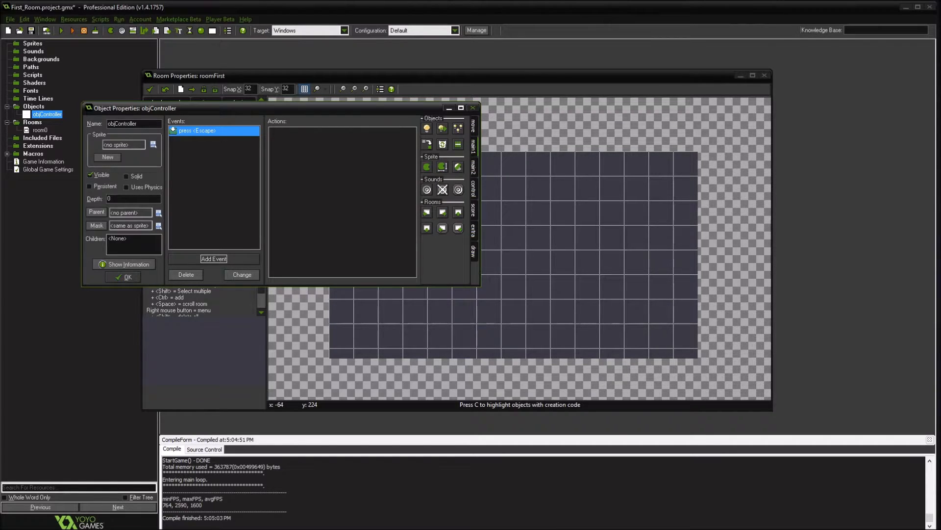
{"action": "left_click", "coordinate": [473, 167]}
{"action": "left_click", "coordinate": [473, 189]}
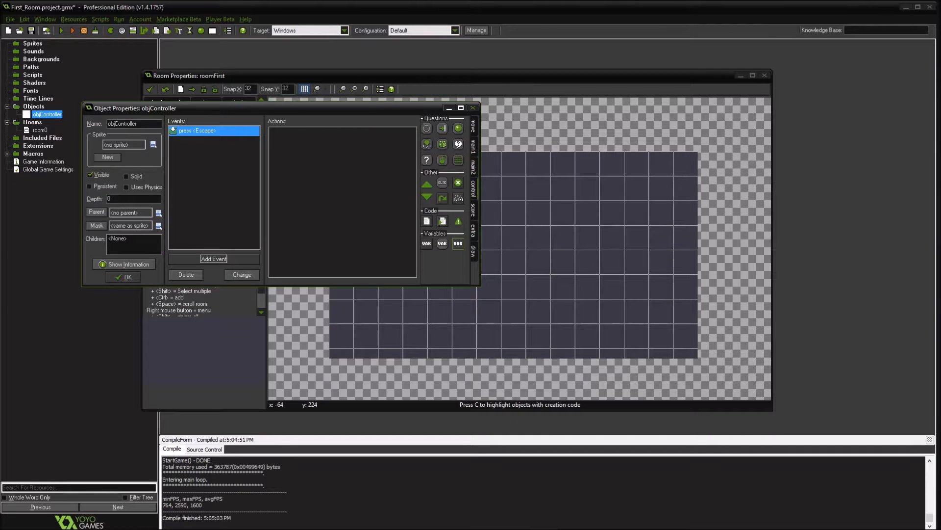
{"action": "left_click", "coordinate": [473, 209]}
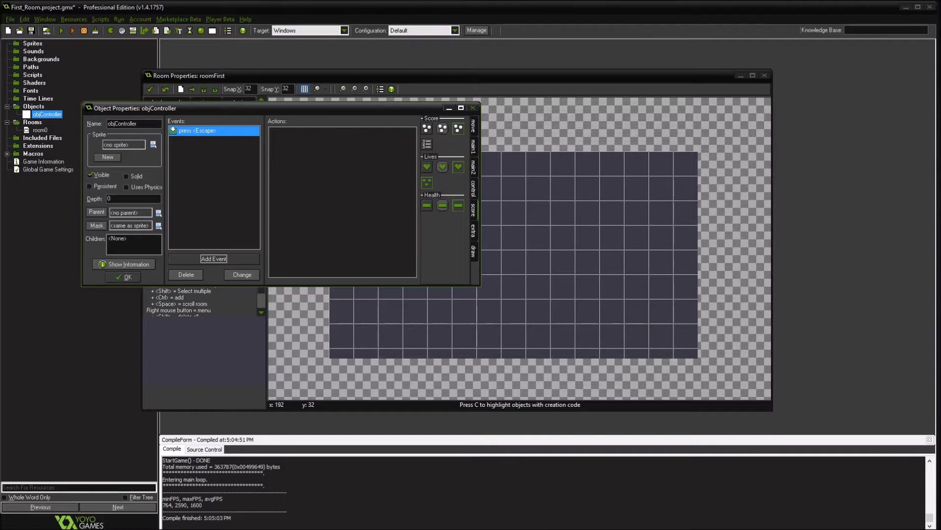
{"action": "left_click", "coordinate": [473, 125]}
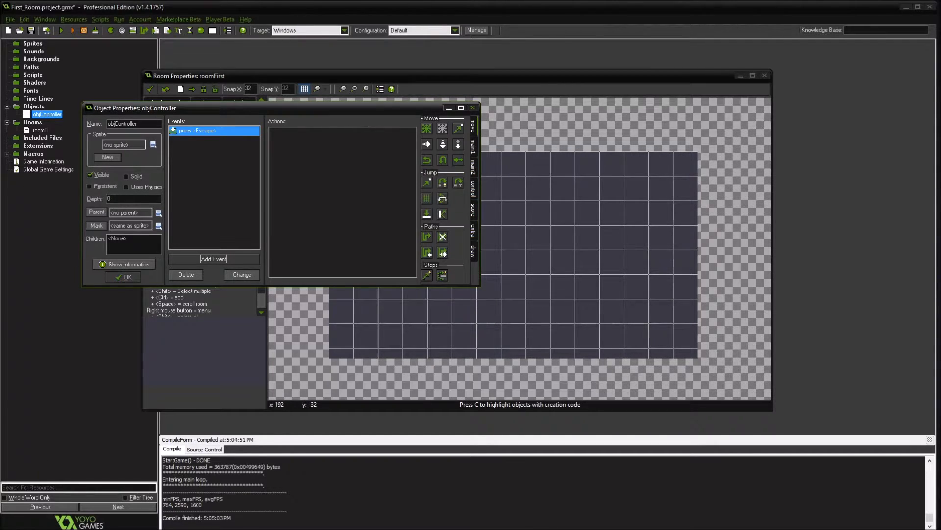
{"action": "left_click", "coordinate": [473, 146]}
{"action": "left_click", "coordinate": [473, 167]}
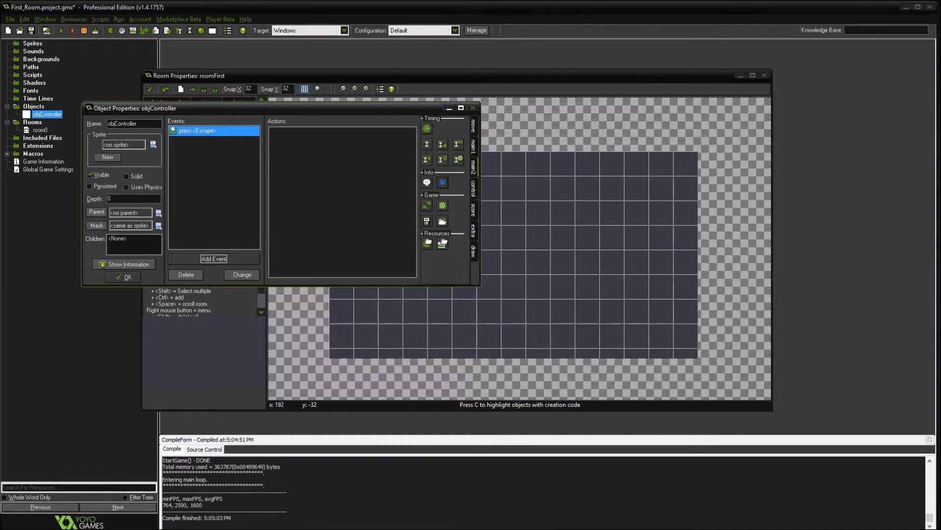
{"action": "left_click", "coordinate": [473, 188]}
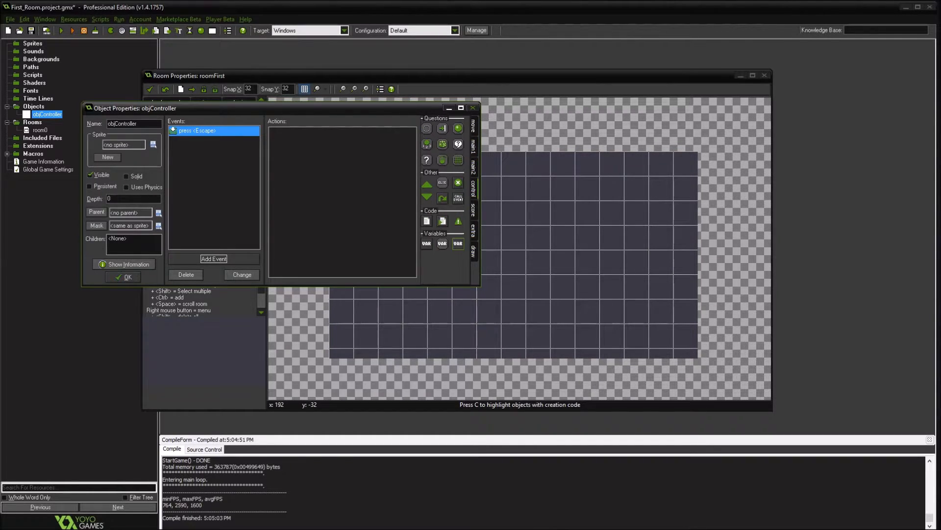
{"action": "left_click", "coordinate": [473, 210]}
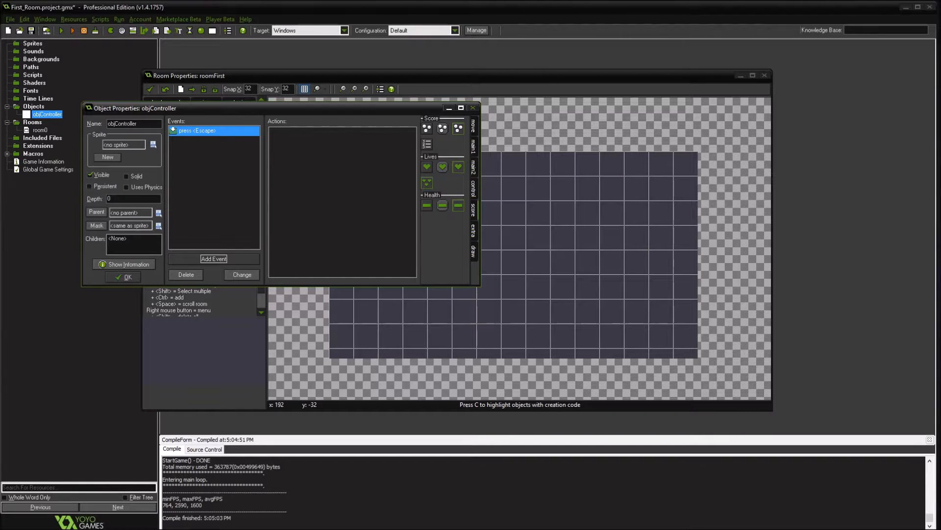
{"action": "left_click", "coordinate": [473, 231]}
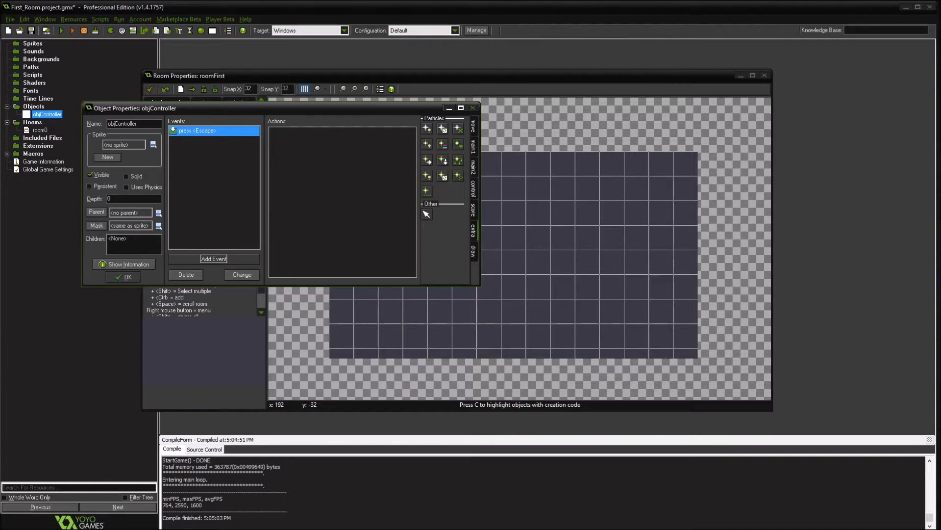
{"action": "left_click", "coordinate": [473, 251]}
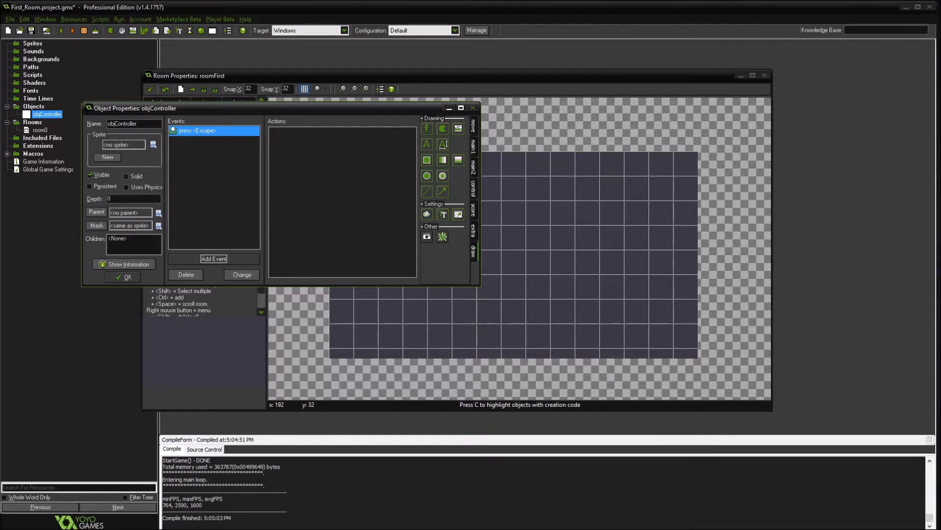
Add an action that executes a piece of code to the Escape event, titled with the comment "/// End Game".
{"action": "left_click", "coordinate": [473, 189]}
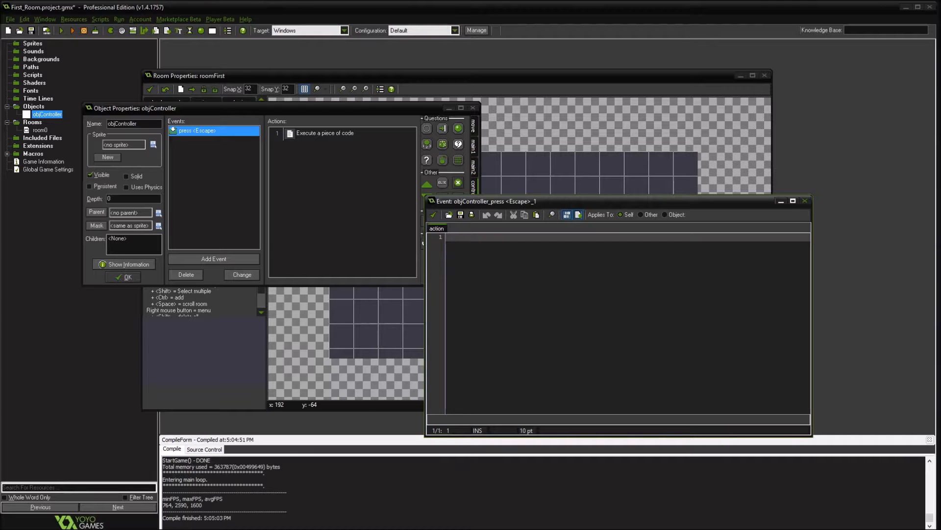
{"action": "type", "text": "//"}
{"action": "type", "text": "/"}
{"action": "key", "text": "BackSpace"}
{"action": "type", "text": "End Gam"}
{"action": "left_click", "coordinate": [434, 215]}
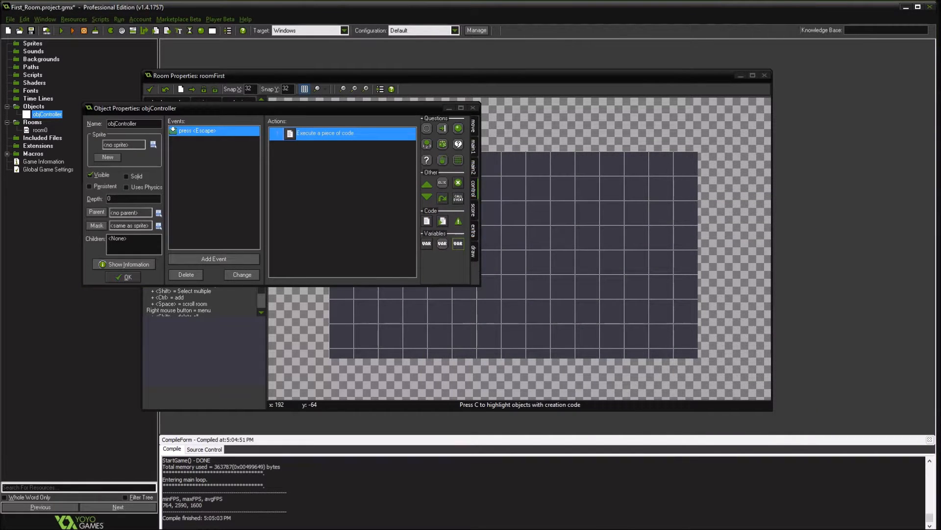
{"action": "double_click", "coordinate": [325, 133]}
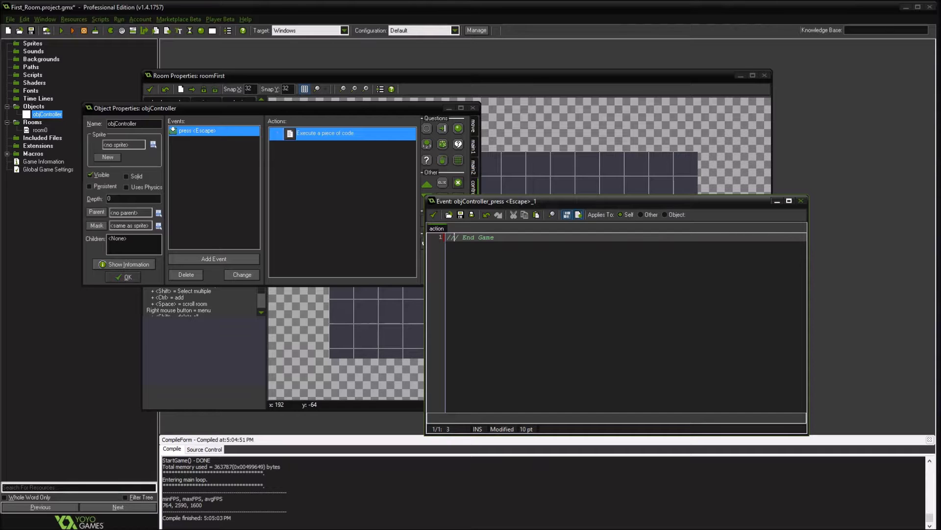
{"action": "left_click", "coordinate": [434, 215]}
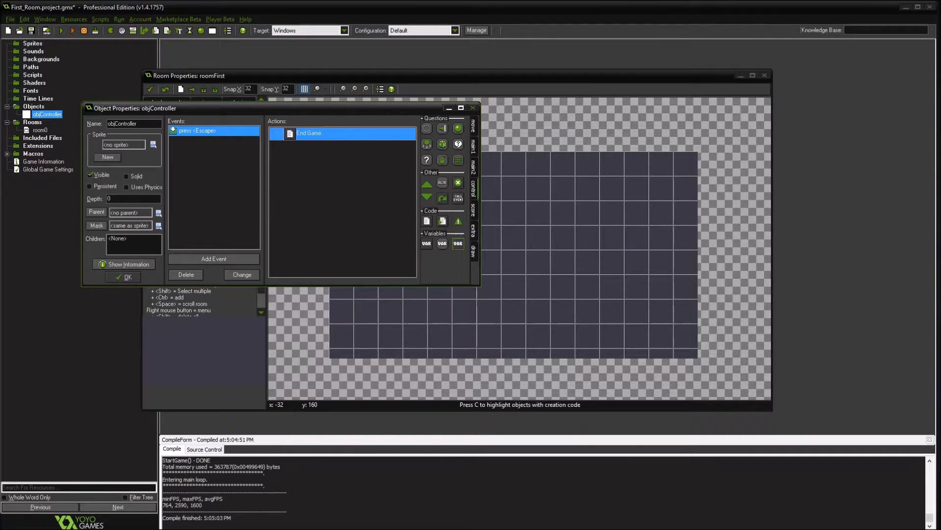
Add the line game_end(); below the comment in the End Game code and confirm both the code and objController's properties.
{"action": "double_click", "coordinate": [309, 134]}
{"action": "left_click", "coordinate": [494, 238]}
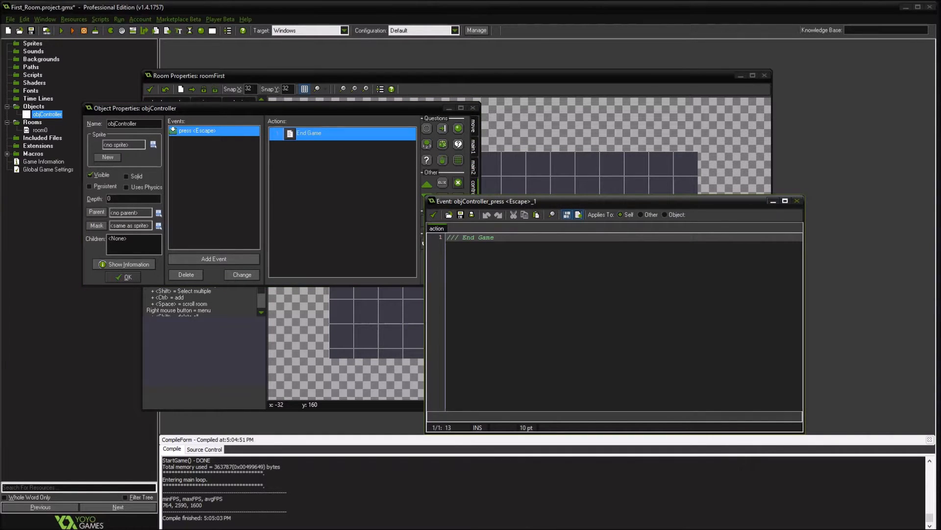
{"action": "key", "text": "Return"}
{"action": "type", "text": "game_"}
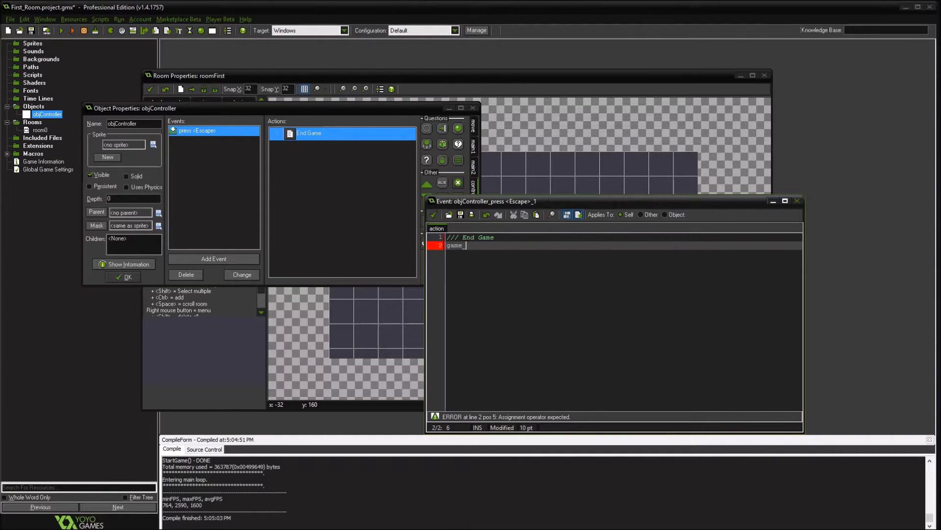
{"action": "type", "text": "end();"}
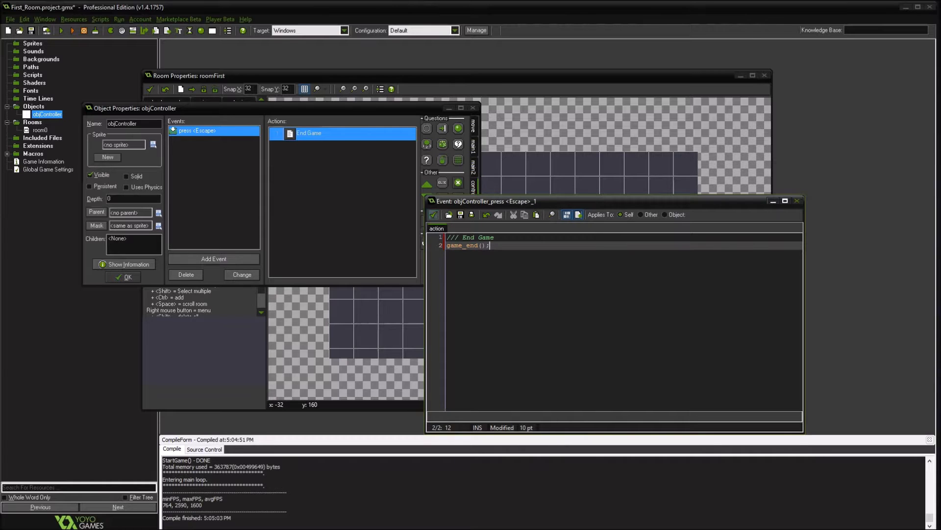
{"action": "left_click", "coordinate": [433, 215]}
{"action": "left_click", "coordinate": [123, 277]}
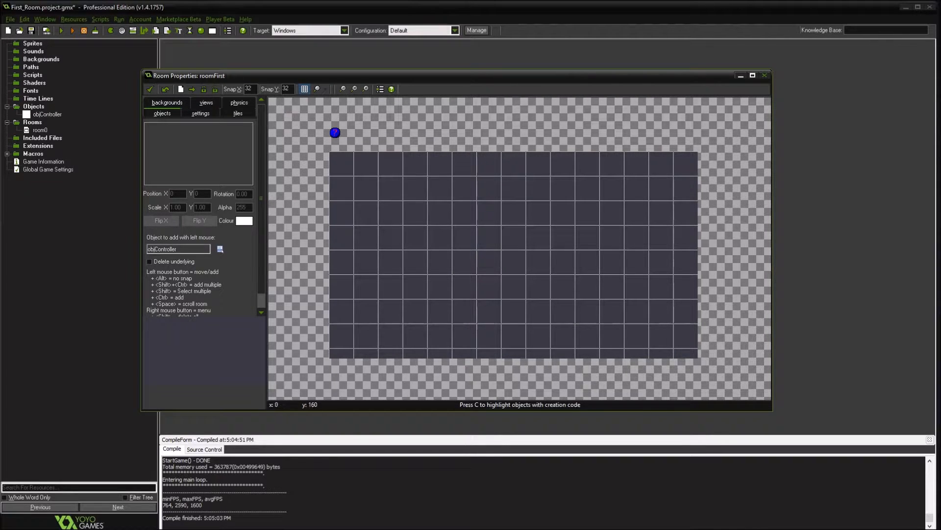
Run the game and test that Escape ends it.
{"action": "left_click", "coordinate": [61, 30]}
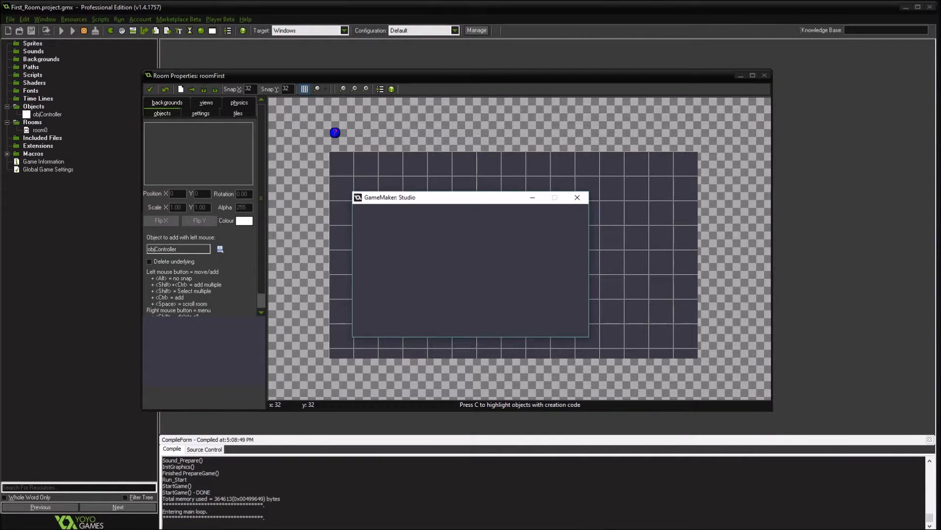
{"action": "left_click_drag", "start_coordinate": [468, 198], "coordinate": [473, 196]}
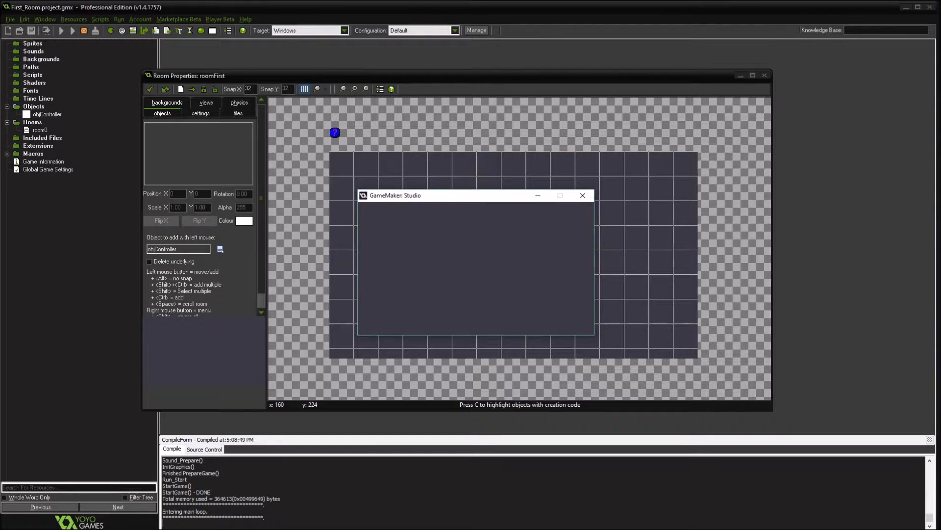
{"action": "key", "text": "Escape"}
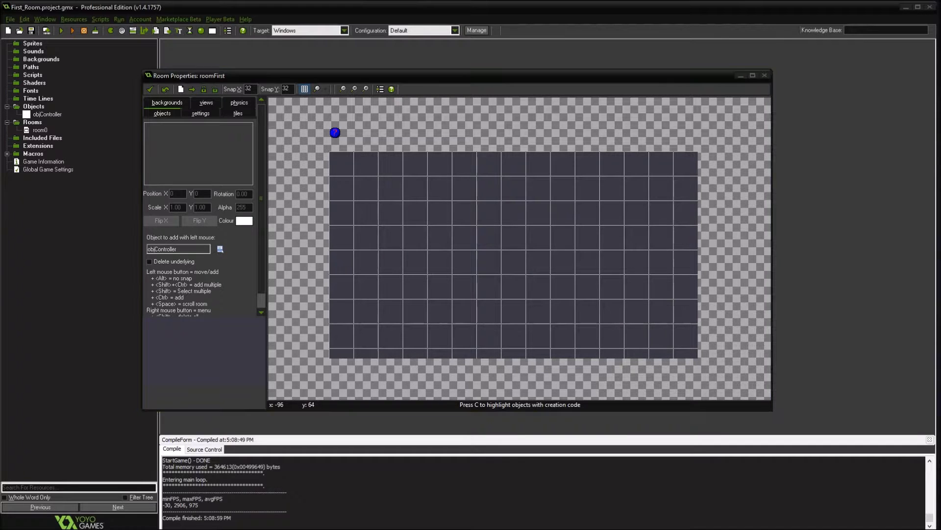
Create a new sprite resource and start a blank 16 by 16 pixel image for it.
{"action": "left_click", "coordinate": [33, 44]}
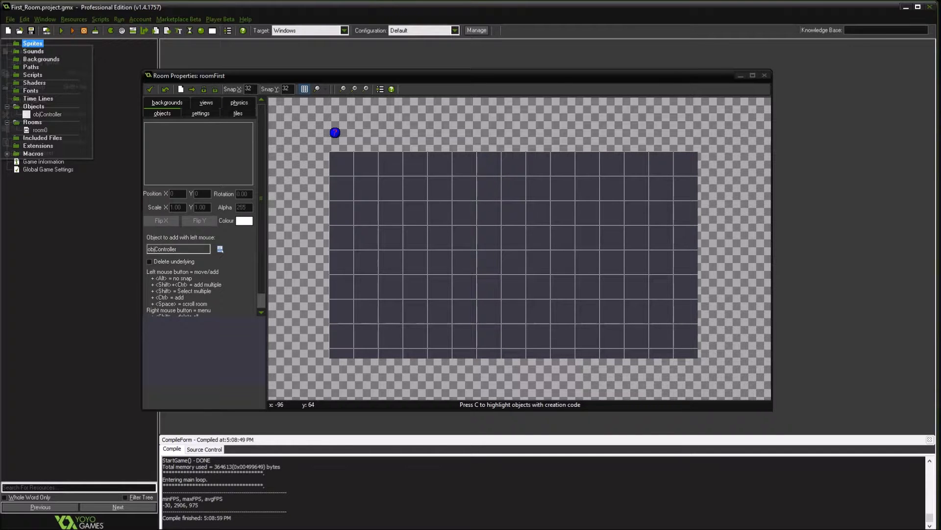
{"action": "left_click", "coordinate": [30, 51]}
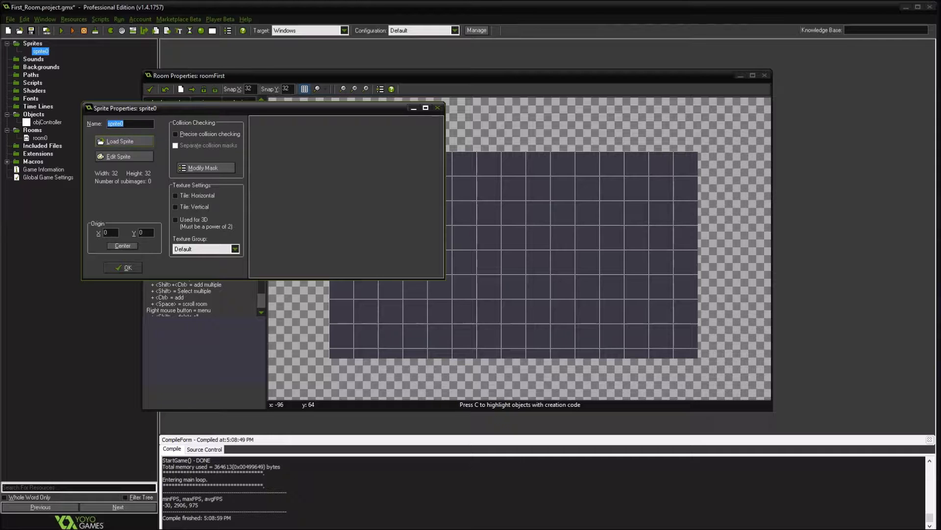
{"action": "left_click", "coordinate": [122, 156]}
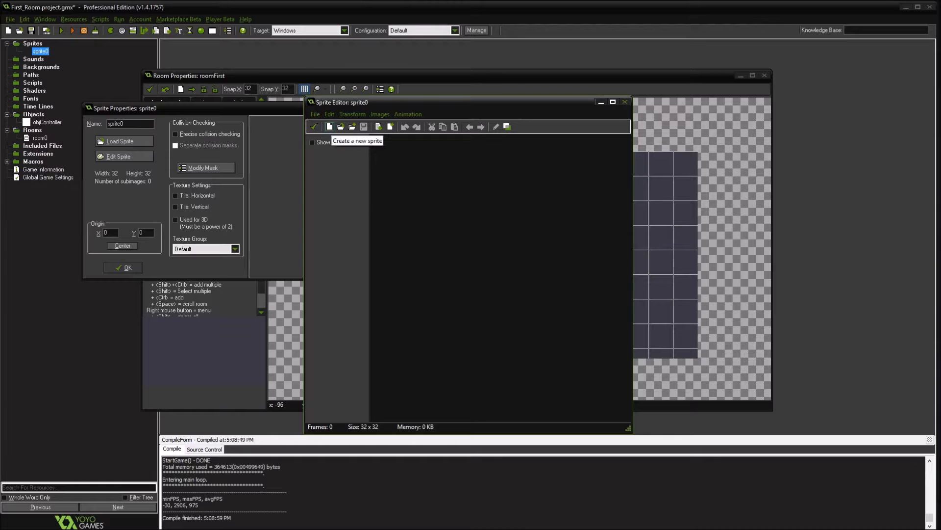
{"action": "left_click", "coordinate": [329, 127]}
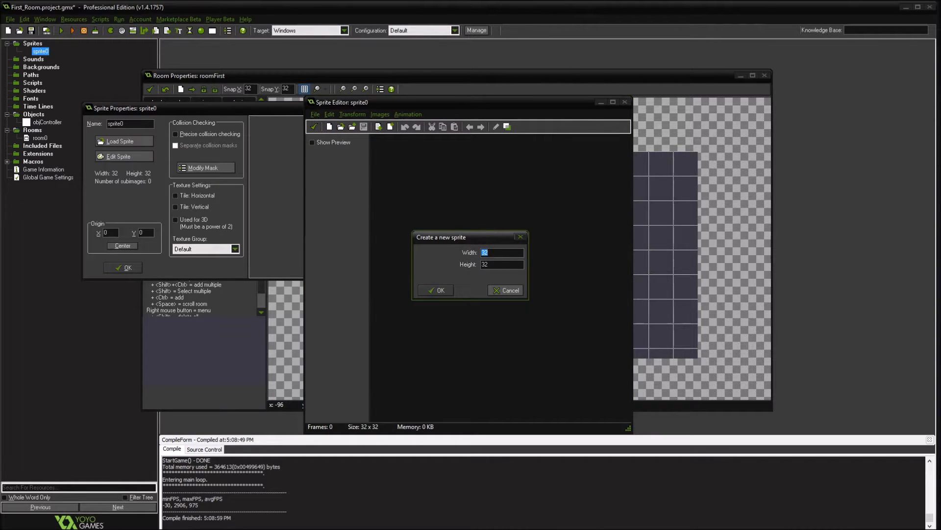
{"action": "type", "text": "16"}
{"action": "key", "text": "Tab"}
{"action": "type", "text": "16"}
{"action": "key", "text": "Return"}
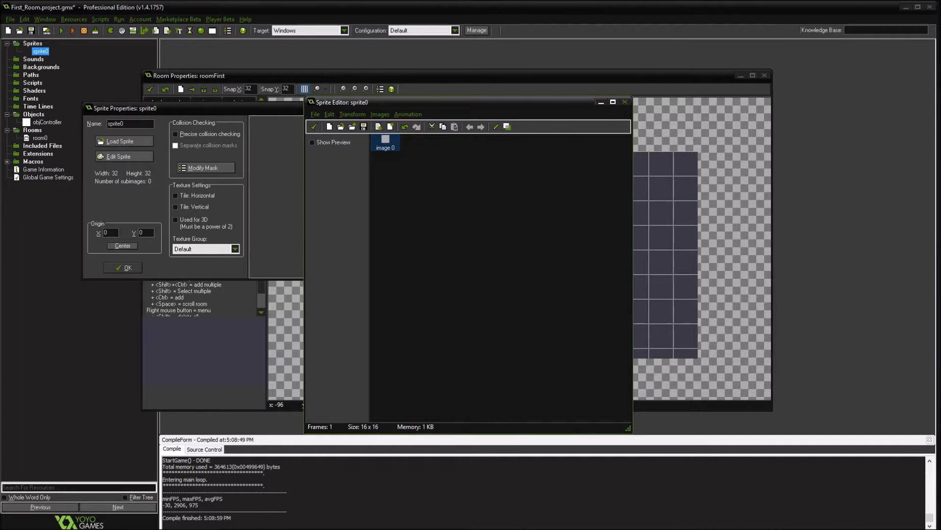
{"action": "double_click", "coordinate": [385, 142]}
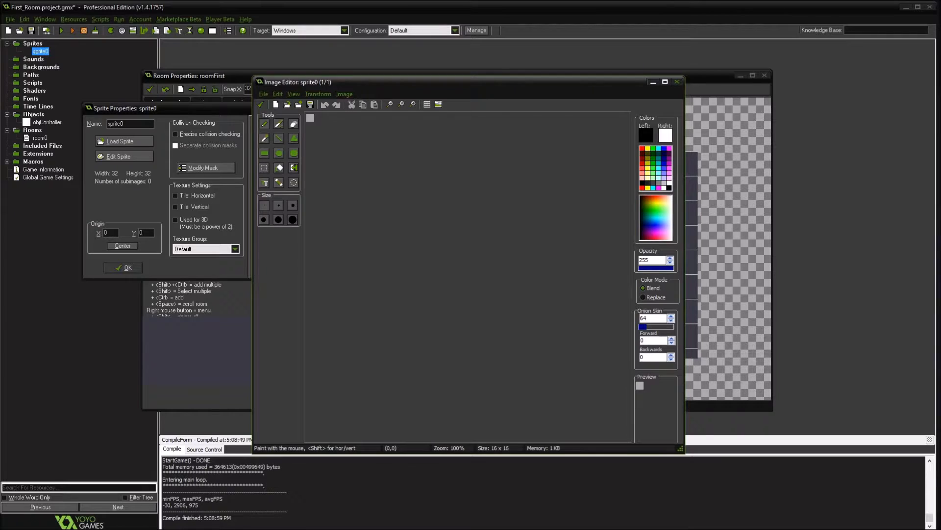
{"action": "mouse_move", "coordinate": [414, 85]}
{"action": "left_mouse_down"}
{"action": "mouse_move", "coordinate": [436, 95]}
{"action": "mouse_move", "coordinate": [410, 152]}
{"action": "mouse_move", "coordinate": [412, 87]}
{"action": "left_mouse_up"}
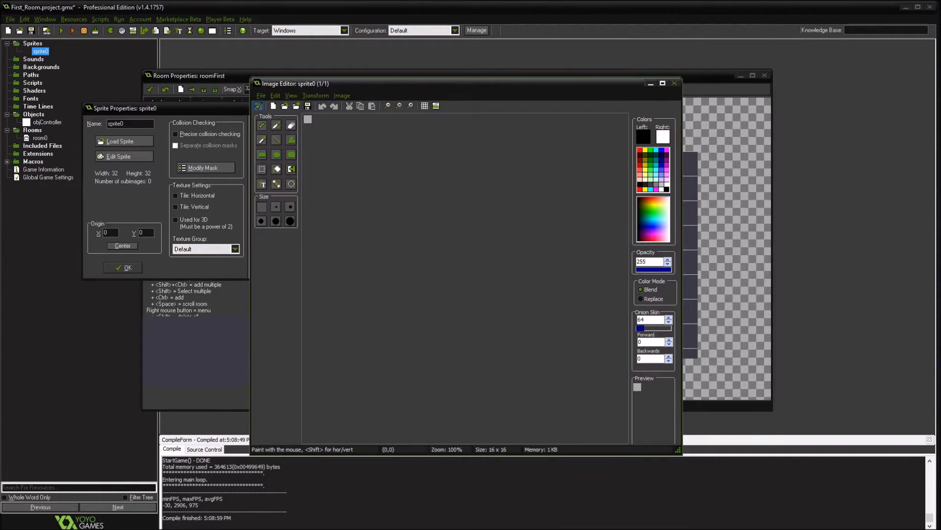
{"action": "left_click", "coordinate": [257, 106]}
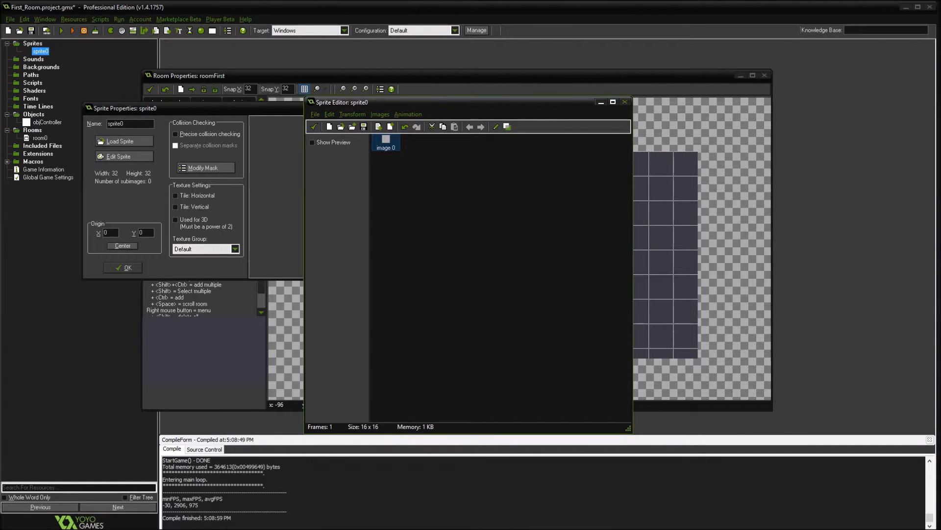
{"action": "left_click", "coordinate": [439, 183]}
Open image 0 for editing and paint a pale yellow head about 5 pixels wide and 4 pixels high.
{"action": "double_click", "coordinate": [385, 141]}
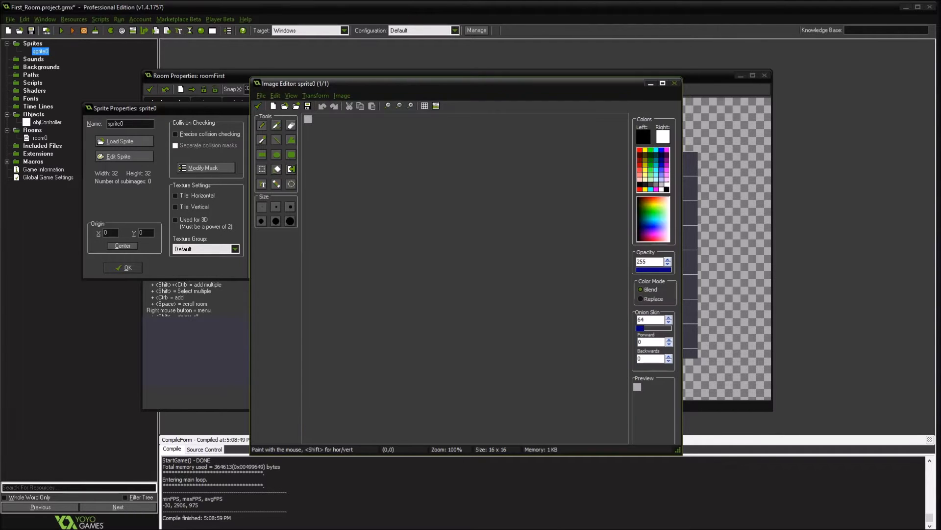
{"action": "scroll", "coordinate": [314, 121], "scroll_direction": "up", "scroll_amount": 2}
{"action": "scroll", "coordinate": [314, 121], "scroll_direction": "up", "scroll_amount": 5}
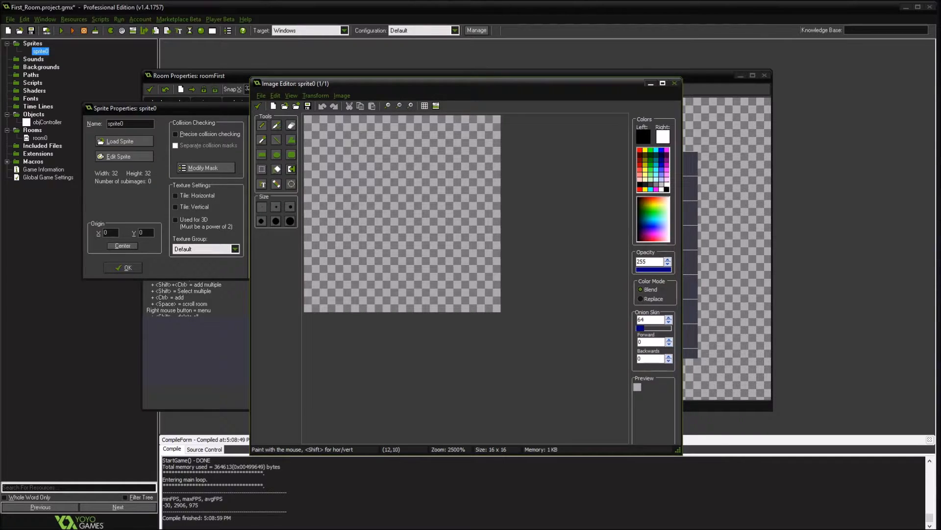
{"action": "left_click", "coordinate": [645, 179]}
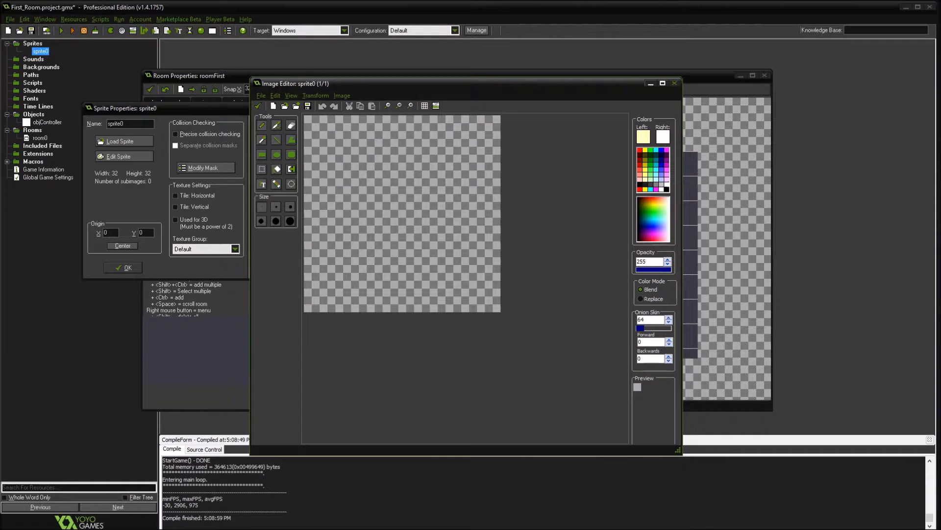
{"action": "mouse_move", "coordinate": [359, 133]}
{"action": "left_mouse_down"}
{"action": "mouse_move", "coordinate": [359, 158]}
{"action": "mouse_move", "coordinate": [395, 158]}
{"action": "mouse_move", "coordinate": [408, 145]}
{"action": "mouse_move", "coordinate": [408, 171]}
{"action": "mouse_move", "coordinate": [371, 170]}
{"action": "mouse_move", "coordinate": [371, 133]}
{"action": "mouse_move", "coordinate": [384, 134]}
{"action": "mouse_move", "coordinate": [384, 146]}
{"action": "left_mouse_up"}
{"action": "left_click", "coordinate": [395, 145]}
Add a light pink nose pixel on the face's right edge and a cyan eye pixel inside the face.
{"action": "left_click", "coordinate": [639, 175]}
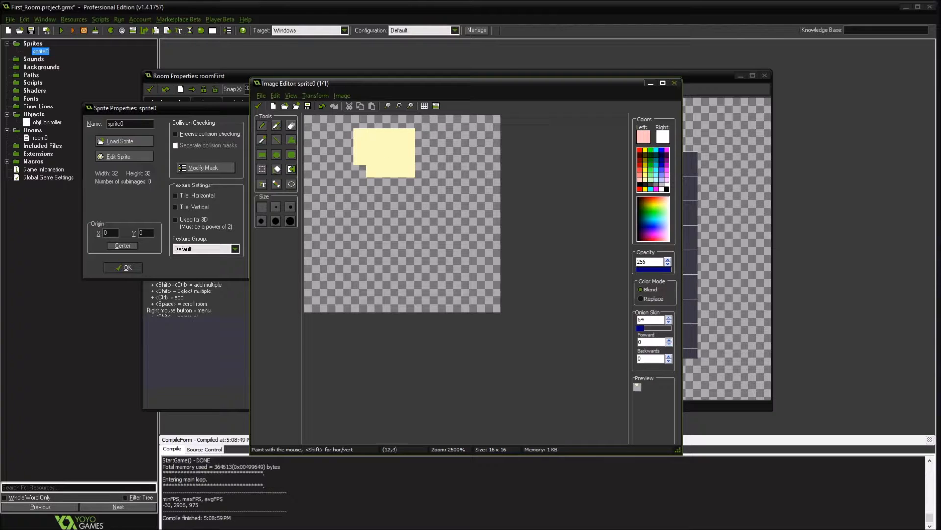
{"action": "left_click", "coordinate": [421, 145]}
{"action": "left_click", "coordinate": [655, 172]}
{"action": "left_click", "coordinate": [397, 146]}
Paint dark brown hair across the top and back of the head, extending it over the back part of the face.
{"action": "left_click", "coordinate": [640, 155]}
{"action": "mouse_move", "coordinate": [359, 159]}
{"action": "left_mouse_down"}
{"action": "mouse_move", "coordinate": [359, 135]}
{"action": "mouse_move", "coordinate": [408, 121]}
{"action": "left_mouse_up"}
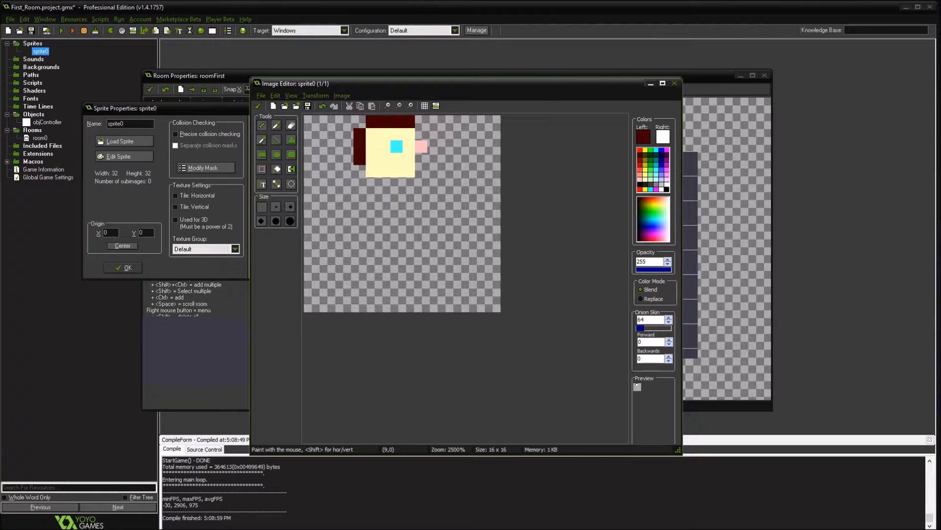
{"action": "left_click", "coordinate": [290, 125]}
{"action": "left_click", "coordinate": [408, 121]}
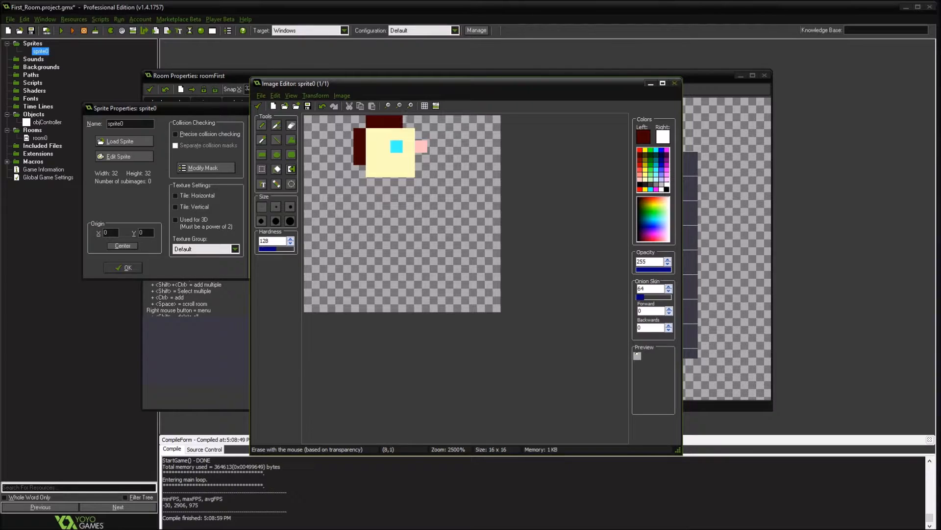
{"action": "left_click", "coordinate": [262, 125]}
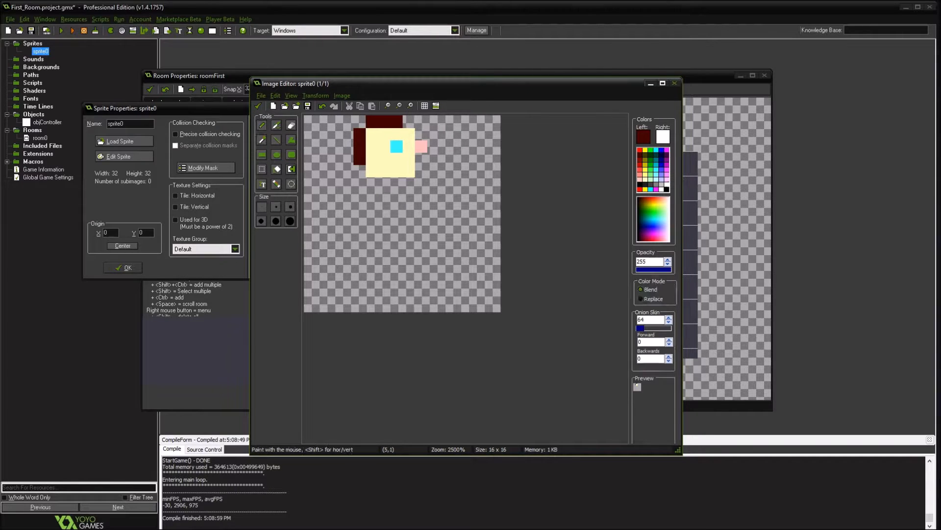
{"action": "left_click_drag", "start_coordinate": [371, 134], "coordinate": [371, 146]}
{"action": "left_click", "coordinate": [384, 133]}
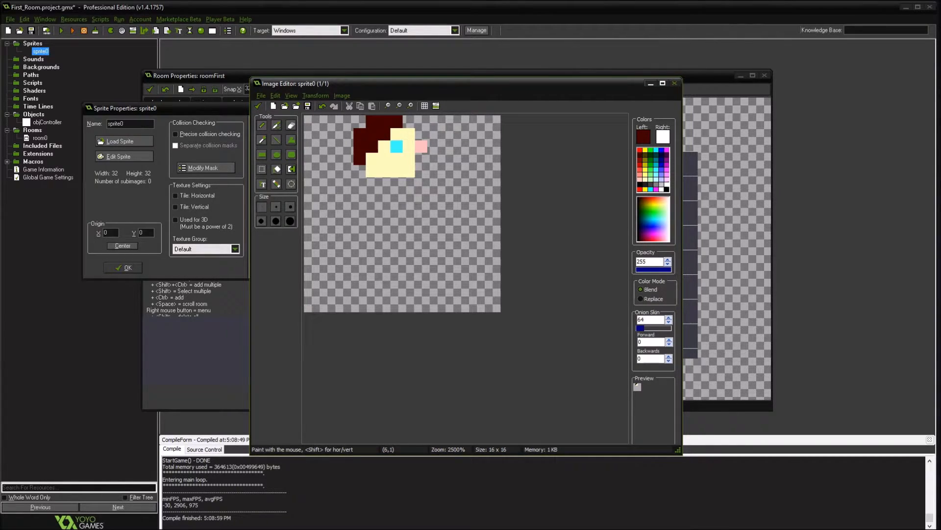
{"action": "left_click", "coordinate": [408, 121]}
{"action": "left_click", "coordinate": [371, 158]}
Paint a two-pixel-wide pale yellow neck directly below the head.
{"action": "left_click", "coordinate": [645, 177]}
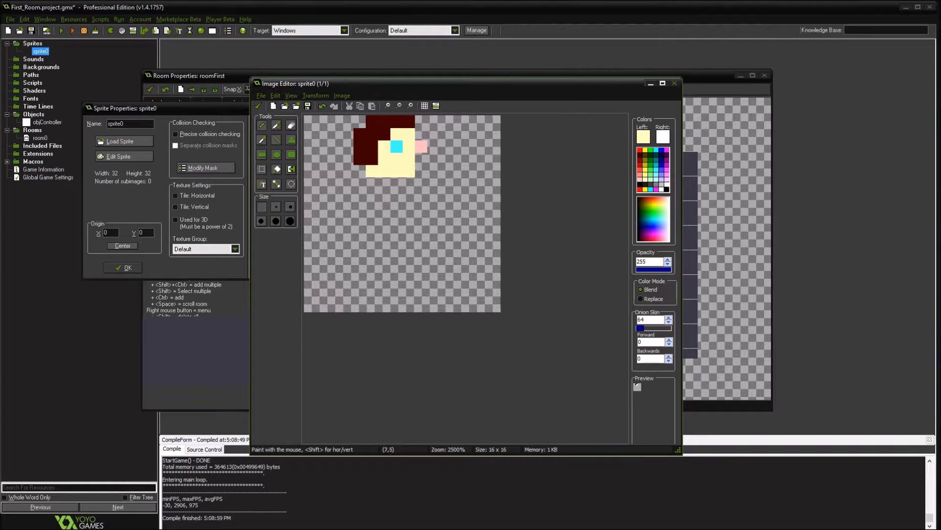
{"action": "left_click", "coordinate": [383, 182]}
{"action": "left_click", "coordinate": [396, 183]}
Paint a green shirt below the neck, about 4 by 5 pixels, with a column of green sleeve pixels on each side.
{"action": "left_click", "coordinate": [651, 149]}
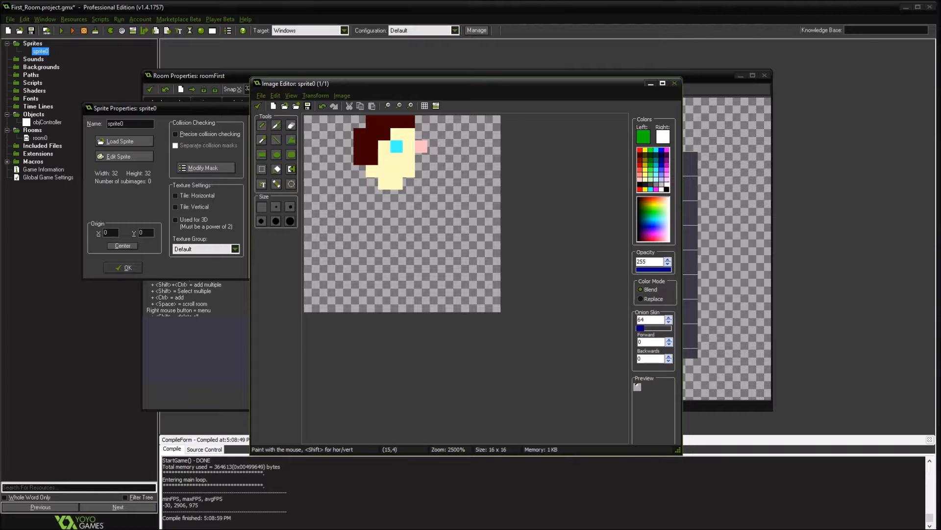
{"action": "mouse_move", "coordinate": [371, 195]}
{"action": "left_mouse_down"}
{"action": "mouse_move", "coordinate": [408, 195]}
{"action": "mouse_move", "coordinate": [408, 244]}
{"action": "mouse_move", "coordinate": [371, 232]}
{"action": "mouse_move", "coordinate": [371, 207]}
{"action": "mouse_move", "coordinate": [396, 207]}
{"action": "mouse_move", "coordinate": [383, 219]}
{"action": "mouse_move", "coordinate": [408, 231]}
{"action": "left_mouse_up"}
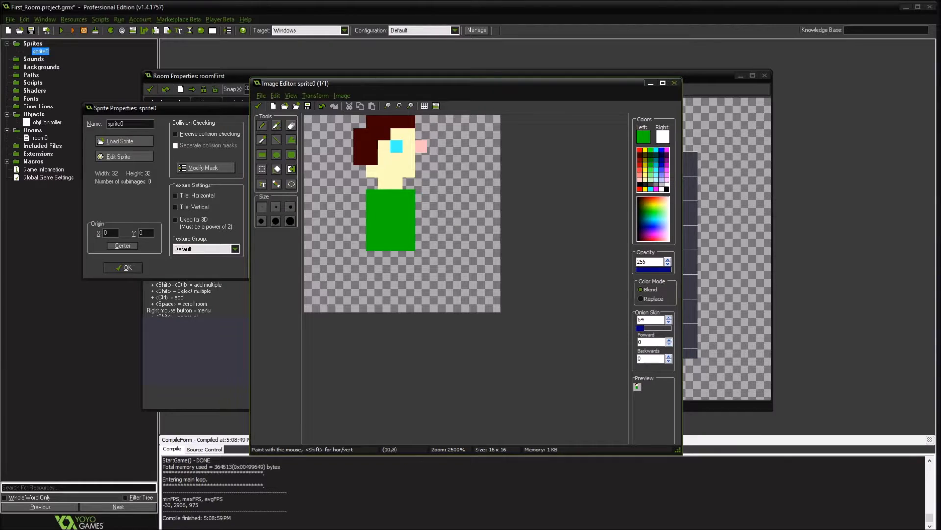
{"action": "left_click_drag", "start_coordinate": [421, 195], "coordinate": [421, 231]}
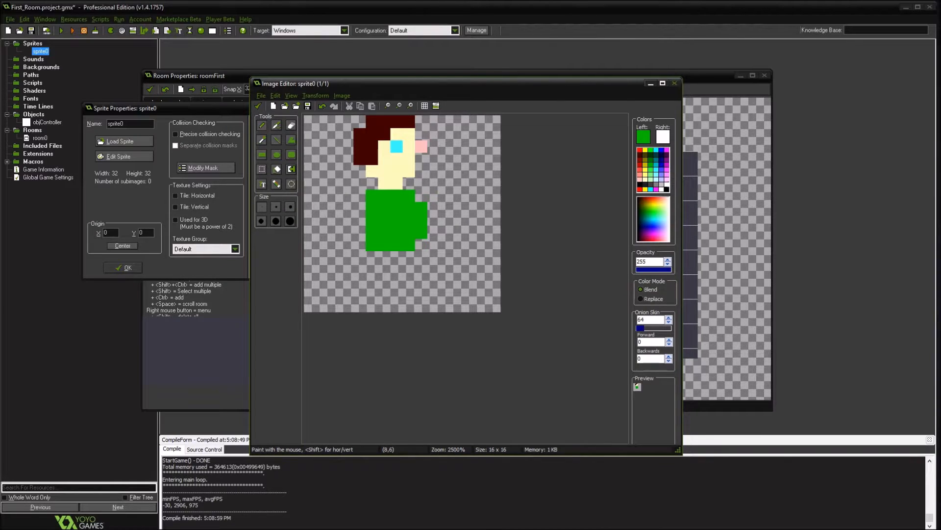
{"action": "left_click", "coordinate": [359, 207]}
{"action": "left_click", "coordinate": [359, 231]}
{"action": "left_click", "coordinate": [358, 219]}
Sample the skin color from the face and paint one hand pixel under each green sleeve.
{"action": "key", "text": "ctrl"}
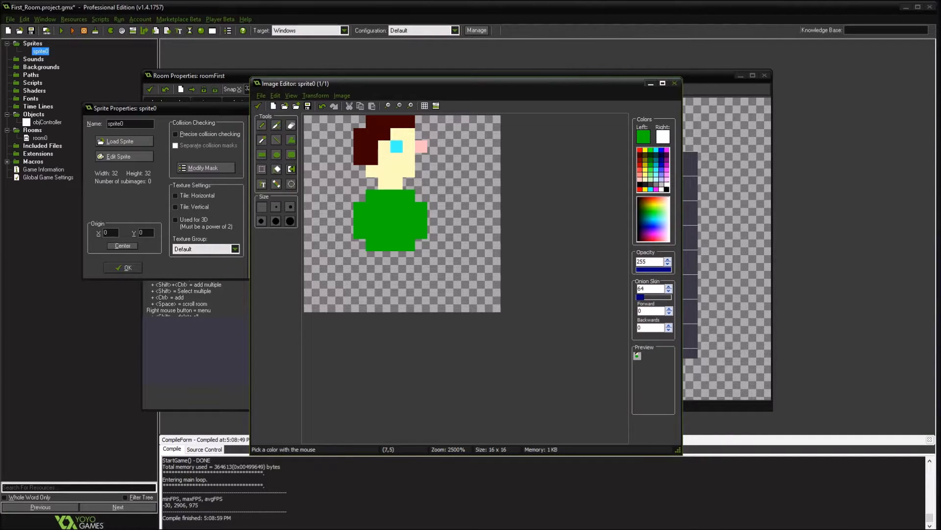
{"action": "left_click", "coordinate": [396, 170]}
{"action": "left_click", "coordinate": [359, 245]}
{"action": "left_click", "coordinate": [421, 244]}
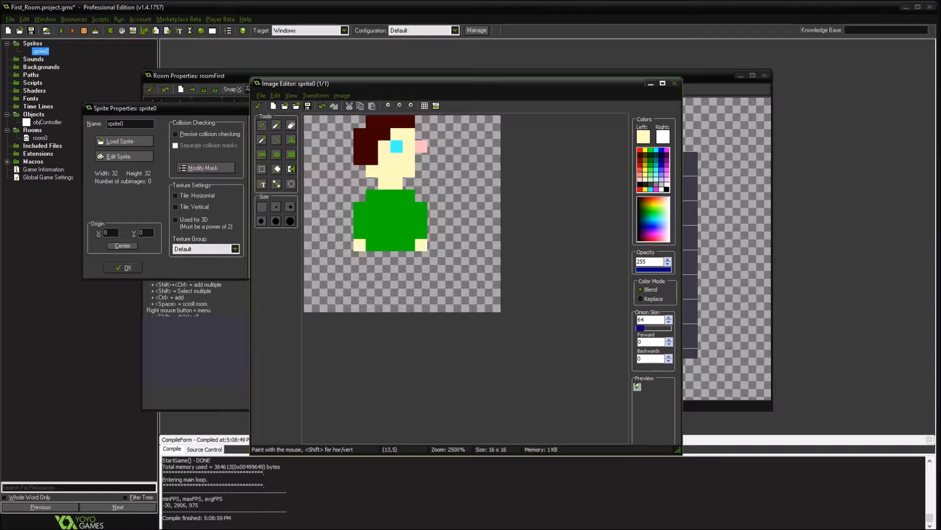
Paint dark brown trousers below the shirt, with a waist row and two legs ending one pixel above the image's bottom edge.
{"action": "left_click", "coordinate": [639, 155]}
{"action": "mouse_move", "coordinate": [372, 256]}
{"action": "left_mouse_down"}
{"action": "mouse_move", "coordinate": [408, 256]}
{"action": "mouse_move", "coordinate": [408, 280]}
{"action": "mouse_move", "coordinate": [371, 281]}
{"action": "mouse_move", "coordinate": [371, 293]}
{"action": "left_mouse_up"}
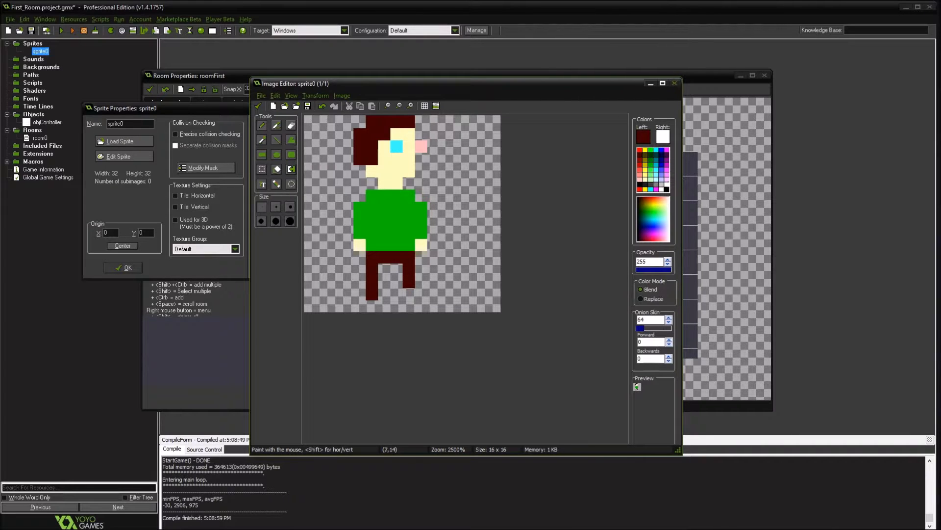
{"action": "left_click", "coordinate": [409, 294]}
Try a blue shoe pixel under the character's front leg.
{"action": "left_click", "coordinate": [645, 150]}
{"action": "left_click", "coordinate": [661, 169]}
{"action": "left_click", "coordinate": [662, 165]}
{"action": "left_click", "coordinate": [409, 306]}
Paint one light red shoe pixel under each leg.
{"action": "left_click", "coordinate": [640, 169]}
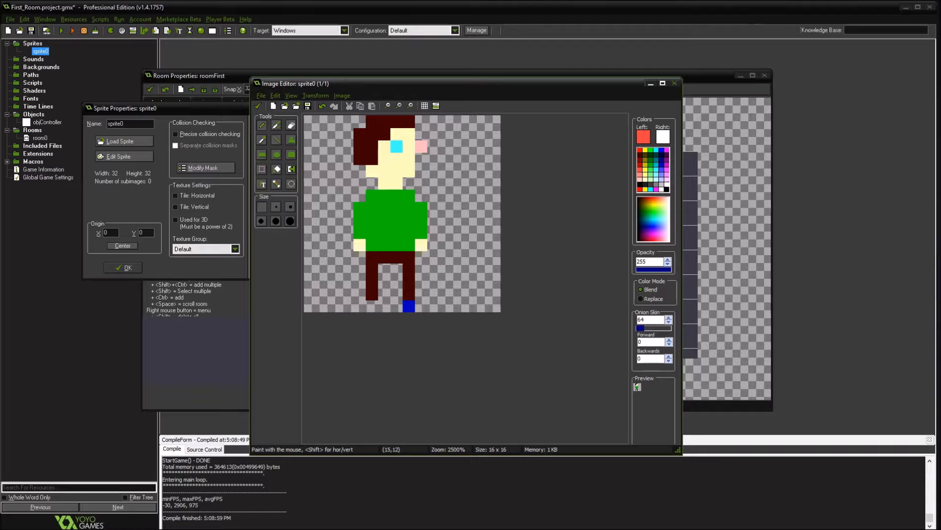
{"action": "left_click", "coordinate": [408, 305]}
{"action": "left_click", "coordinate": [372, 306]}
Try filling the top of the gap between the legs with the sampled trouser color, and erase those two pixels again.
{"action": "left_click", "coordinate": [373, 267], "text": "ctrl"}
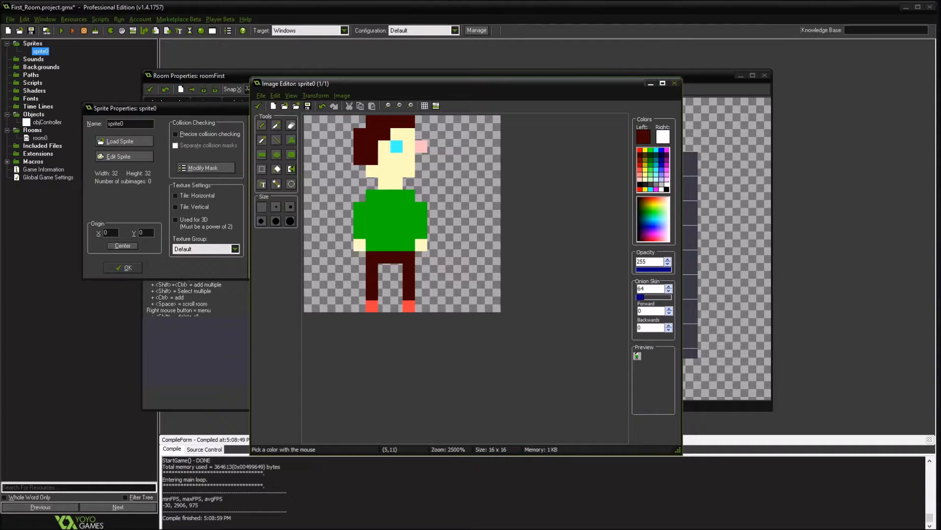
{"action": "left_click", "coordinate": [384, 269]}
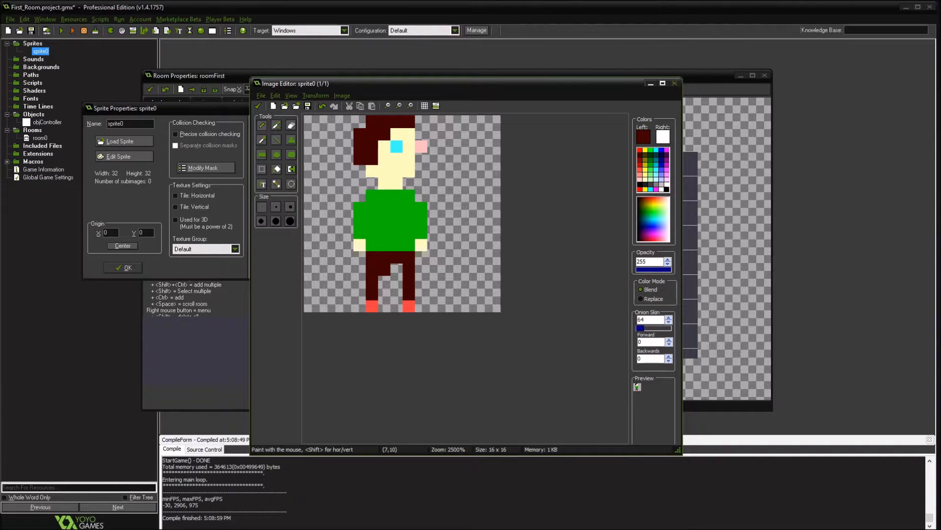
{"action": "left_click", "coordinate": [396, 269]}
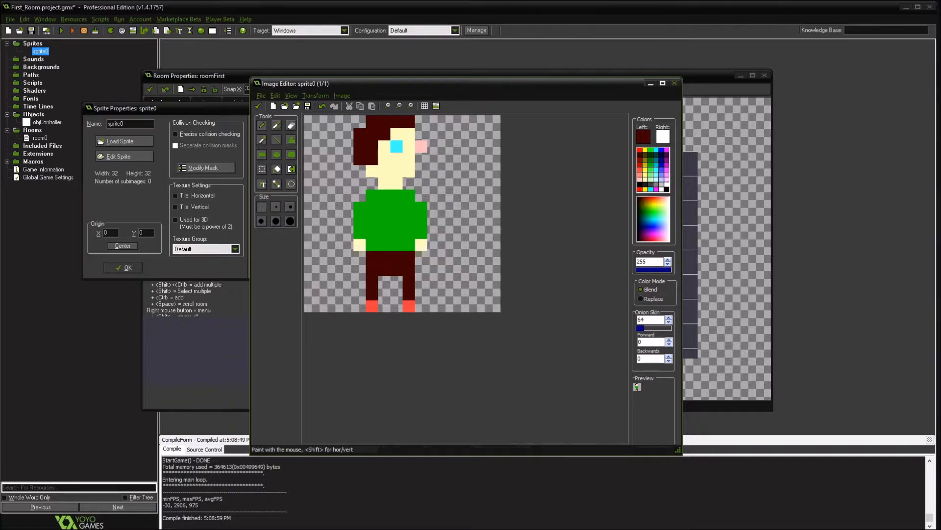
{"action": "left_click", "coordinate": [291, 125]}
{"action": "left_click_drag", "start_coordinate": [384, 269], "coordinate": [396, 269]}
{"action": "left_click", "coordinate": [261, 140]}
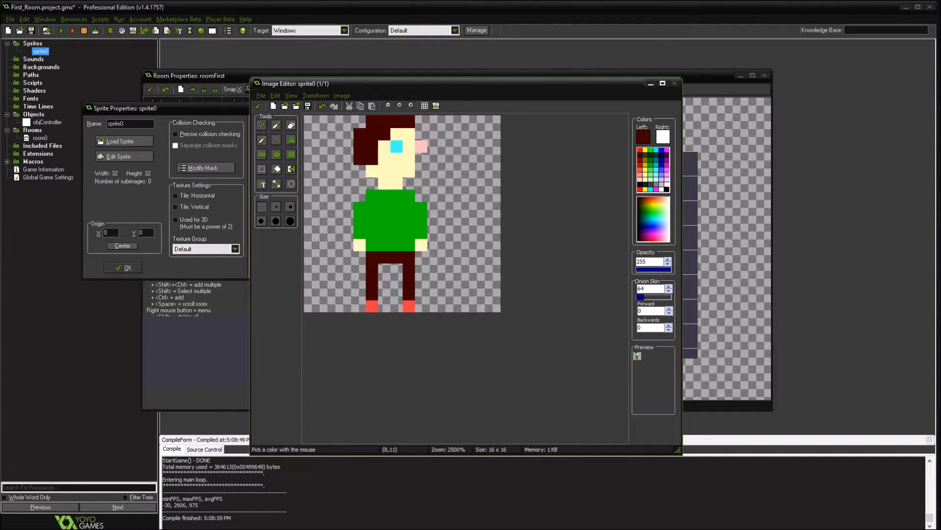
Accept the drawn character image, toggle the sprite preview and save the image back to the sprite.
{"action": "left_click", "coordinate": [258, 106]}
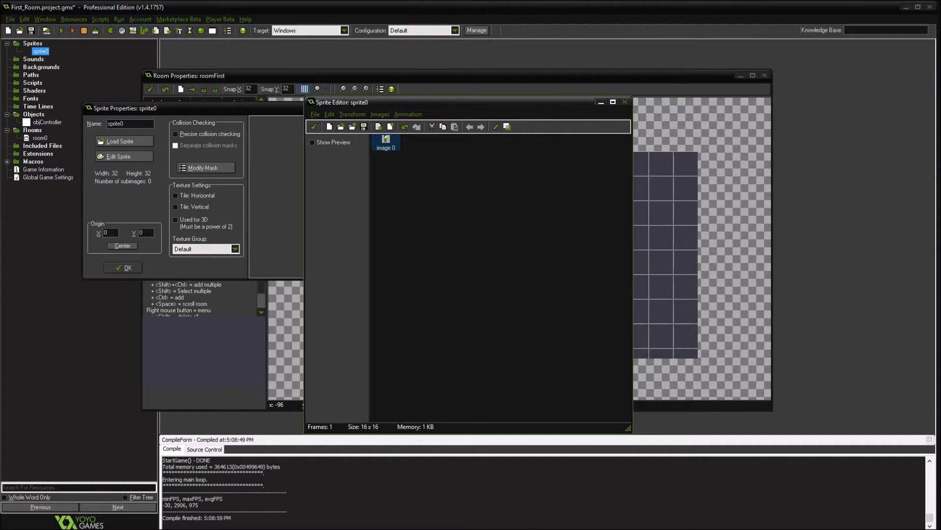
{"action": "left_click", "coordinate": [312, 142]}
{"action": "left_click", "coordinate": [314, 127]}
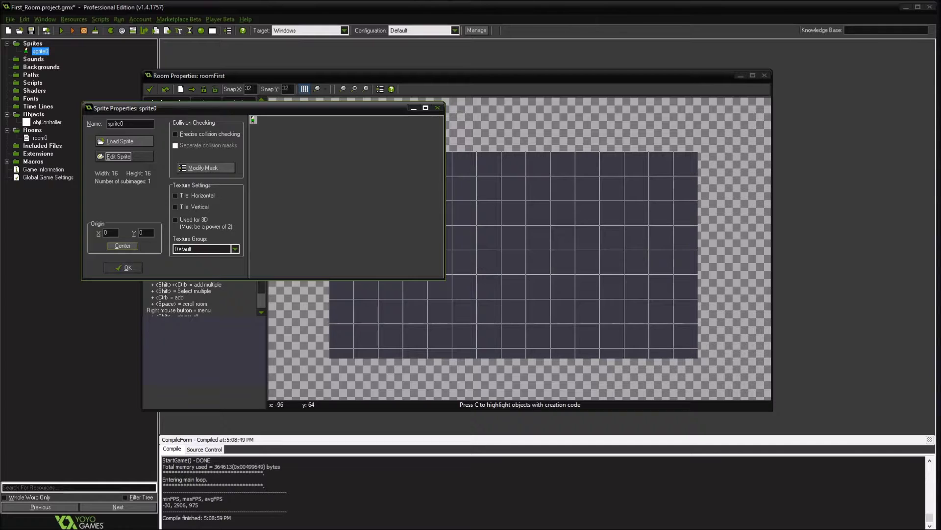
Center the sprite's origin and close its properties.
{"action": "left_click", "coordinate": [123, 246]}
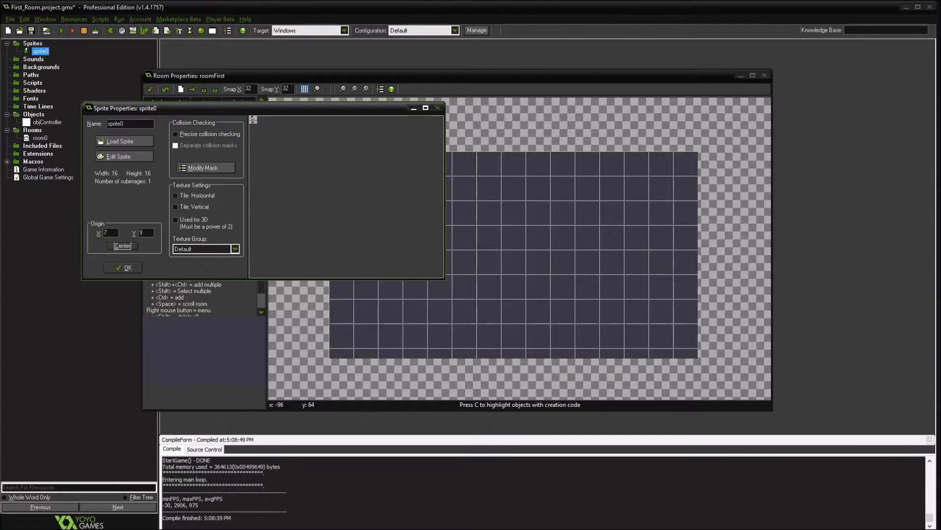
{"action": "left_click_drag", "start_coordinate": [253, 120], "coordinate": [247, 114]}
{"action": "double_click", "coordinate": [247, 112]}
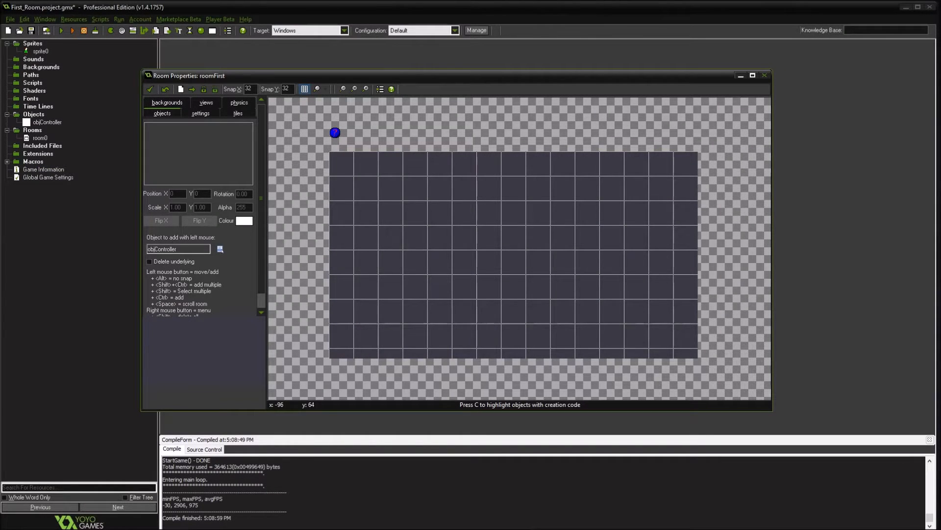
Rename the character sprite sprBoy, center its origin and close its properties.
{"action": "double_click", "coordinate": [40, 52]}
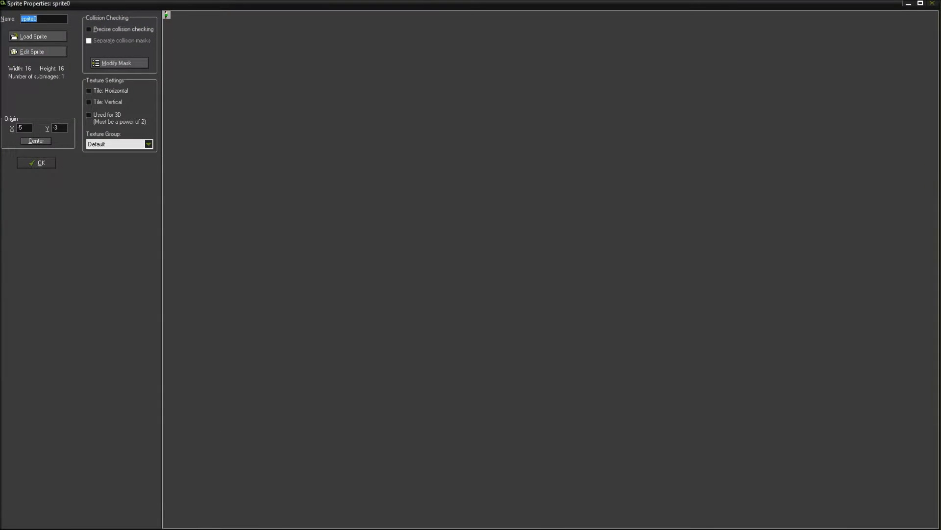
{"action": "double_click", "coordinate": [46, 3]}
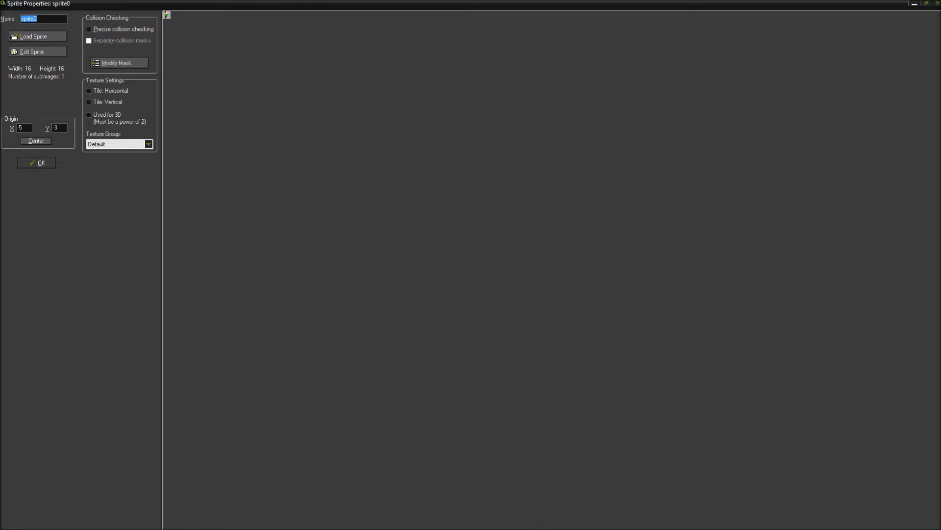
{"action": "left_click_drag", "start_coordinate": [306, 4], "coordinate": [603, 243]}
{"action": "left_click_drag", "start_coordinate": [406, 244], "coordinate": [227, 117]}
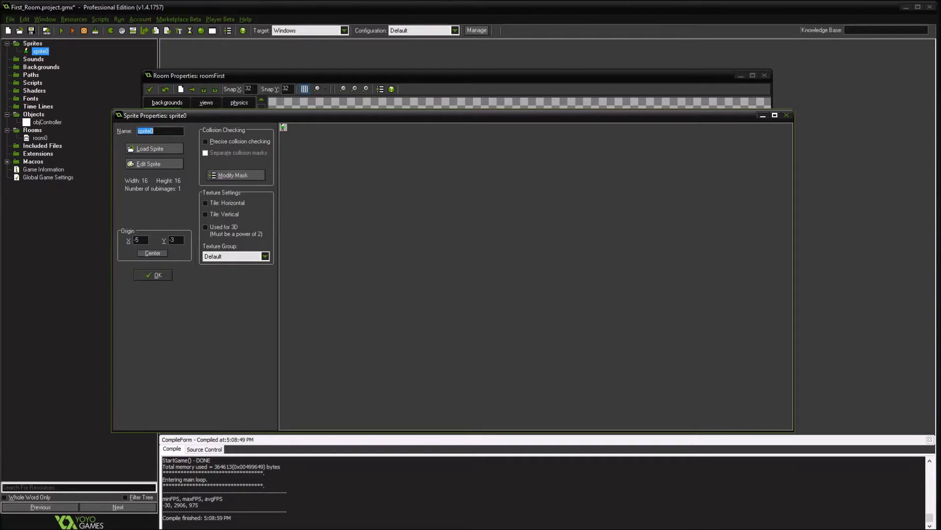
{"action": "type", "text": "sprBoy"}
{"action": "left_click", "coordinate": [152, 253]}
{"action": "left_click", "coordinate": [152, 275]}
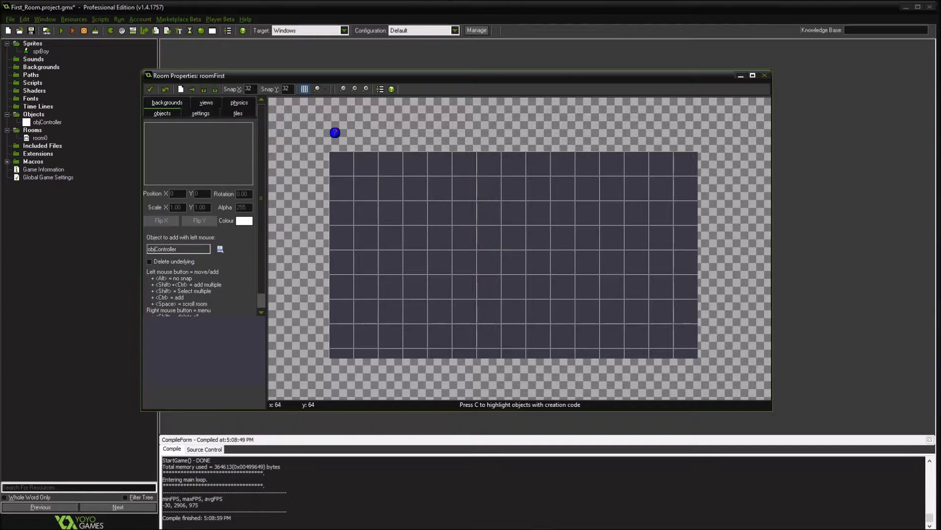
Create an object named objBoy that uses the sprBoy sprite.
{"action": "left_click", "coordinate": [220, 249]}
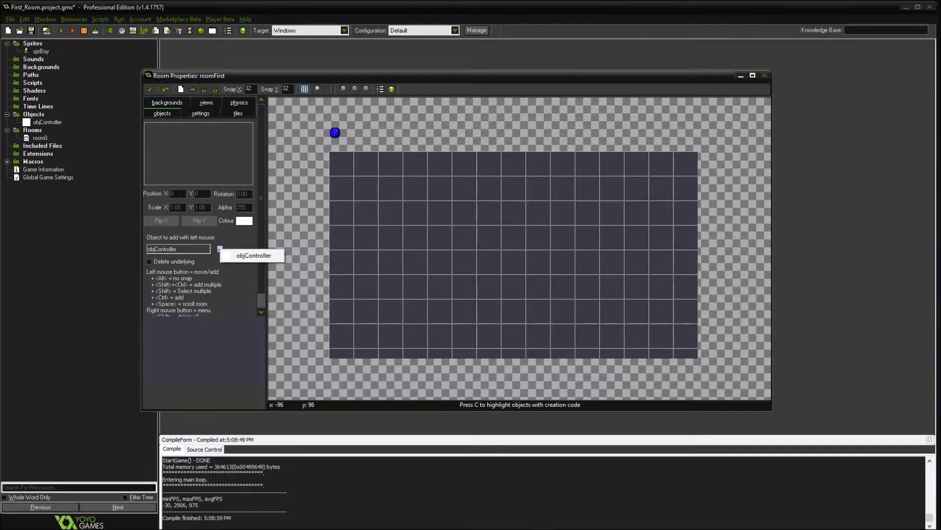
{"action": "right_click", "coordinate": [34, 114]}
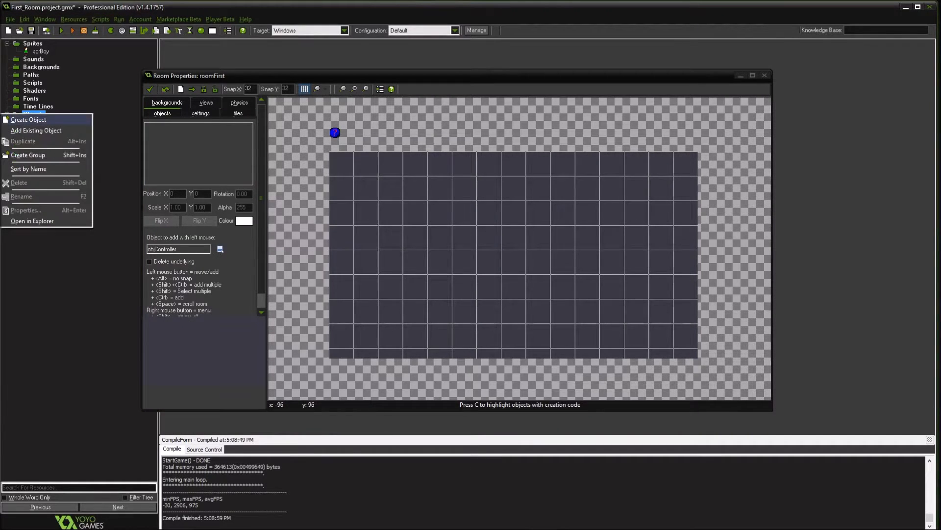
{"action": "left_click", "coordinate": [28, 120]}
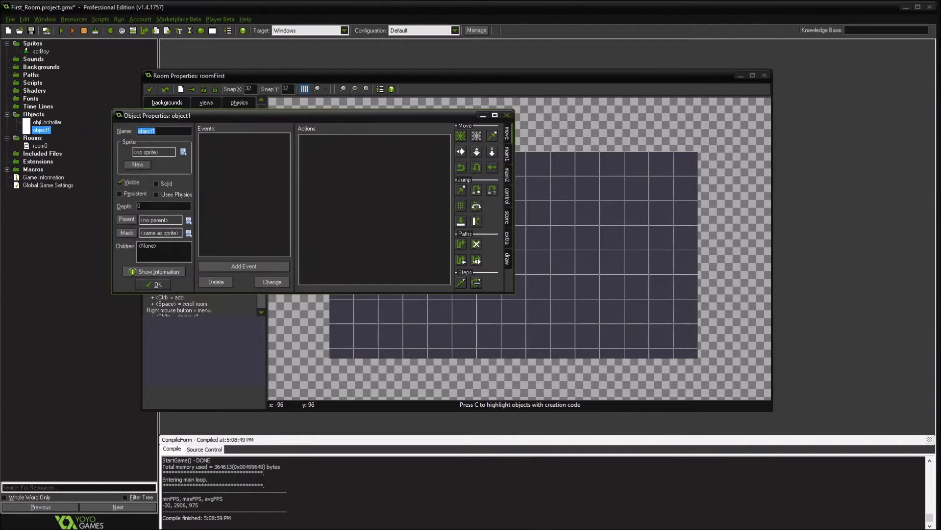
{"action": "left_click", "coordinate": [183, 152]}
{"action": "left_click", "coordinate": [208, 168]}
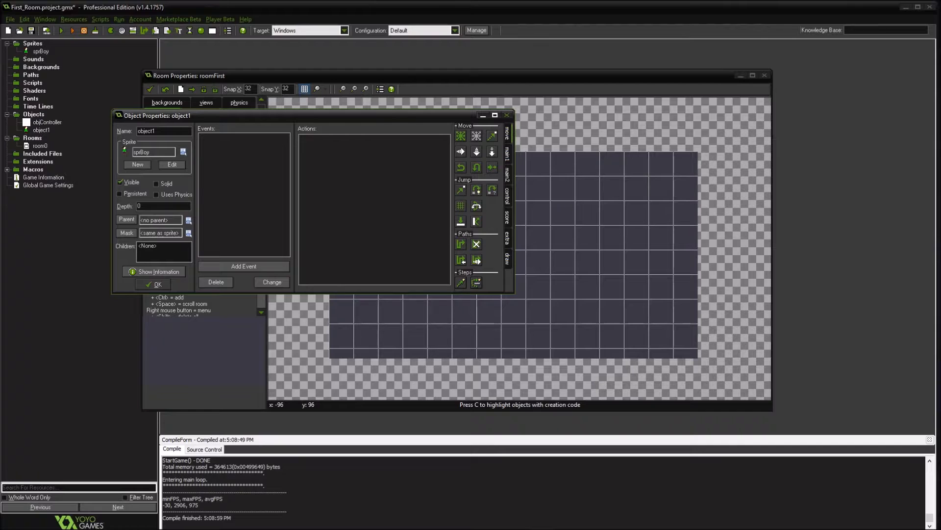
{"action": "left_click_drag", "start_coordinate": [157, 131], "coordinate": [136, 131]}
{"action": "type", "text": "objBoy"}
{"action": "left_click", "coordinate": [155, 284]}
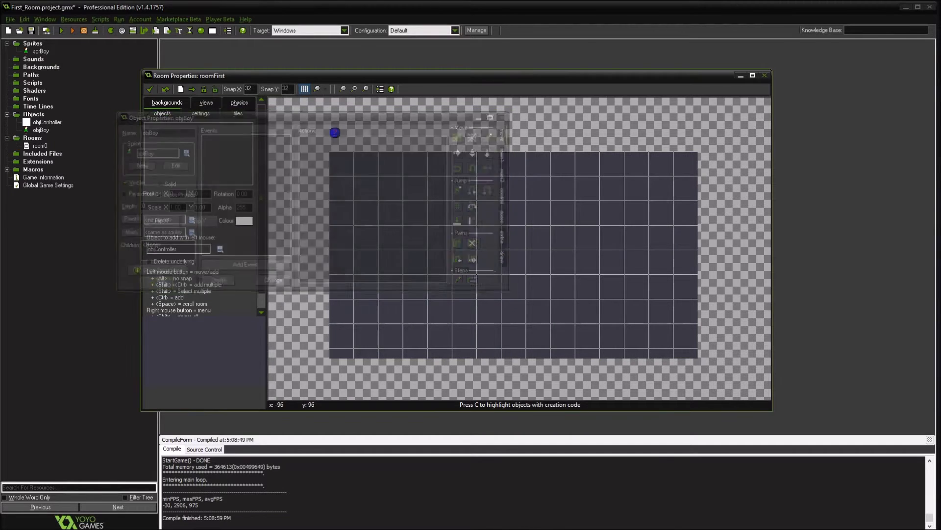
Place an objBoy instance in roomFirst at X 192, Y 96, then test-run the game and close its window.
{"action": "left_click", "coordinate": [220, 248]}
{"action": "left_click", "coordinate": [248, 269]}
{"action": "left_click", "coordinate": [475, 225]}
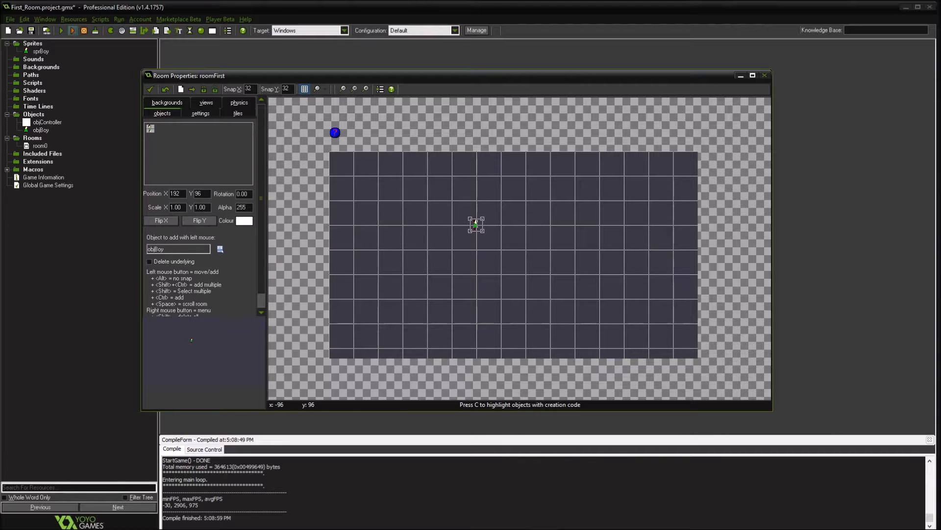
{"action": "left_click", "coordinate": [62, 31]}
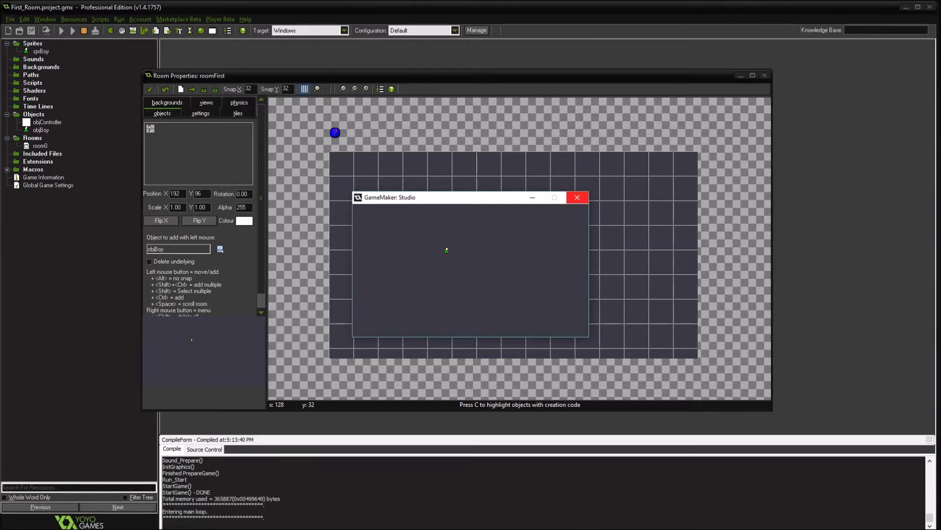
{"action": "left_click", "coordinate": [577, 198]}
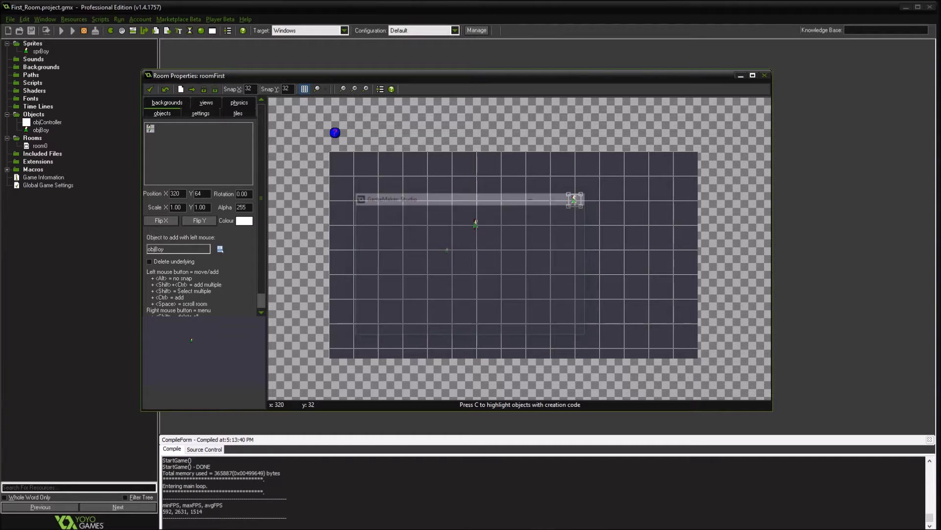
Move the stray second objBoy instance to X 288, Y 96 and delete it from the room.
{"action": "left_click", "coordinate": [550, 224]}
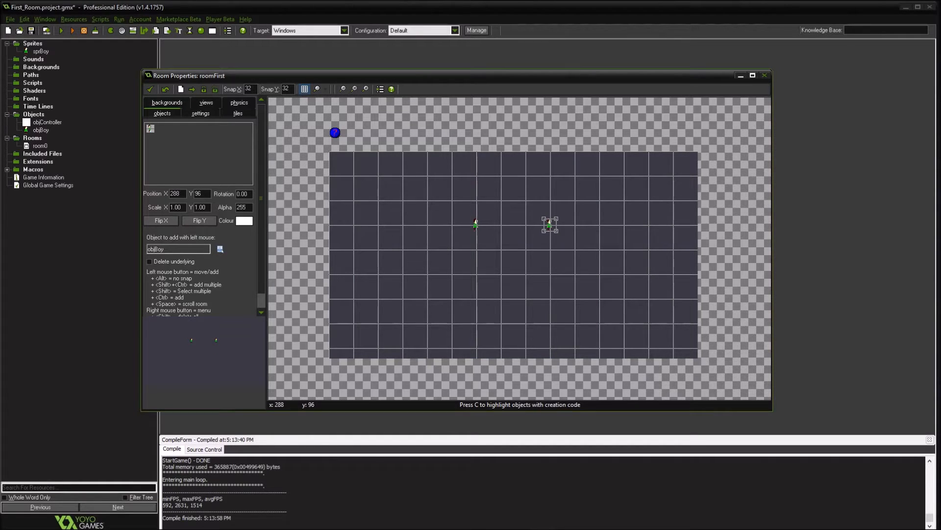
{"action": "scroll", "coordinate": [550, 223], "scroll_direction": "up", "scroll_amount": 1}
{"action": "right_click", "coordinate": [550, 223]}
{"action": "left_click", "coordinate": [571, 232]}
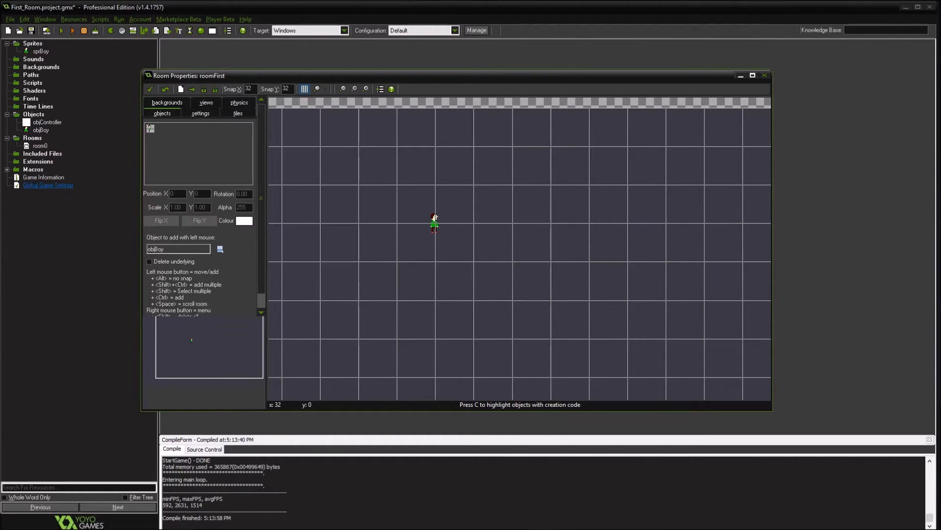
Enable starting in fullscreen mode in the Windows graphics settings, then test-run the game and end it.
{"action": "double_click", "coordinate": [48, 185]}
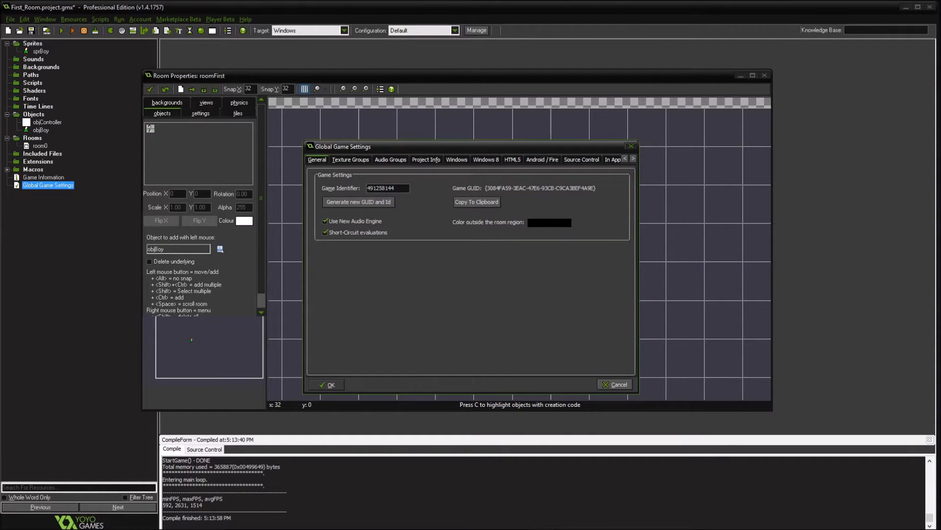
{"action": "left_click", "coordinate": [457, 159]}
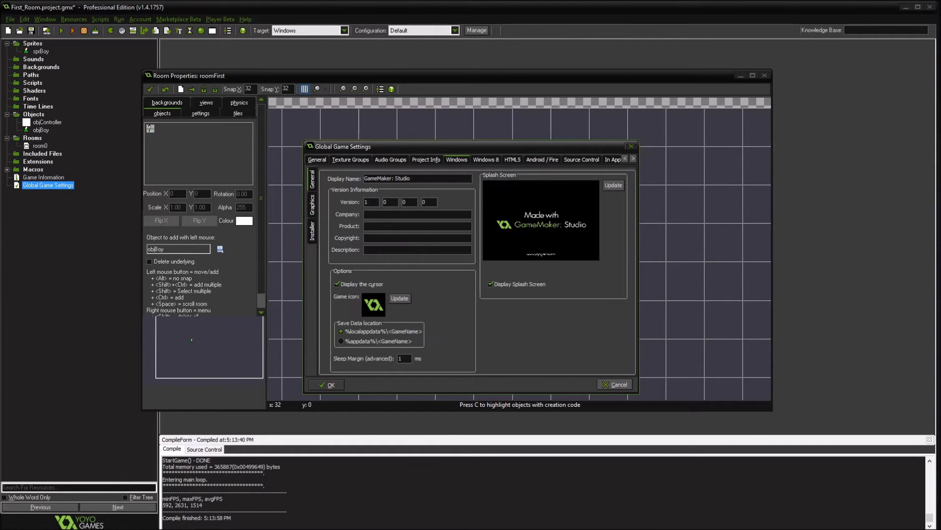
{"action": "left_click", "coordinate": [312, 205]}
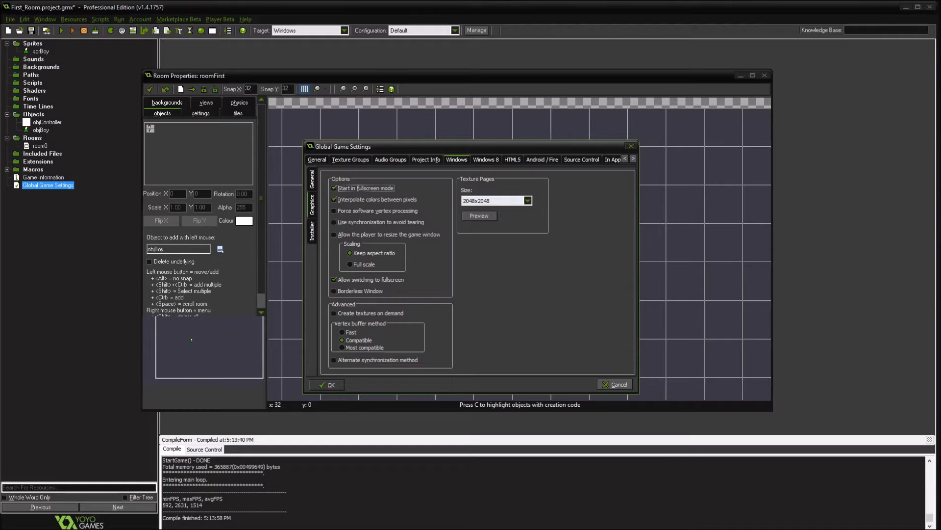
{"action": "left_click", "coordinate": [327, 385]}
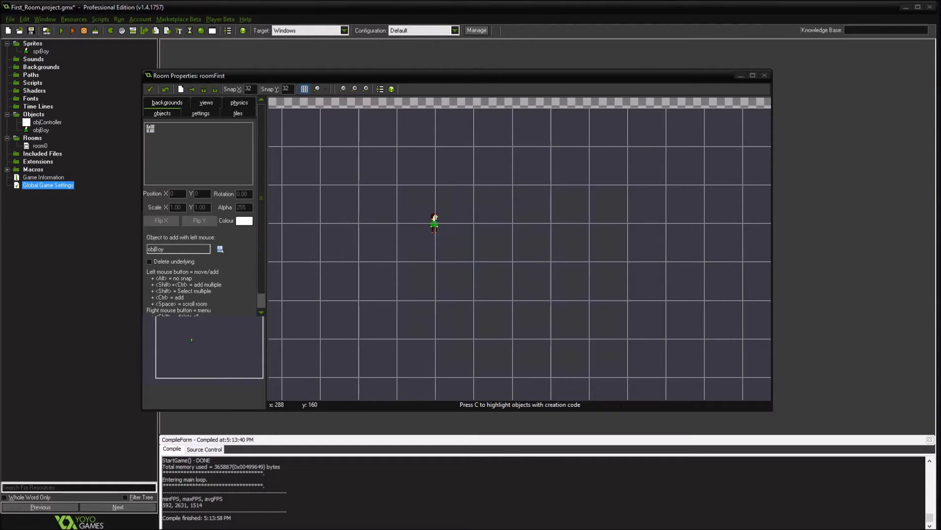
{"action": "key", "text": "F5"}
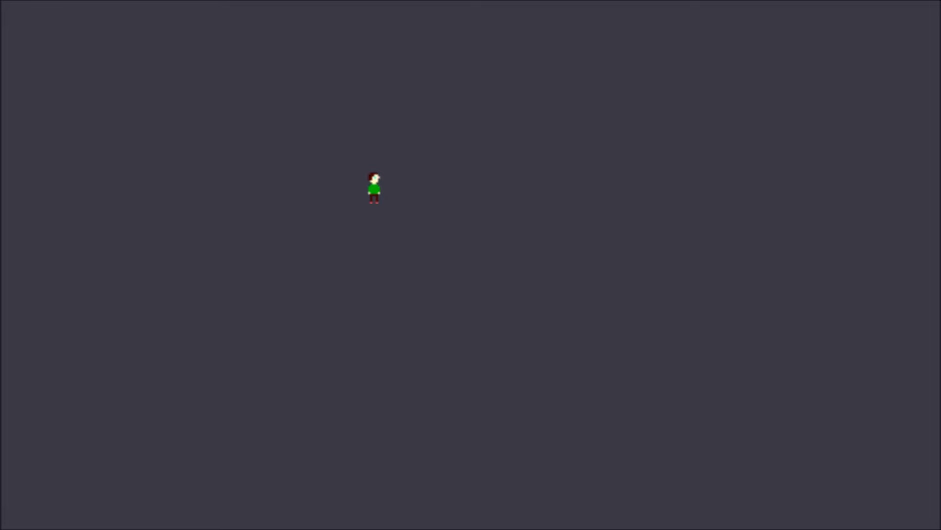
{"action": "key", "text": "Escape"}
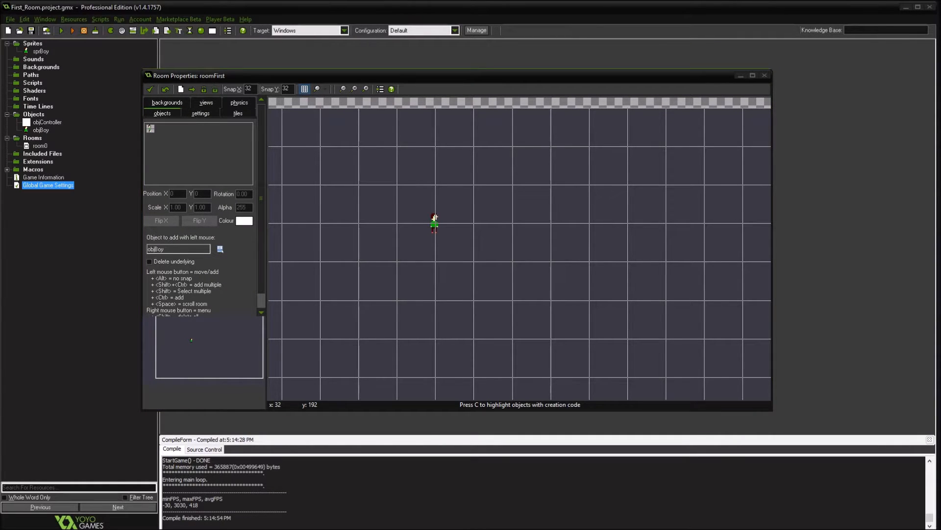
Turn off color interpolation between pixels in the Windows graphics settings and run the game again.
{"action": "double_click", "coordinate": [48, 185]}
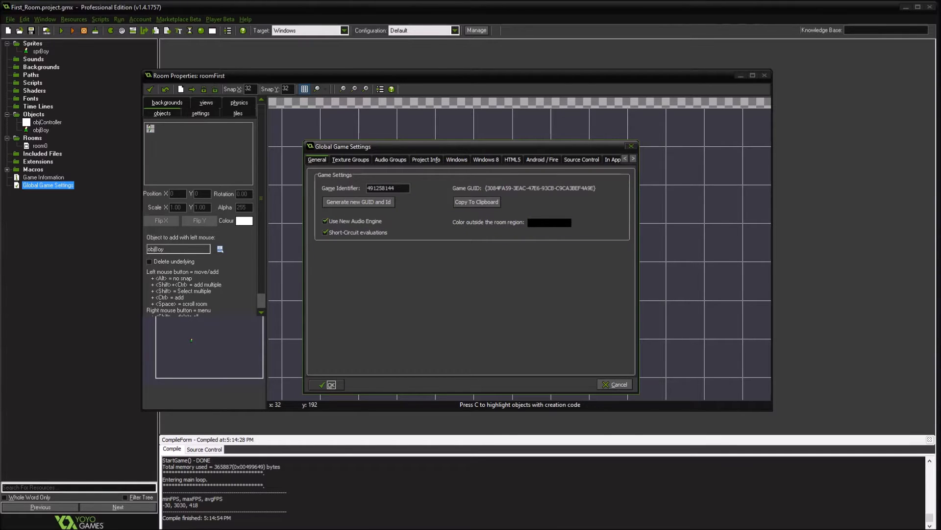
{"action": "left_click", "coordinate": [457, 160]}
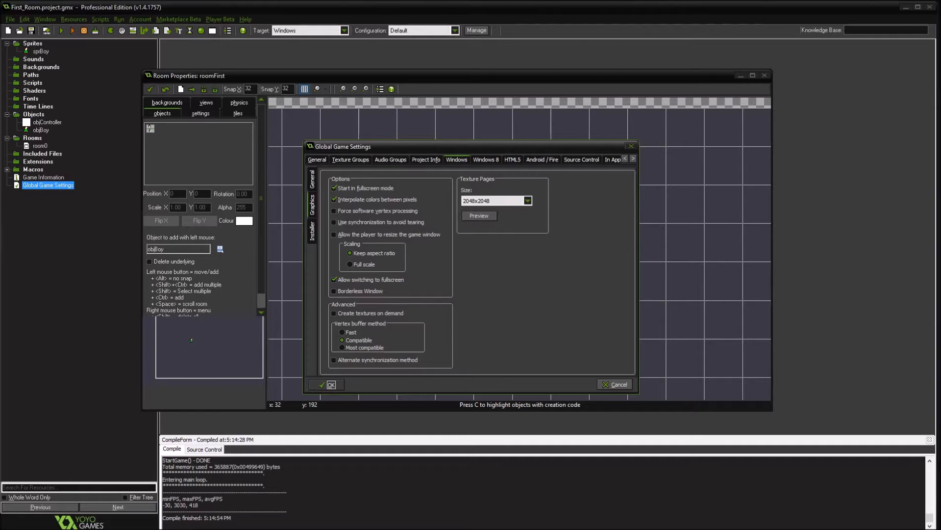
{"action": "left_click", "coordinate": [335, 200]}
{"action": "left_click", "coordinate": [327, 385]}
{"action": "left_click", "coordinate": [61, 31]}
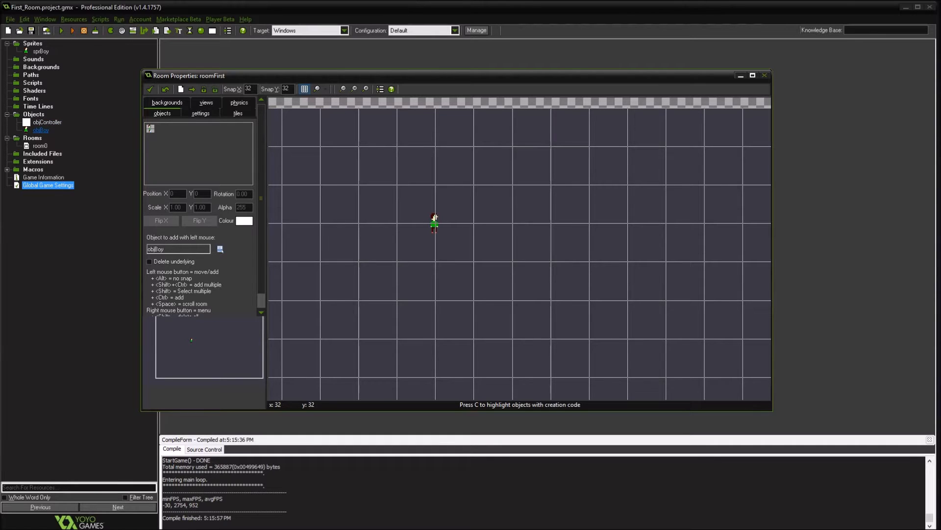
Add a regular Step event to objBoy.
{"action": "double_click", "coordinate": [40, 130]}
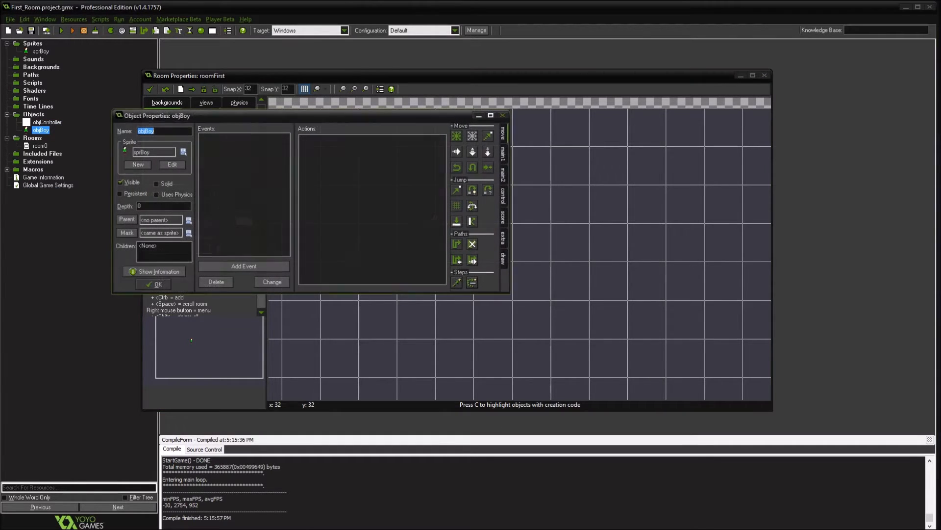
{"action": "left_click", "coordinate": [491, 115]}
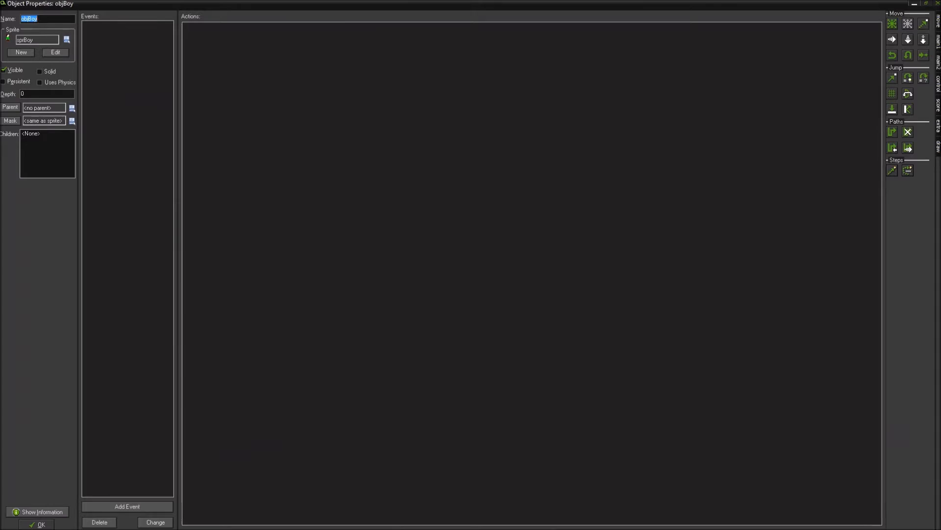
{"action": "left_click", "coordinate": [927, 3]}
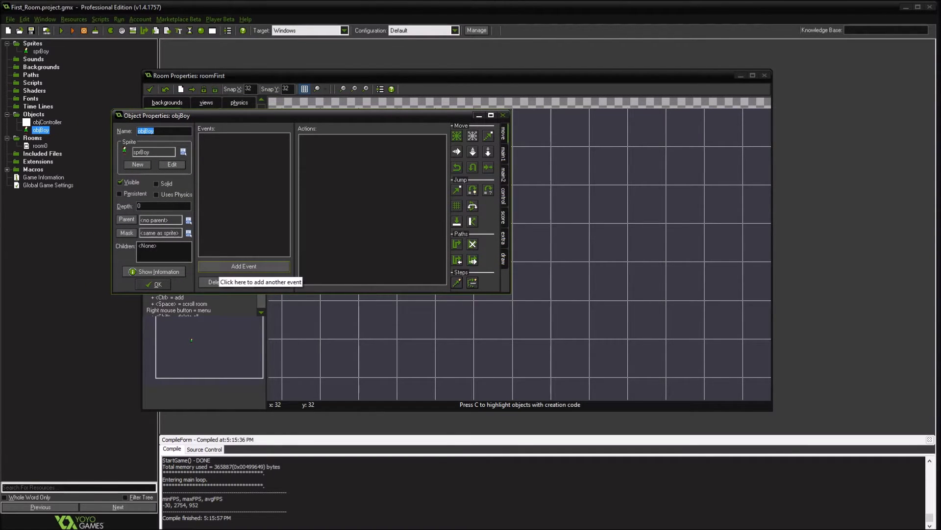
{"action": "left_click", "coordinate": [219, 268]}
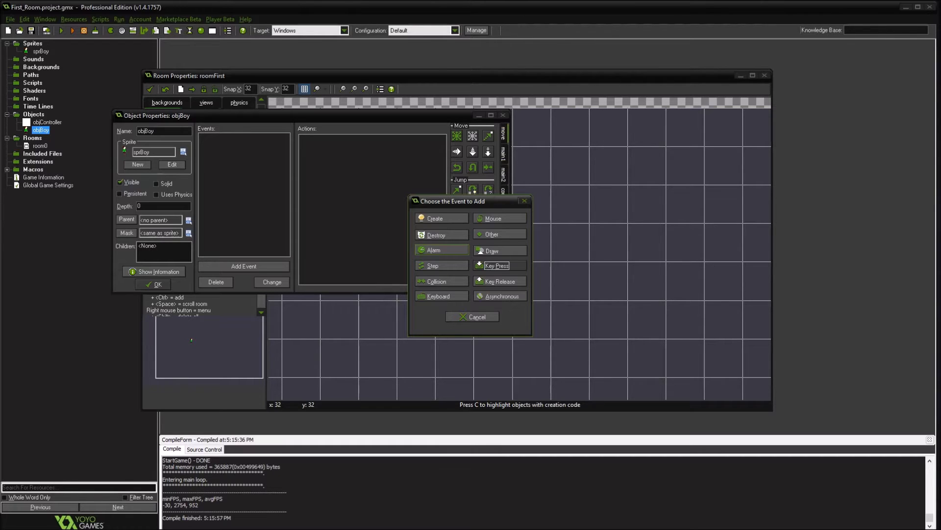
{"action": "left_click", "coordinate": [446, 265]}
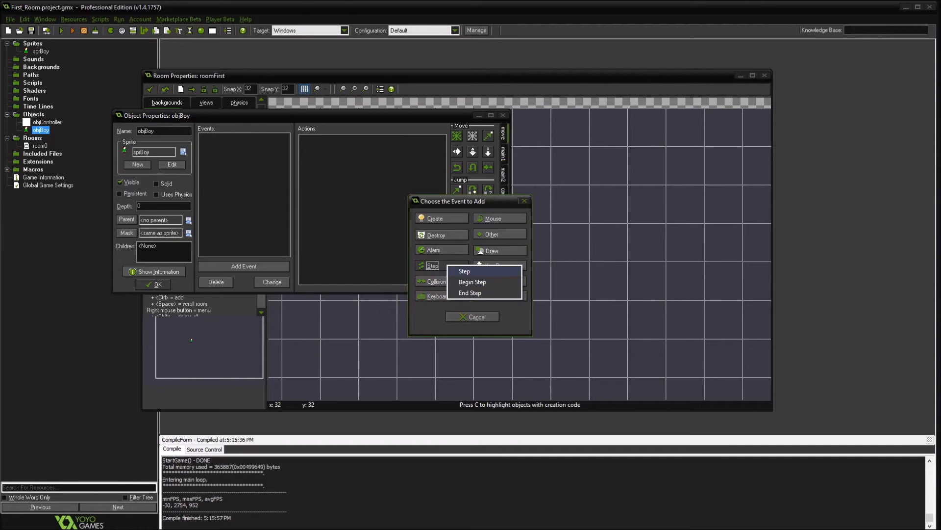
{"action": "left_click", "coordinate": [468, 271]}
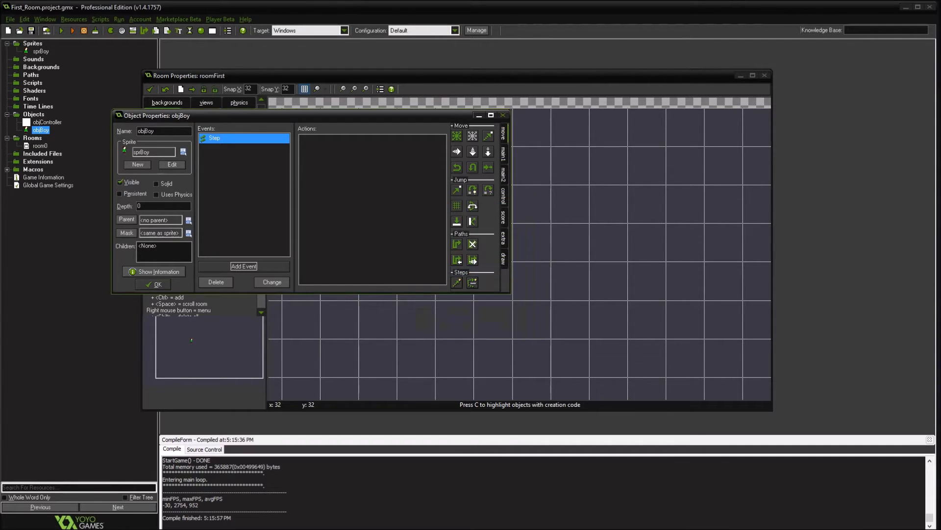
Add an Execute Code action to objBoy's Step event and head its code with the comment "///Movement".
{"action": "left_click", "coordinate": [503, 196]}
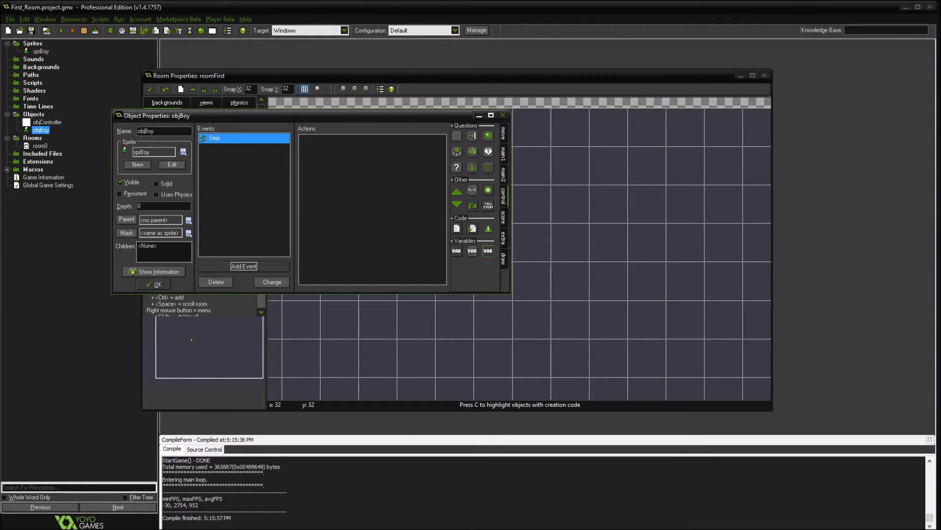
{"action": "left_click_drag", "start_coordinate": [457, 229], "coordinate": [373, 196]}
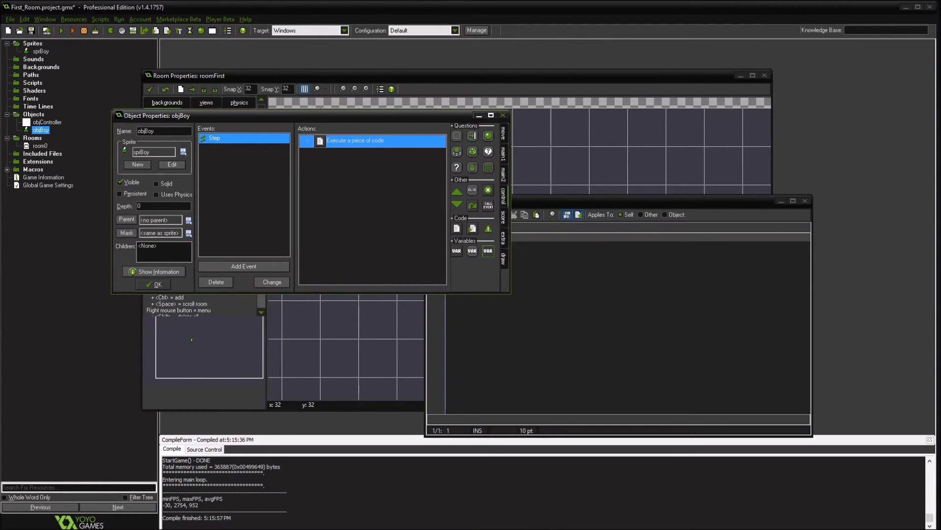
{"action": "type", "text": "//"}
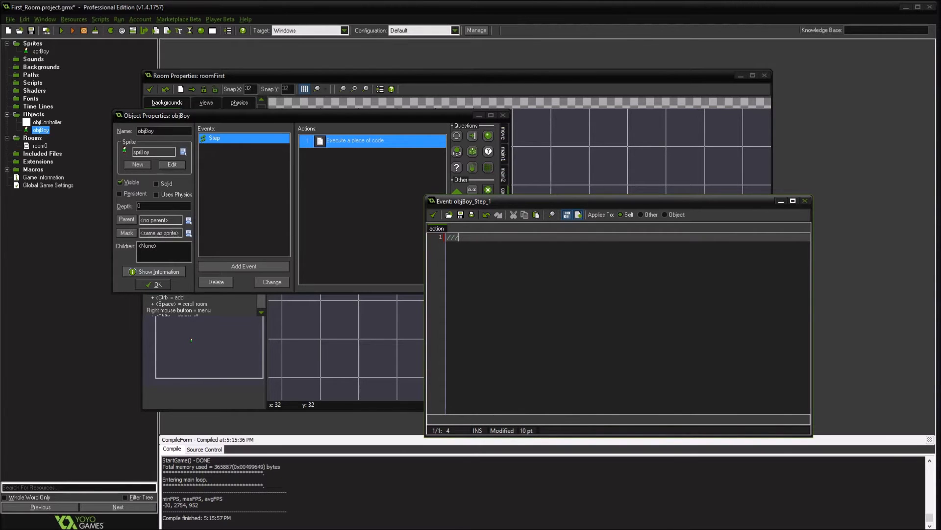
{"action": "type", "text": "/Movement"}
{"action": "key", "text": "Return"}
{"action": "key", "text": "Return"}
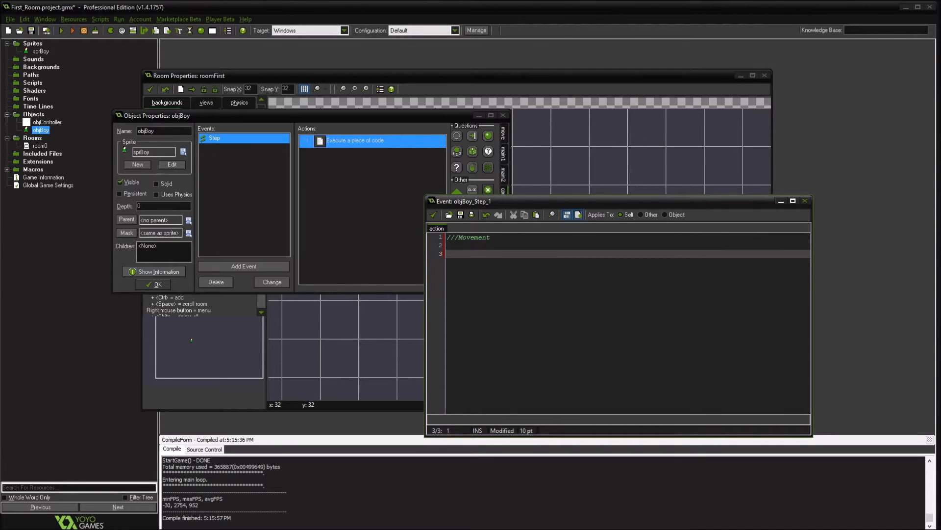
{"action": "type", "text": "if"}
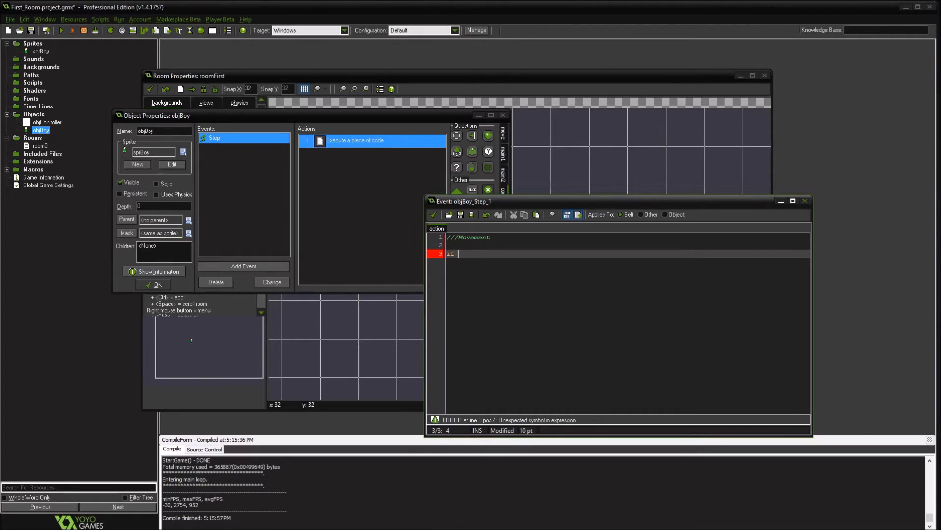
{"action": "key", "text": "BackSpace"}
{"action": "key", "text": "BackSpace"}
{"action": "key", "text": "BackSpace"}
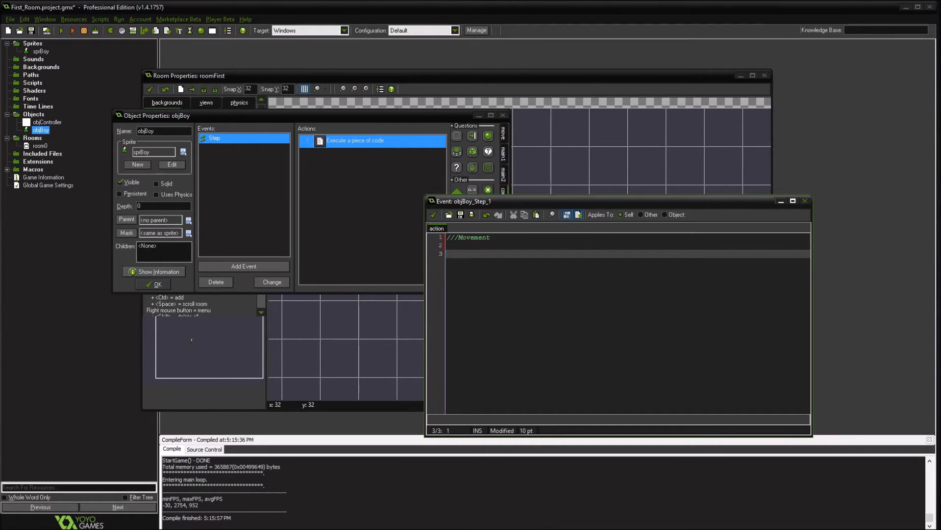
Begin an if statement on line 3 that calls the keyboard_check_pressed function.
{"action": "type", "text": "i"}
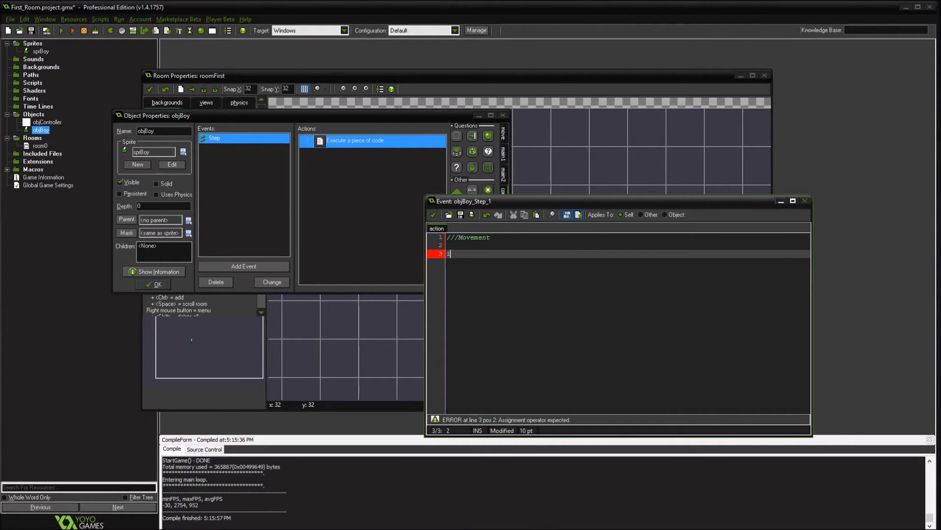
{"action": "type", "text": "f xeypress"}
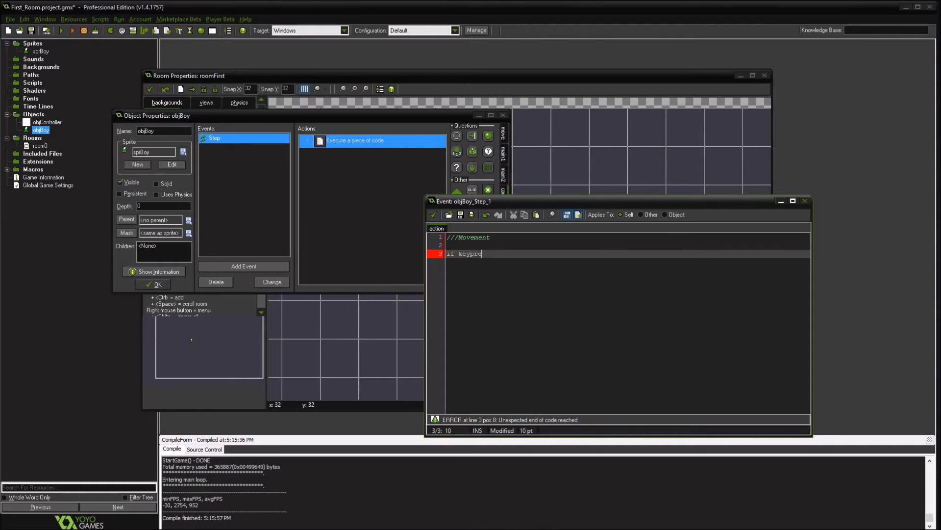
{"action": "key", "text": "BackSpace"}
{"action": "key", "text": "BackSpace"}
{"action": "key", "text": "BackSpace"}
{"action": "key", "text": "BackSpace"}
{"action": "key", "text": "BackSpace"}
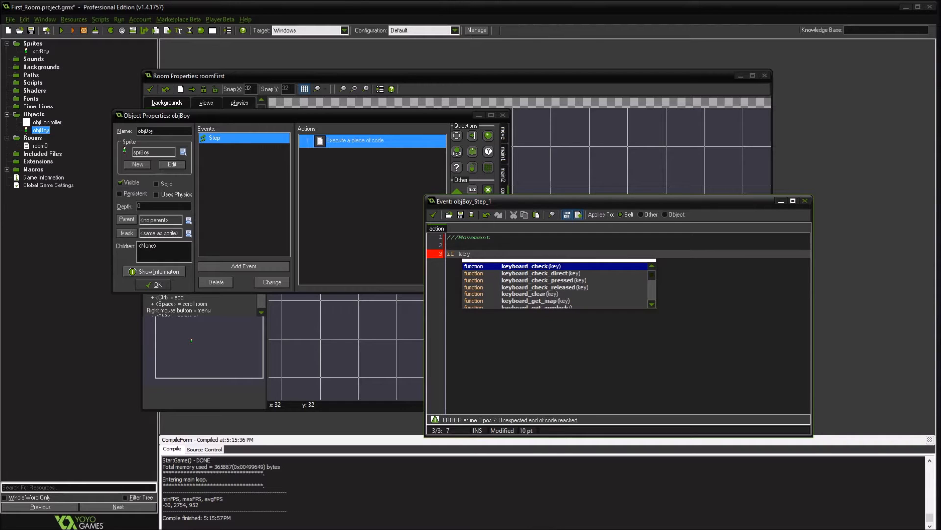
{"action": "left_click", "coordinate": [651, 304]}
{"action": "left_click", "coordinate": [651, 304]}
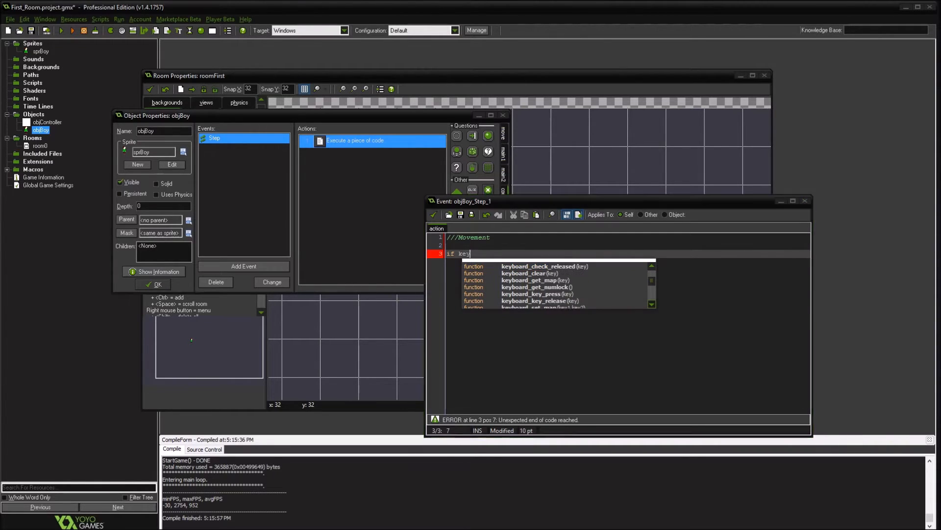
{"action": "left_click_drag", "start_coordinate": [652, 293], "coordinate": [652, 281]}
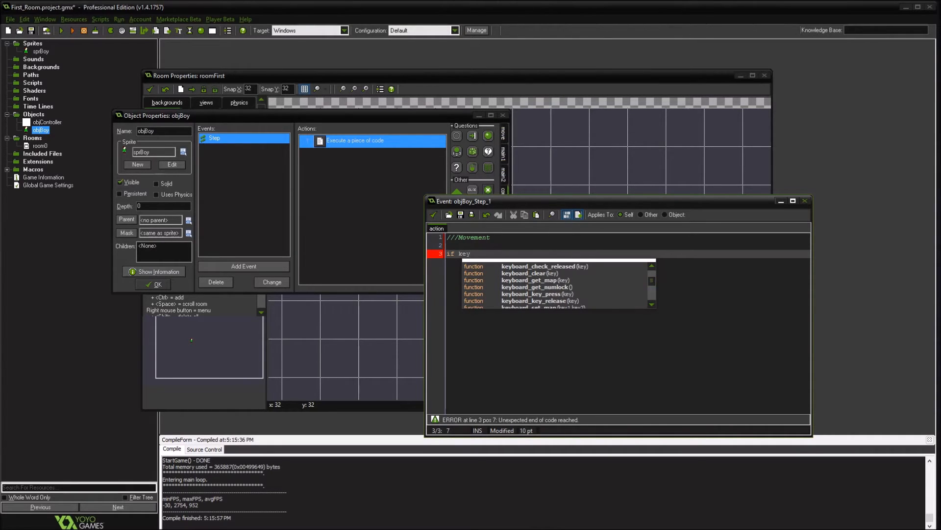
{"action": "left_click", "coordinate": [652, 266]}
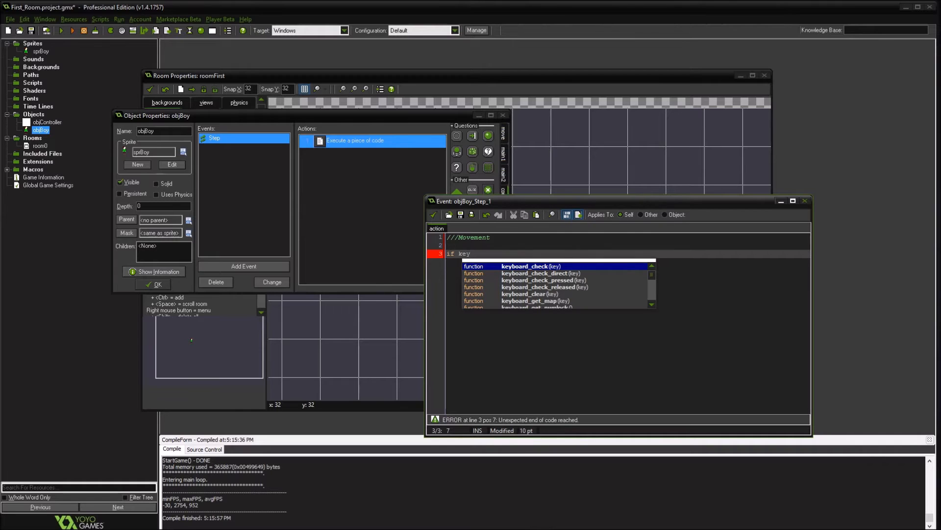
{"action": "key", "text": "Down"}
{"action": "key", "text": "Down"}
{"action": "key", "text": "Return"}
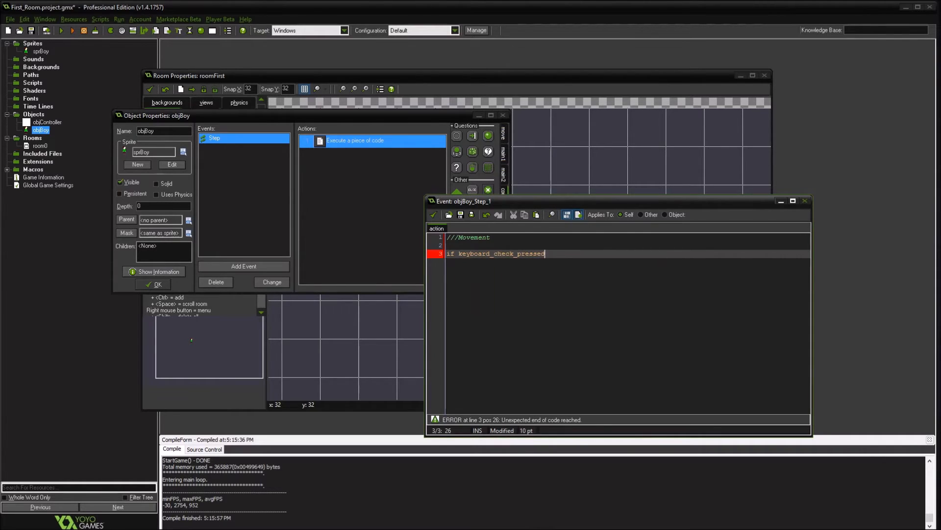
Open a parenthesis before keyboard_check_pressed and give the function vk_right as its key argument.
{"action": "key", "text": "Home"}
{"action": "type", "text": "("}
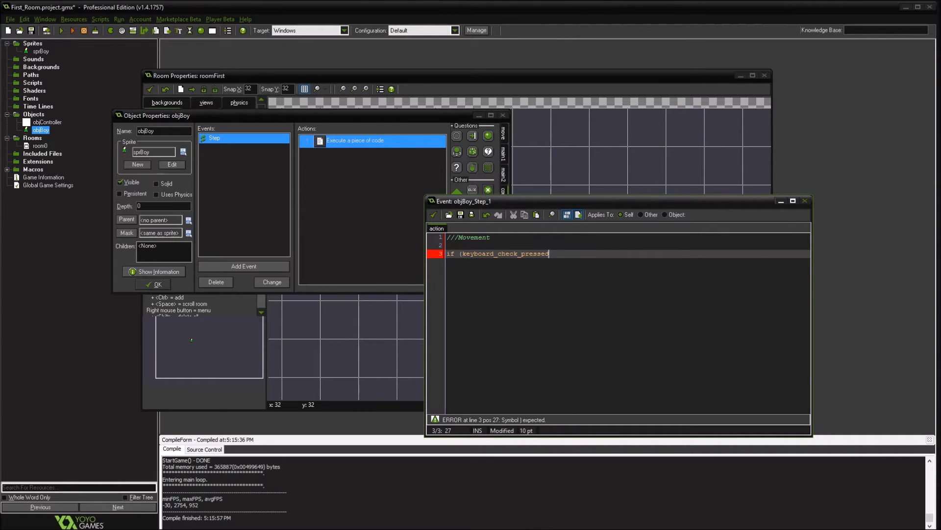
{"action": "type", "text": "(vk"}
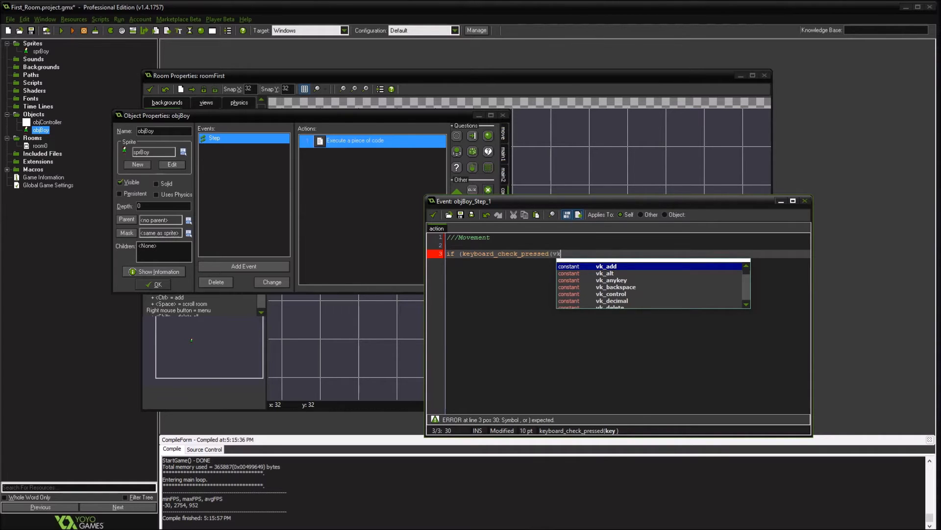
{"action": "scroll", "coordinate": [652, 286], "scroll_direction": "down", "scroll_amount": 13}
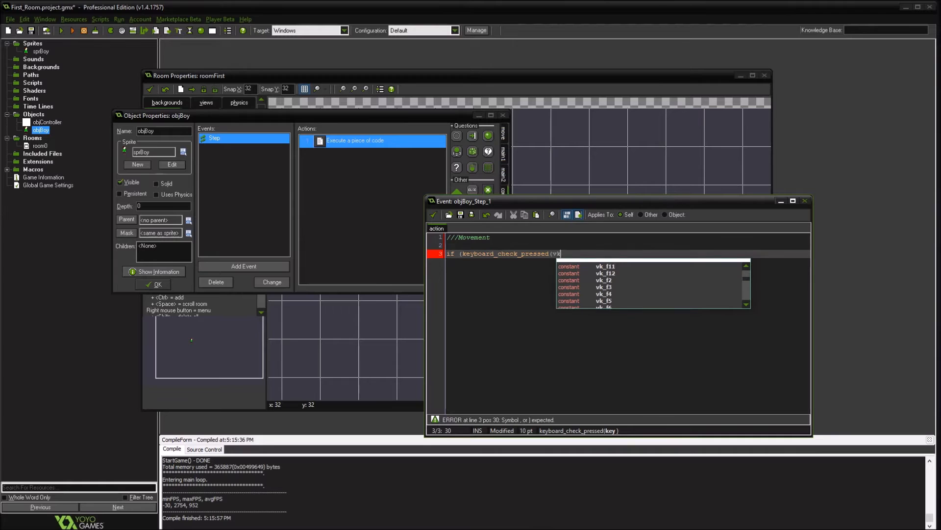
{"action": "scroll", "coordinate": [652, 286], "scroll_direction": "up", "scroll_amount": 5}
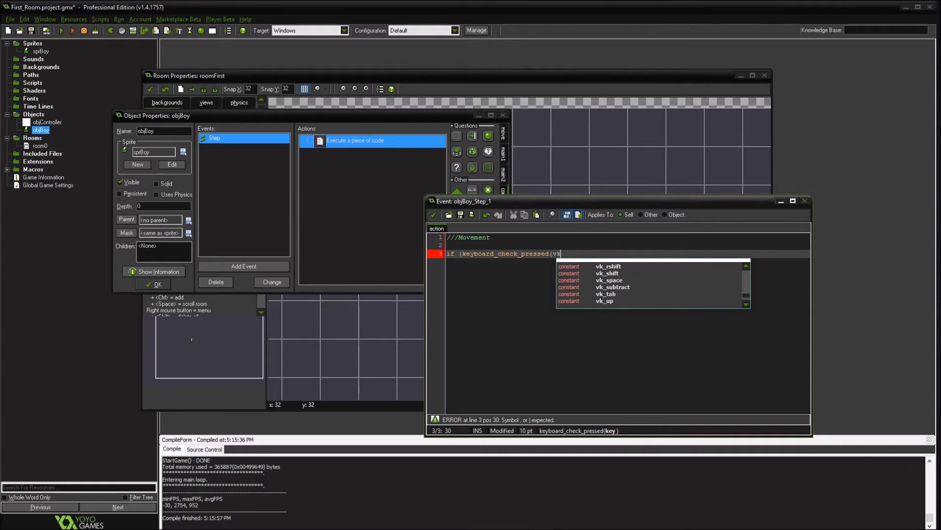
{"action": "scroll", "coordinate": [652, 286], "scroll_direction": "up", "scroll_amount": 8}
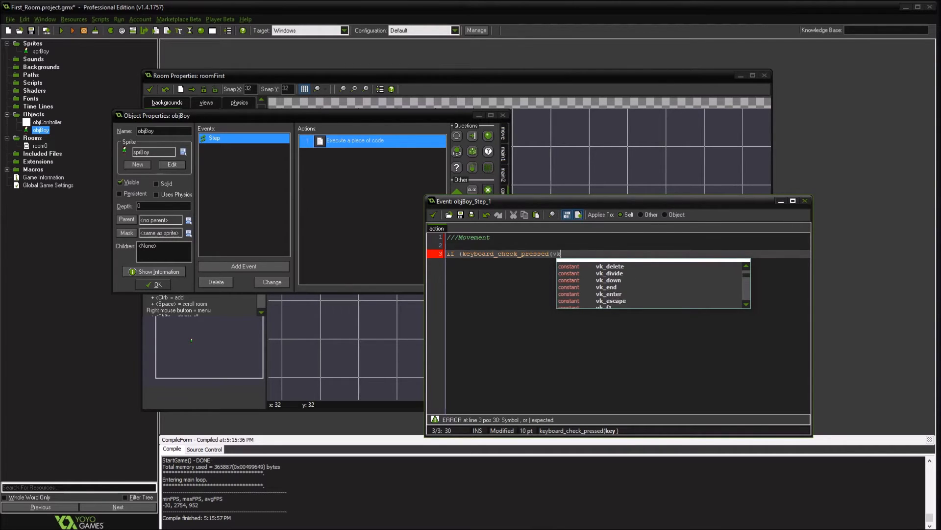
{"action": "scroll", "coordinate": [652, 287], "scroll_direction": "down", "scroll_amount": 3}
{"action": "type", "text": "_r"}
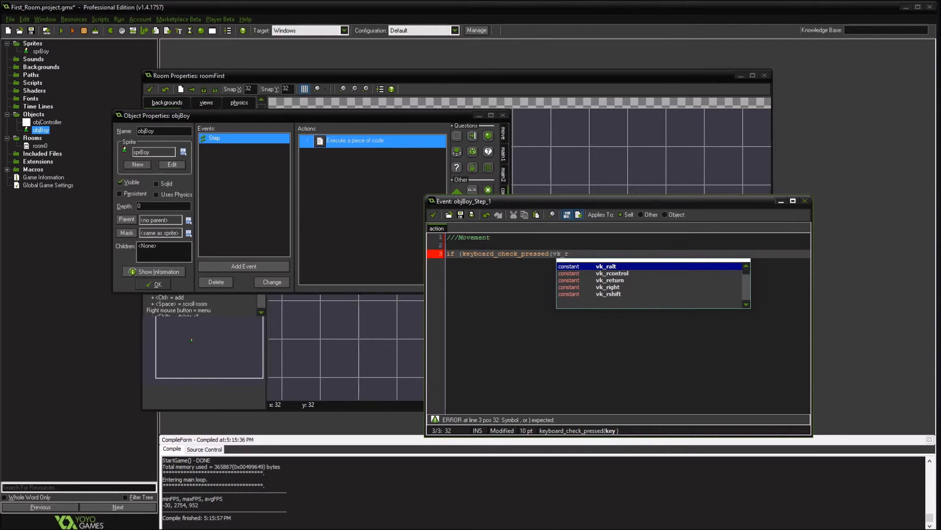
{"action": "key", "text": "Down"}
{"action": "key", "text": "Down"}
{"action": "key", "text": "Down"}
{"action": "key", "text": "Return"}
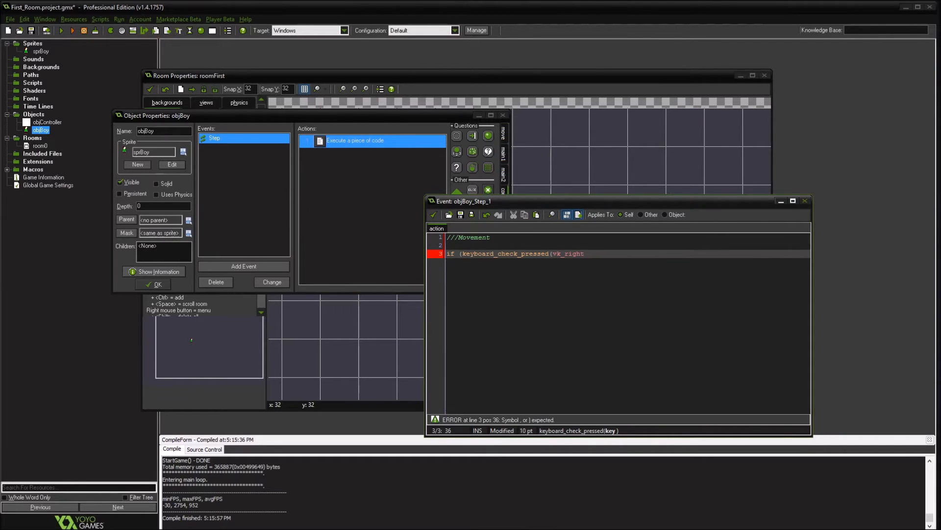
Extend the condition with "or keyboard_check_pressed(ord('D'))" and close its outer parenthesis.
{"action": "type", "text": ")  or ke"}
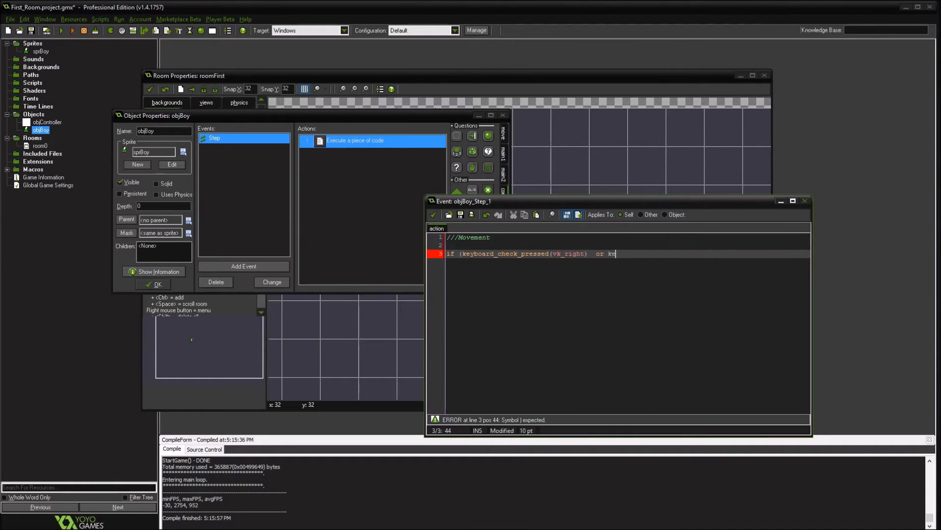
{"action": "type", "text": "yboard_"}
{"action": "key", "text": "Down"}
{"action": "key", "text": "Down"}
{"action": "key", "text": "Return"}
{"action": "type", "text": "(ord"}
{"action": "key", "text": "BackSpace"}
{"action": "type", "text": "d_check_pressed(d"}
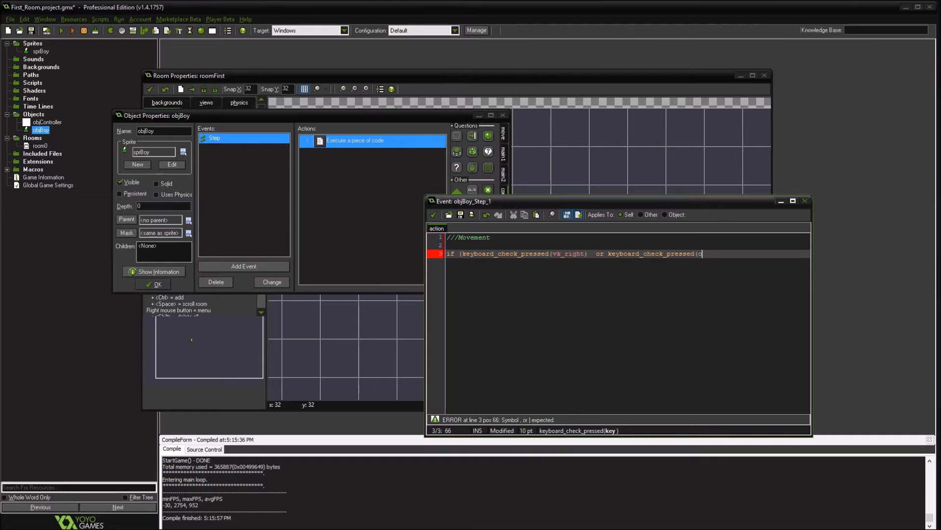
{"action": "type", "text": "("}
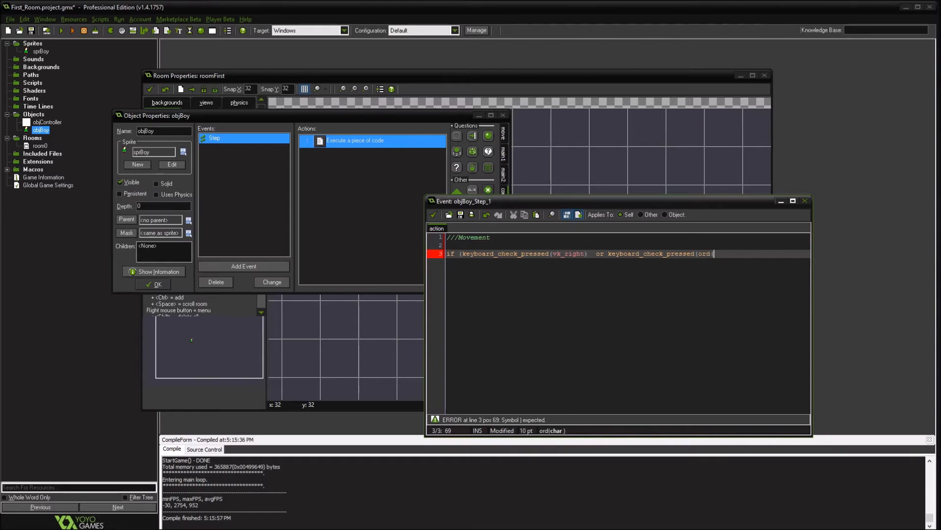
{"action": "type", "text": "'D')))"}
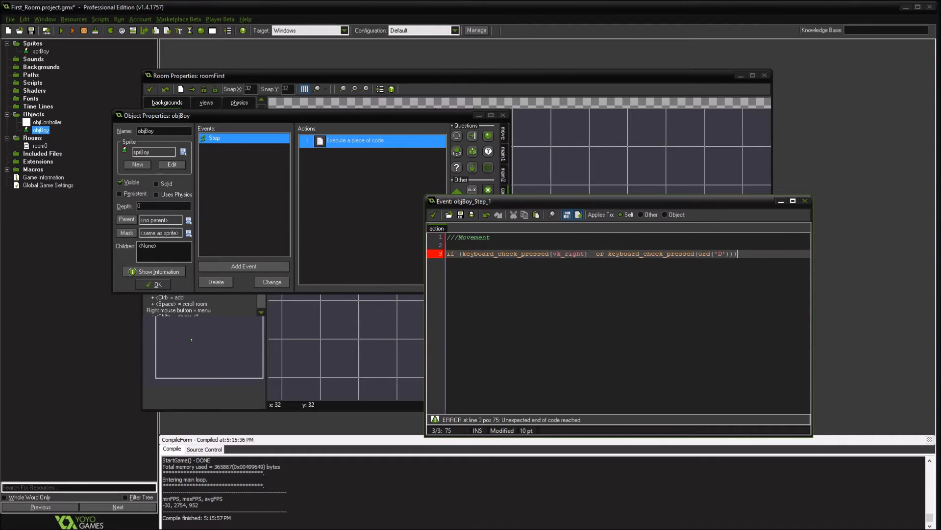
Add a pair of curly braces below the if condition with an indented empty line between them.
{"action": "left_click", "coordinate": [706, 254]}
{"action": "key", "text": "Right"}
{"action": "key", "text": "Right"}
{"action": "key", "text": "End"}
{"action": "key", "text": "Return"}
{"action": "type", "text": "{"}
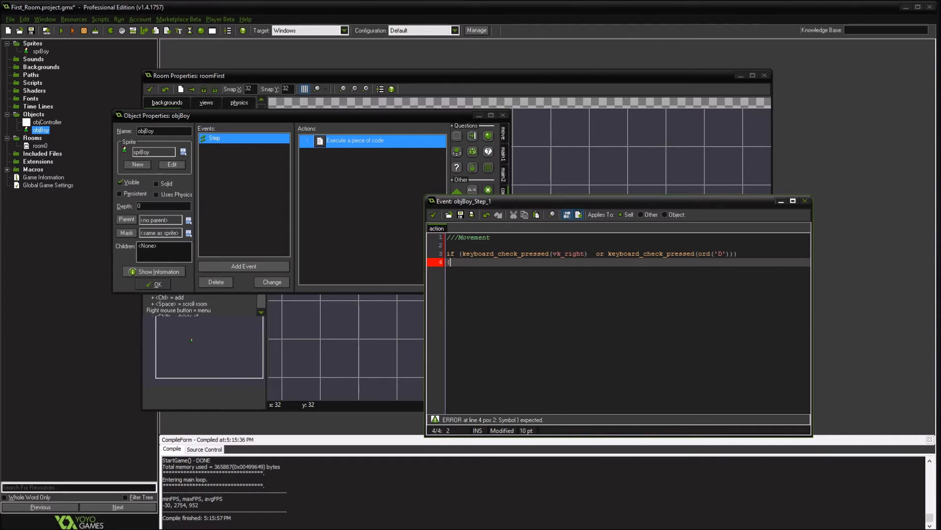
{"action": "key", "text": "Return"}
{"action": "key", "text": "Return"}
{"action": "type", "text": "}"}
{"action": "key", "text": "Up"}
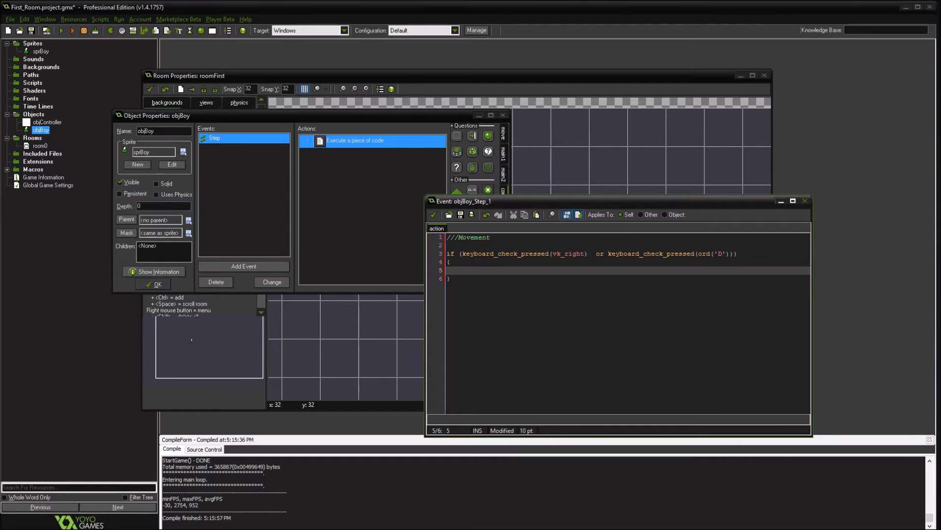
Write the statement "x+=1;" inside the if block.
{"action": "type", "text": "x"}
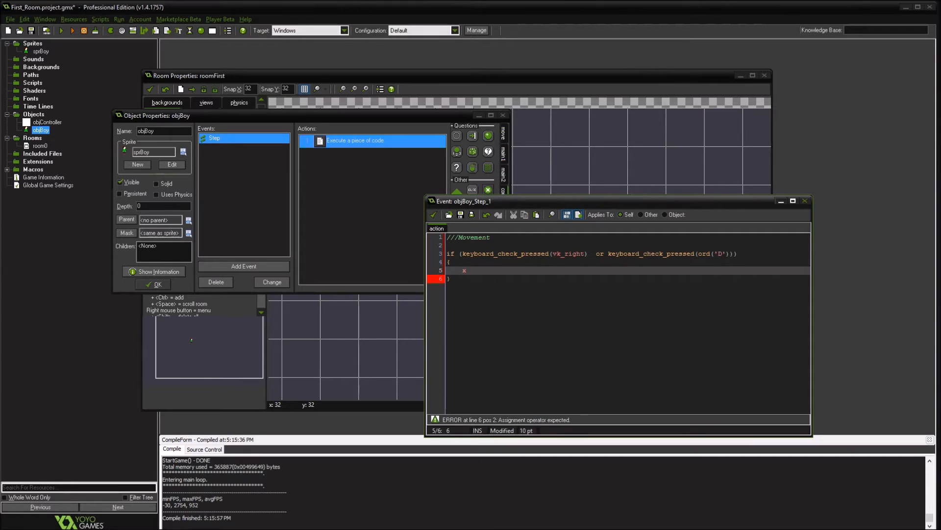
{"action": "key", "text": "BackSpace"}
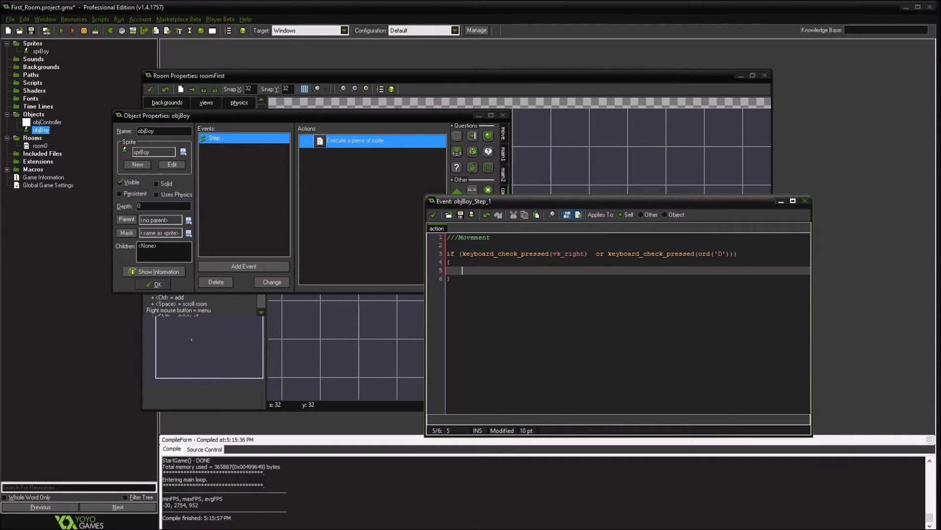
{"action": "type", "text": "x="}
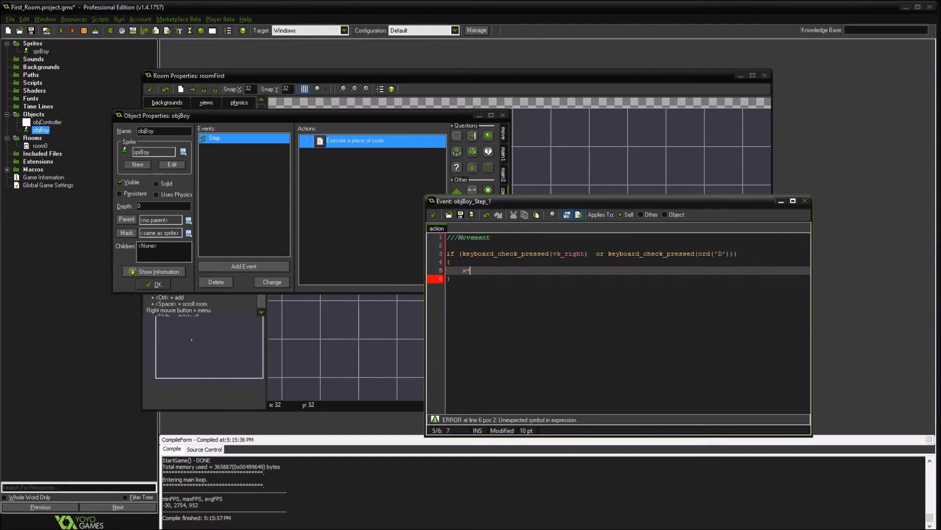
{"action": "key", "text": "BackSpace"}
{"action": "type", "text": "+"}
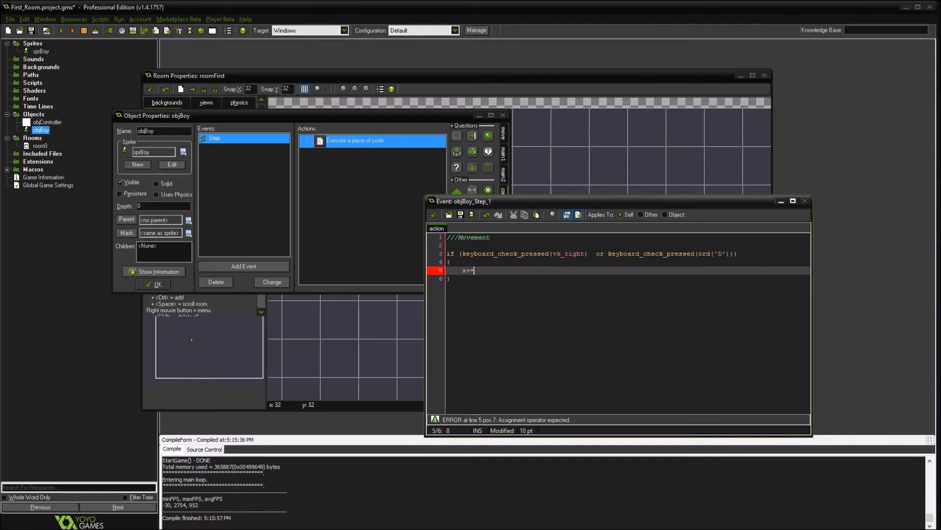
{"action": "type", "text": "1;"}
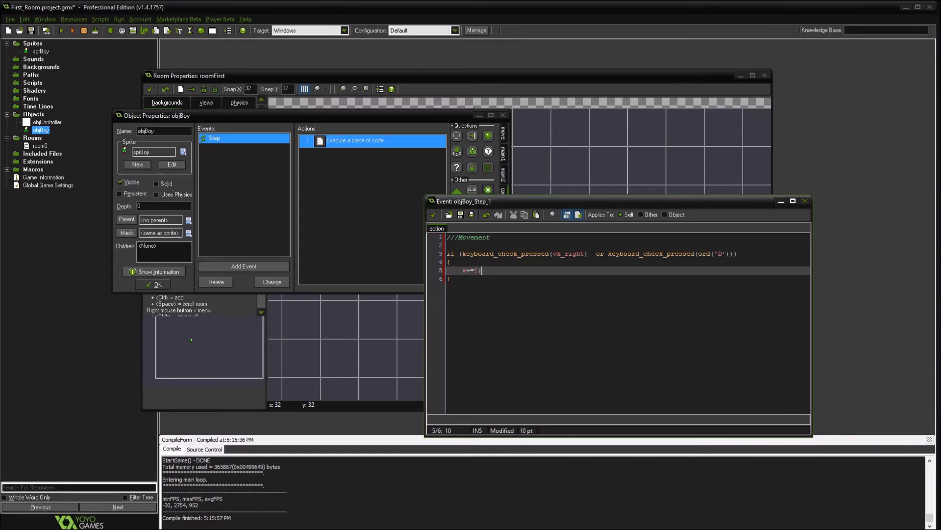
Change the x increment in the if block to 2.
{"action": "key", "text": "Left"}
{"action": "key", "text": "shift+Left"}
{"action": "type", "text": "2"}
{"action": "key", "text": "Right"}
{"action": "key", "text": "Right"}
{"action": "key", "text": "Up"}
Add an "else if" after the closing brace and reuse a copy of the line 3 condition for it.
{"action": "left_click", "coordinate": [449, 278]}
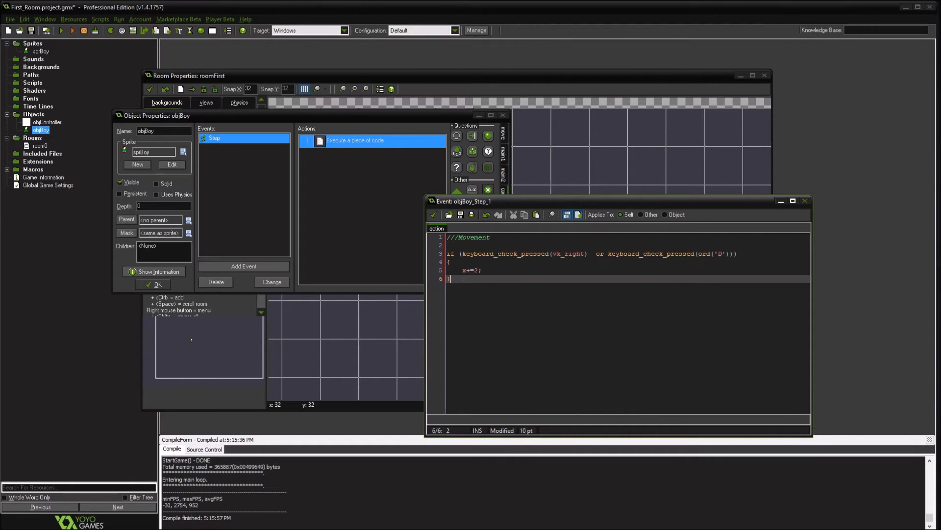
{"action": "key", "text": "Return"}
{"action": "type", "text": "else "}
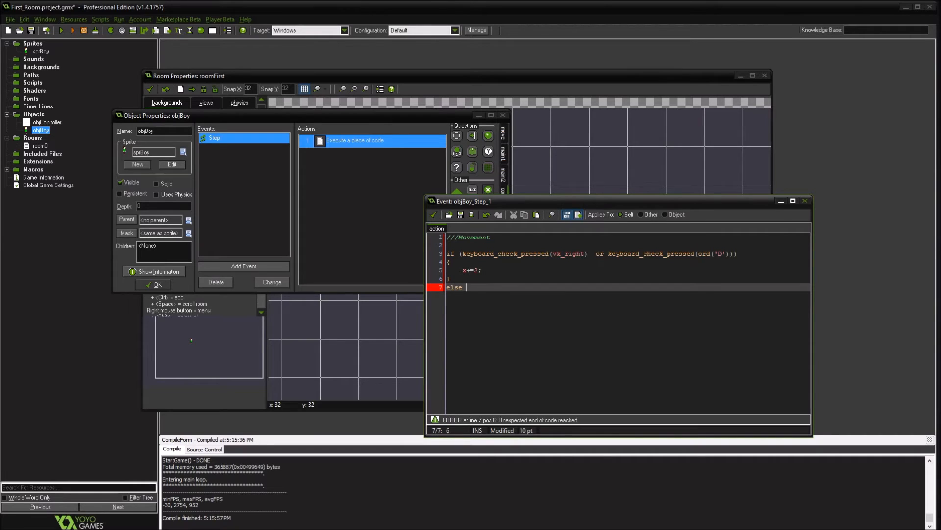
{"action": "type", "text": "if (key"}
{"action": "left_click_drag", "start_coordinate": [458, 253], "coordinate": [738, 254]}
{"action": "key", "text": "ctrl+c"}
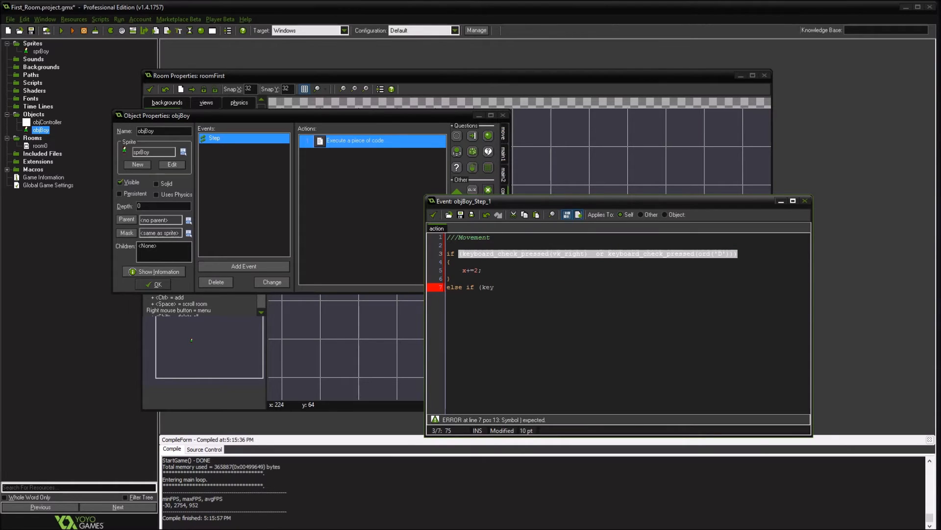
{"action": "left_click_drag", "start_coordinate": [495, 287], "coordinate": [482, 287]}
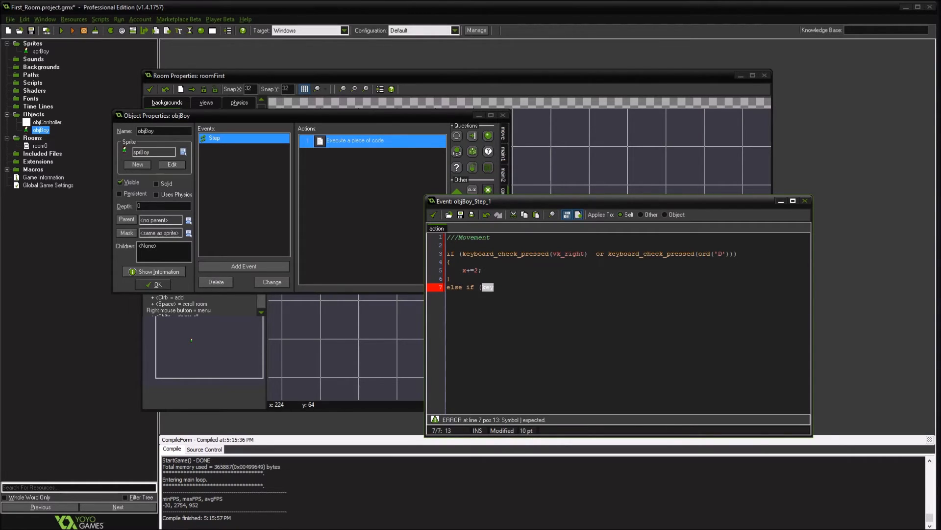
{"action": "key", "text": "ctrl+v"}
{"action": "left_click", "coordinate": [482, 287]}
{"action": "key", "text": "BackSpace"}
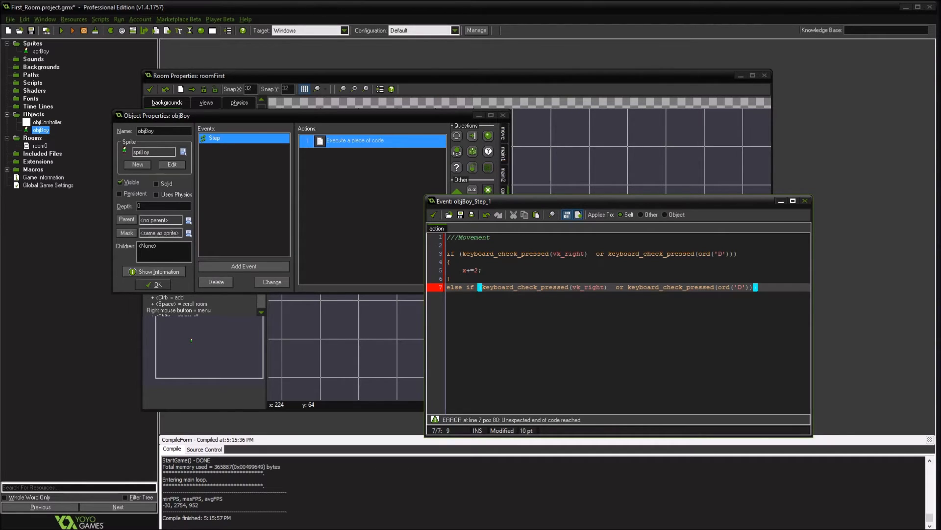
{"action": "type", "text": "("}
Replace vk_right with vk_left in the else if condition.
{"action": "left_click", "coordinate": [605, 287]}
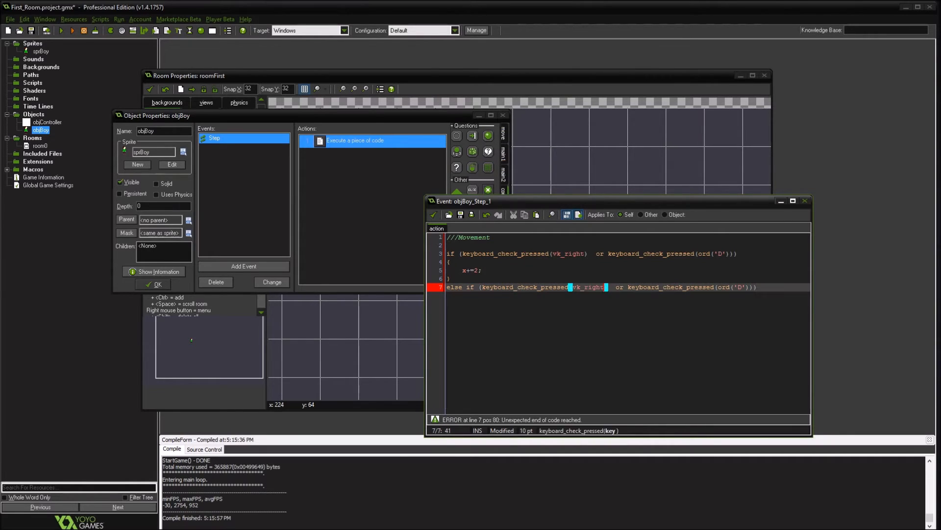
{"action": "key", "text": "shift+Left"}
{"action": "key", "text": "shift+Left"}
{"action": "key", "text": "shift+Left"}
{"action": "key", "text": "shift+Left"}
{"action": "key", "text": "shift+Left"}
{"action": "type", "text": "left"}
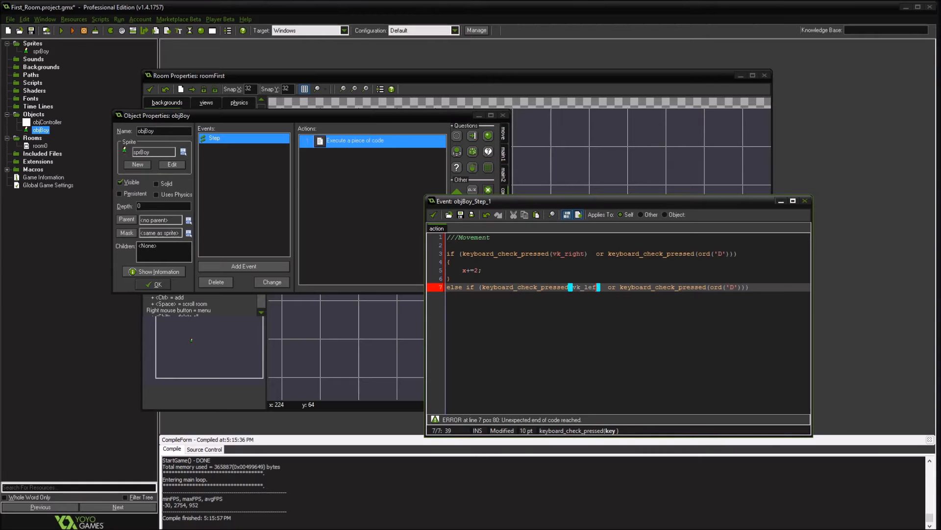
Change the ord letter in the else if condition to 'A', keeping the closing parentheses complete.
{"action": "key", "text": "End"}
{"action": "key", "text": "Left"}
{"action": "key", "text": "Left"}
{"action": "key", "text": "Left"}
{"action": "key", "text": "Left"}
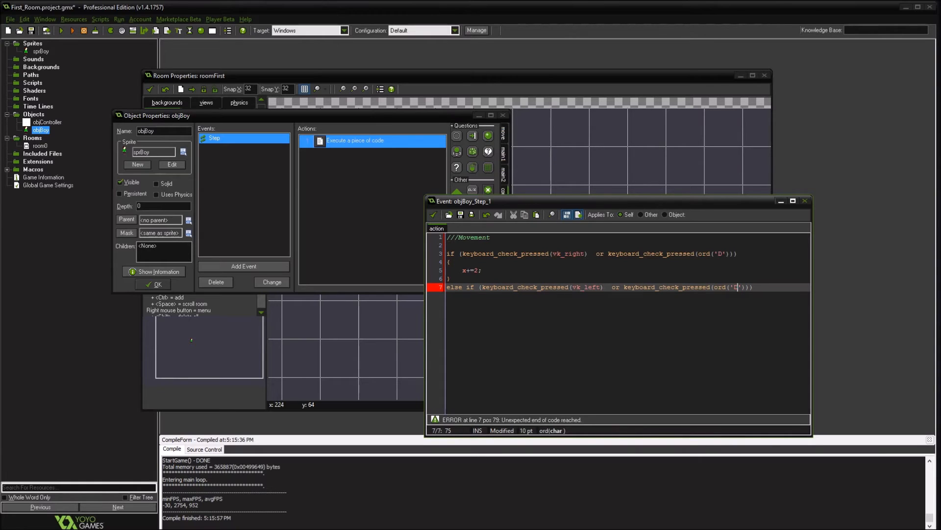
{"action": "key", "text": "shift+Left"}
{"action": "type", "text": "A"}
{"action": "key", "text": "End"}
{"action": "key", "text": "BackSpace"}
{"action": "type", "text": ")"}
Add opening and closing curly braces below the else if condition.
{"action": "key", "text": "Return"}
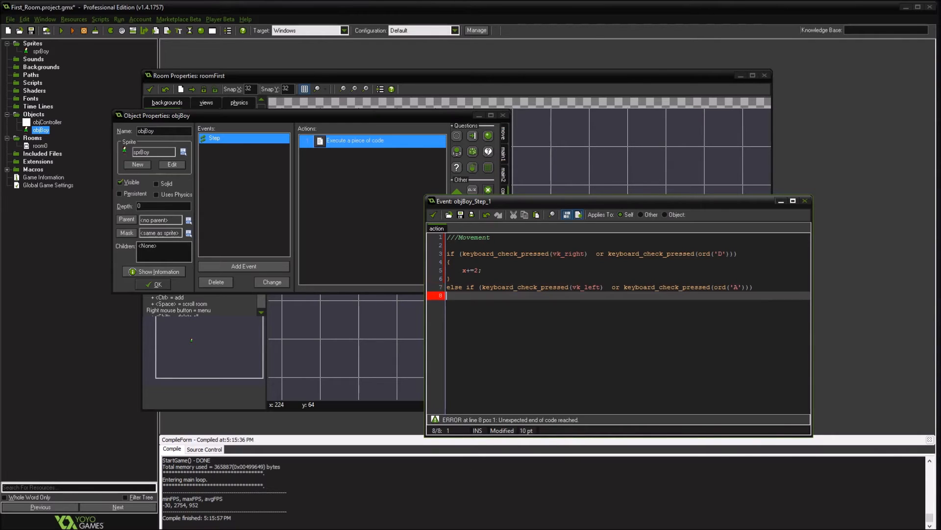
{"action": "type", "text": "{"}
{"action": "key", "text": "Return"}
{"action": "type", "text": "}"}
Copy the "x+=2;" statement from the if block onto an indented line inside the else if braces.
{"action": "key", "text": "Up"}
{"action": "key", "text": "Up"}
{"action": "key", "text": "Up"}
{"action": "key", "text": "Up"}
{"action": "key", "text": "End"}
{"action": "key", "text": "shift+Home"}
{"action": "key", "text": "ctrl+c"}
{"action": "key", "text": "Down"}
{"action": "key", "text": "Down"}
{"action": "key", "text": "Down"}
{"action": "key", "text": "Return"}
{"action": "key", "text": "Tab"}
{"action": "key", "text": "ctrl+v"}
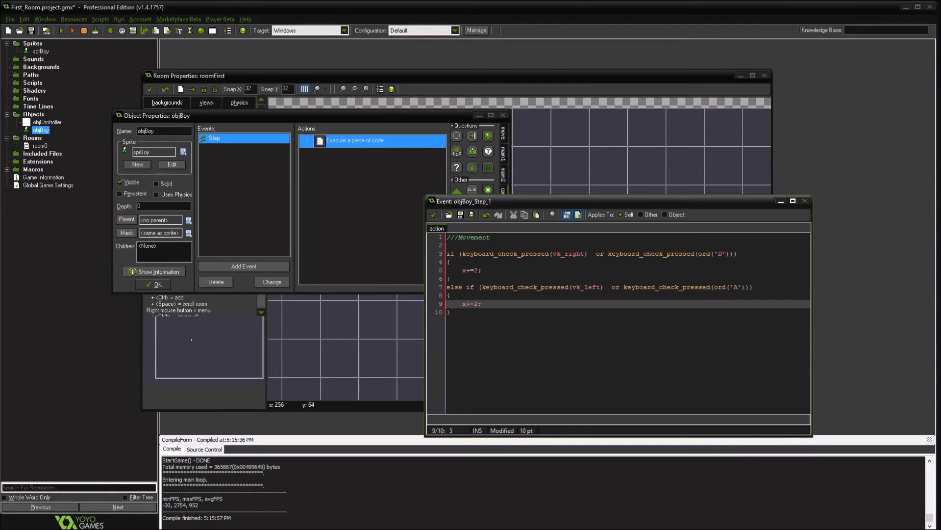
Run the game, test moving the boy to the right, and exit the game.
{"action": "left_click", "coordinate": [483, 270]}
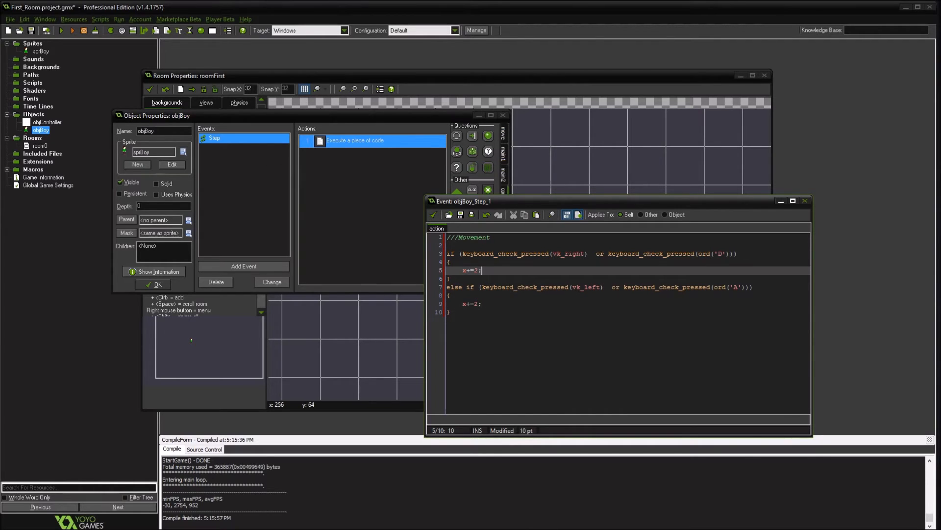
{"action": "left_click", "coordinate": [61, 31]}
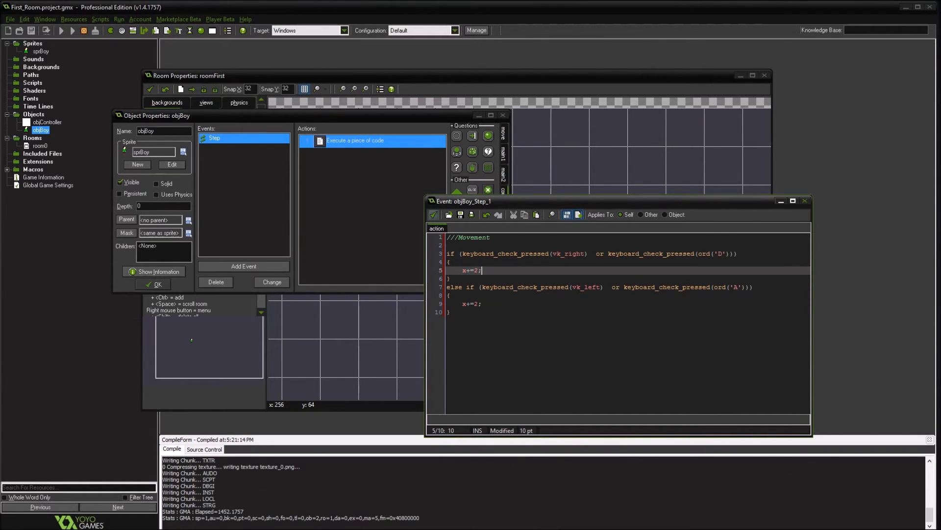
{"action": "key", "text": "Right"}
{"action": "key", "text": "Right"}
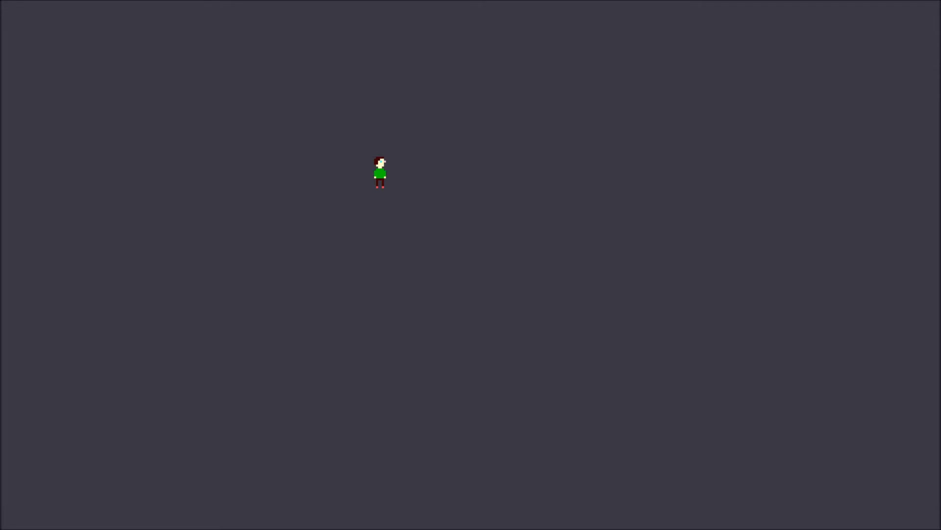
{"action": "key", "text": "Escape"}
Change the statement inside the else if braces to "x-=2;".
{"action": "left_click", "coordinate": [470, 304]}
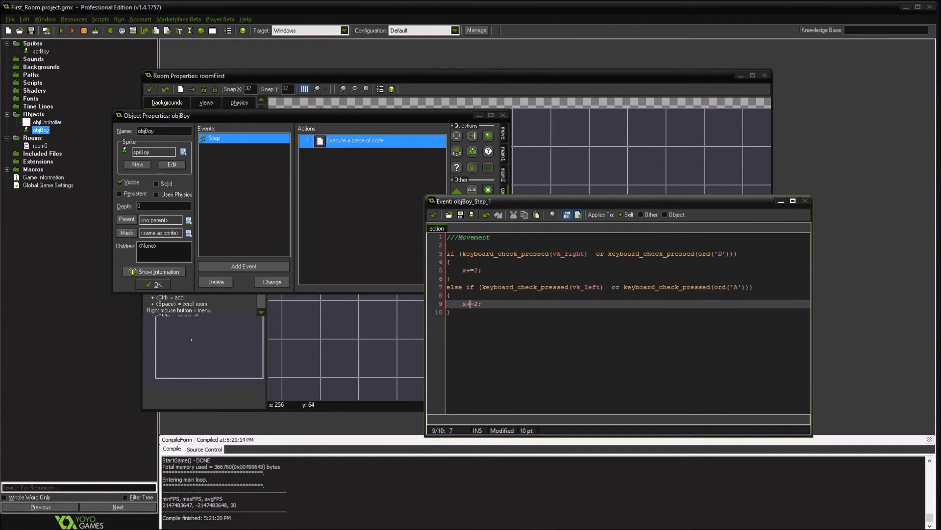
{"action": "key", "text": "shift+Left"}
{"action": "type", "text": "-"}
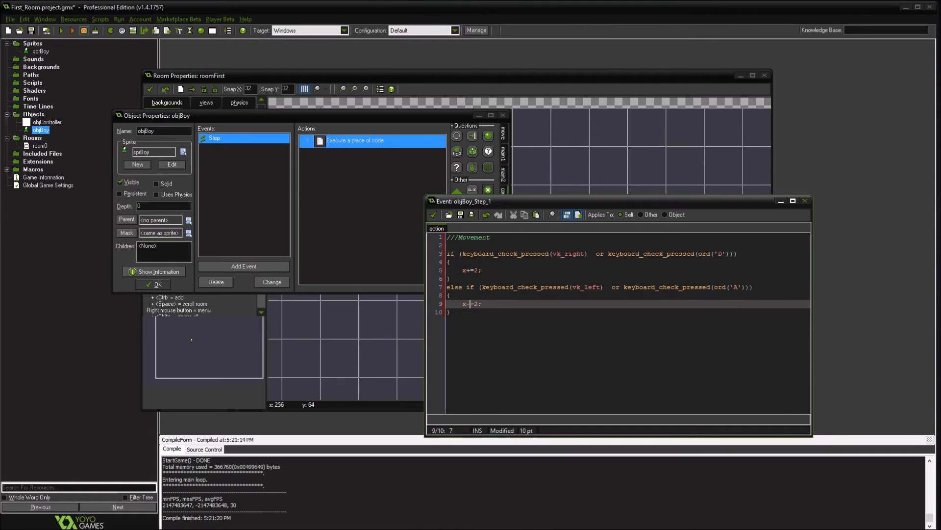
Run the game again, test moving the boy right and left repeatedly, and exit the game.
{"action": "left_click", "coordinate": [61, 31]}
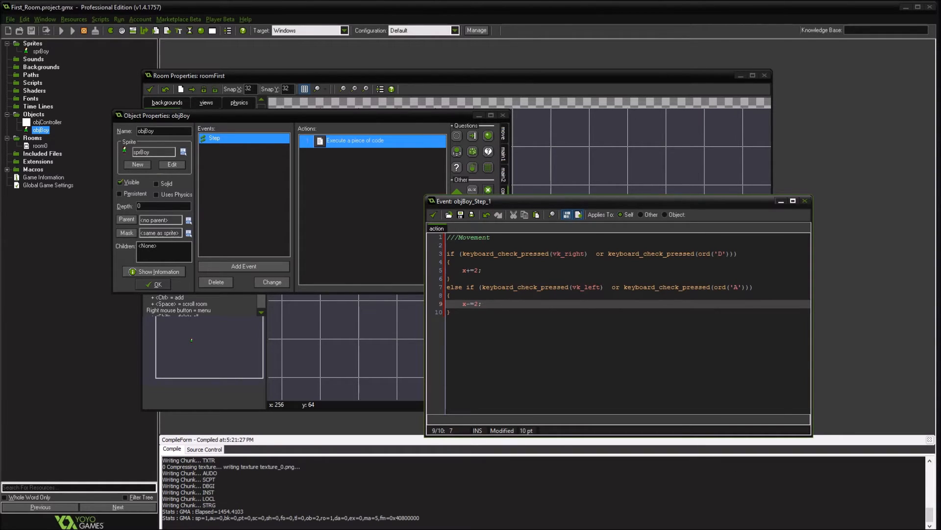
{"action": "key", "text": "Right"}
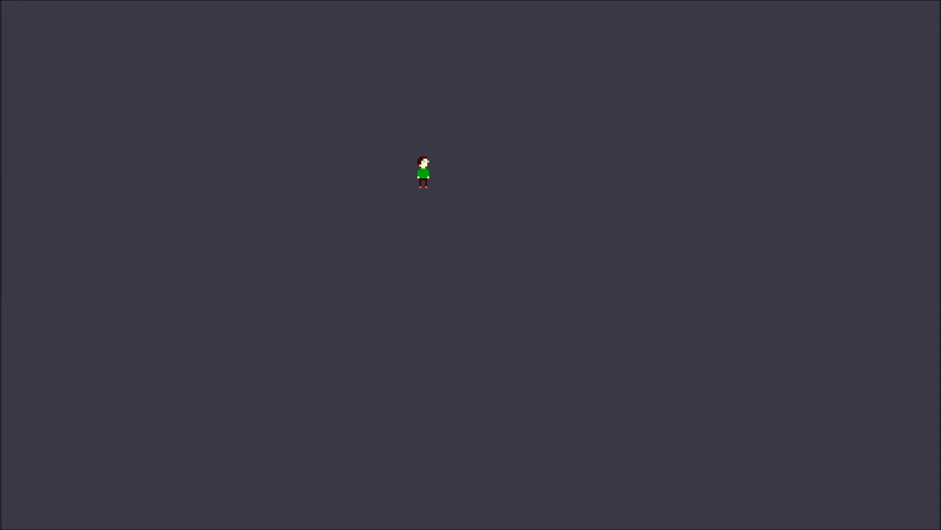
{"action": "key", "text": "Left"}
{"action": "key", "text": "Left"}
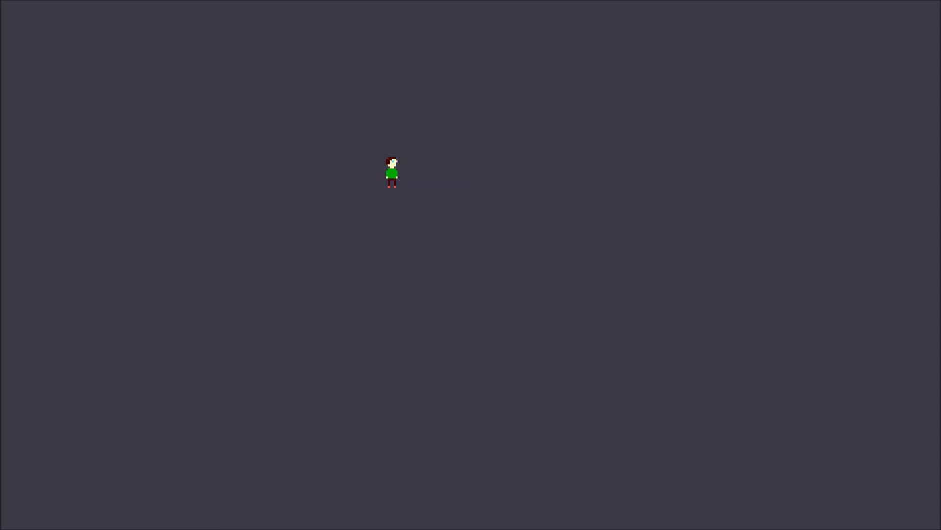
{"action": "key", "text": "Right"}
{"action": "key", "text": "Left"}
{"action": "key", "text": "Right"}
{"action": "key", "text": "Left"}
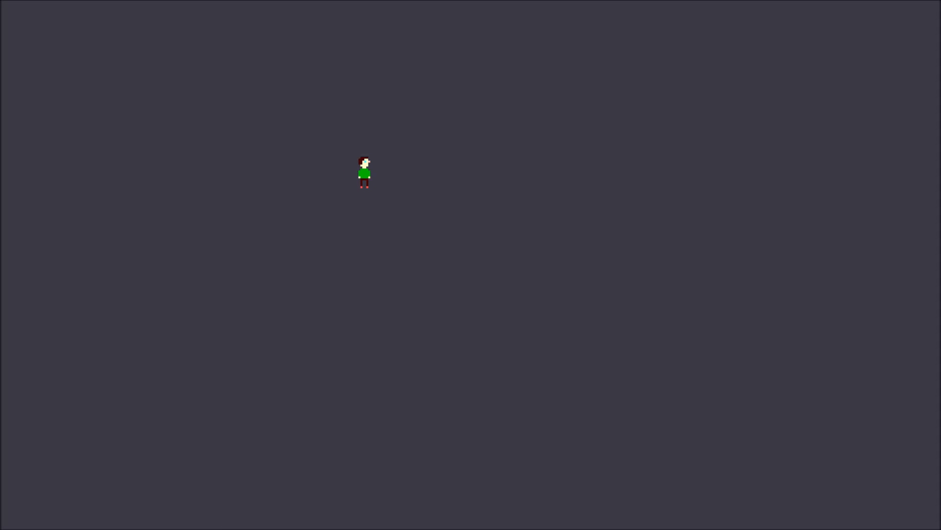
{"action": "key", "text": "Right"}
{"action": "key", "text": "Left"}
{"action": "key", "text": "Right"}
{"action": "key", "text": "Left"}
{"action": "key", "text": "Right"}
{"action": "key", "text": "Left"}
{"action": "key", "text": "Left"}
{"action": "key", "text": "Escape"}
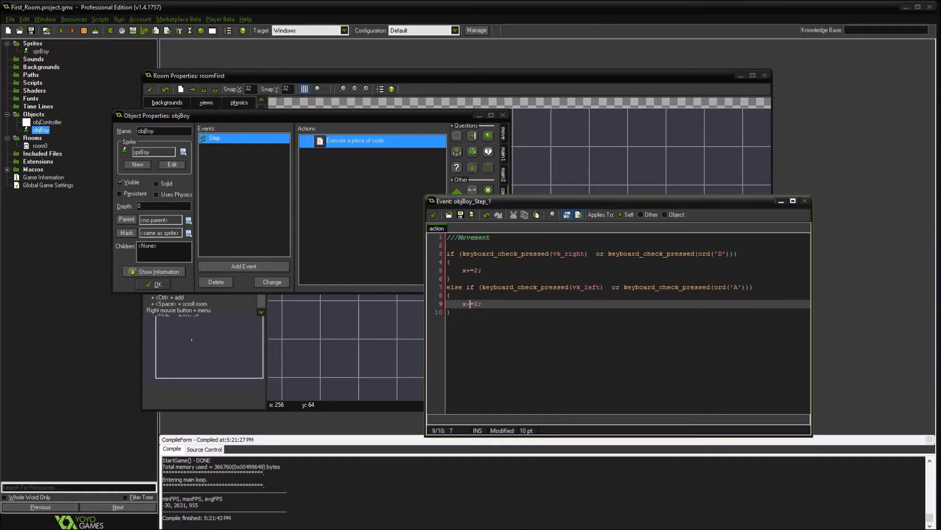
Change the vk_right check in the if condition to keyboard_check by removing "_pressed".
{"action": "left_click", "coordinate": [530, 254]}
{"action": "key", "text": "Left"}
{"action": "key", "text": "Left"}
{"action": "key", "text": "shift+Right"}
{"action": "key", "text": "shift+Right"}
{"action": "key", "text": "shift+Right"}
{"action": "key", "text": "shift+Right"}
{"action": "key", "text": "shift+Right"}
{"action": "key", "text": "shift+Right"}
{"action": "key", "text": "shift+Right"}
{"action": "key", "text": "shift+Right"}
{"action": "key", "text": "Delete"}
{"action": "key", "text": "Down"}
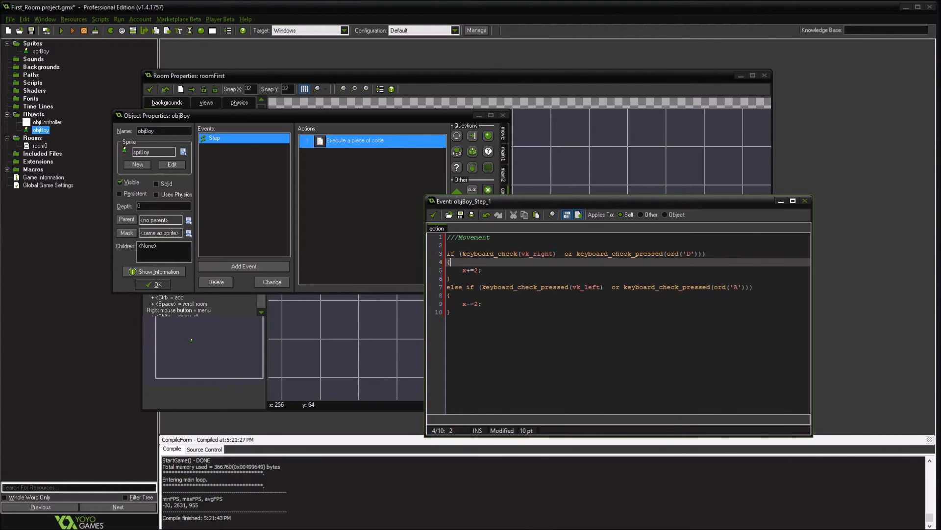
Change the vk_left check in the else if condition to keyboard_check by removing "_pressed".
{"action": "double_click", "coordinate": [545, 287]}
{"action": "left_click", "coordinate": [542, 296]}
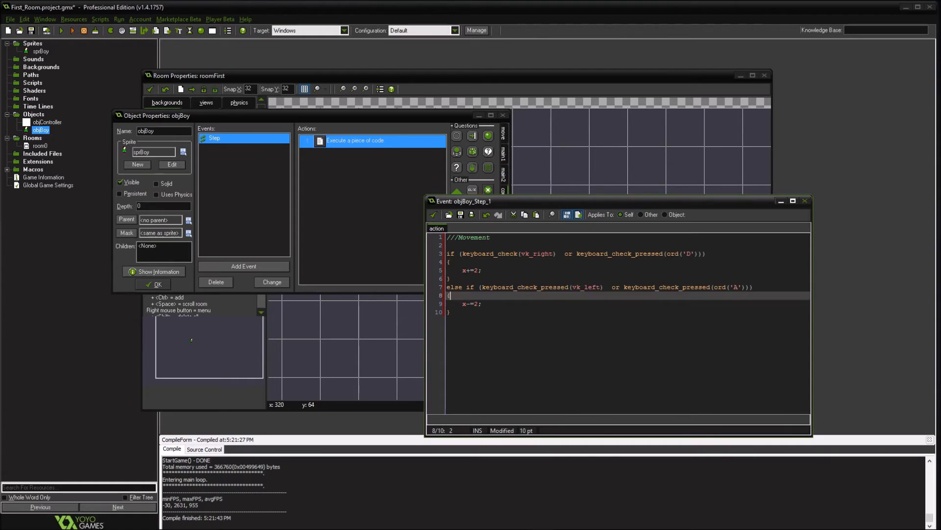
{"action": "left_click_drag", "start_coordinate": [537, 287], "coordinate": [549, 287]}
{"action": "key", "text": "shift+Right"}
{"action": "key", "text": "shift+Right"}
{"action": "key", "text": "shift+Right"}
{"action": "key", "text": "shift+Right"}
{"action": "key", "text": "shift+Right"}
{"action": "key", "text": "Delete"}
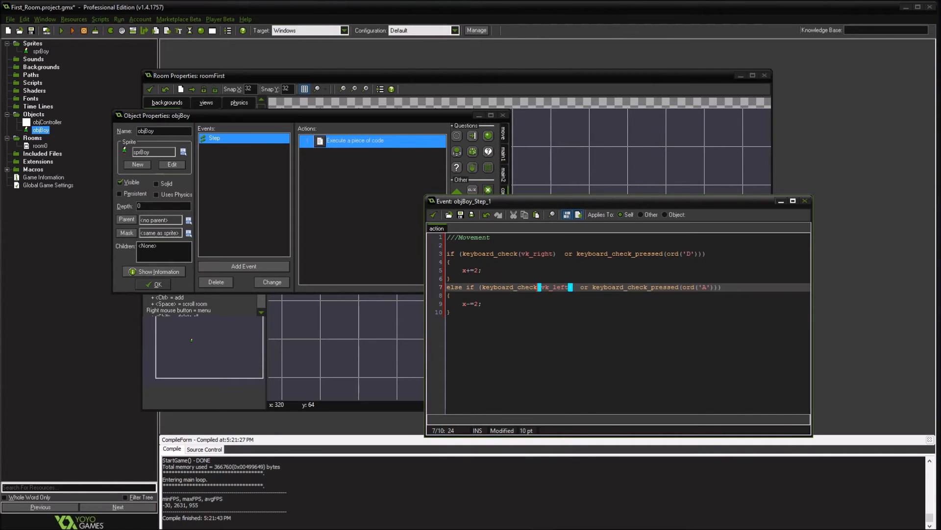
Remove "_pressed" from the ord('D') check in the if condition, leaving keyboard_check.
{"action": "left_click_drag", "start_coordinate": [651, 253], "coordinate": [678, 254]}
{"action": "left_click", "coordinate": [678, 253]}
{"action": "left_click", "coordinate": [481, 270]}
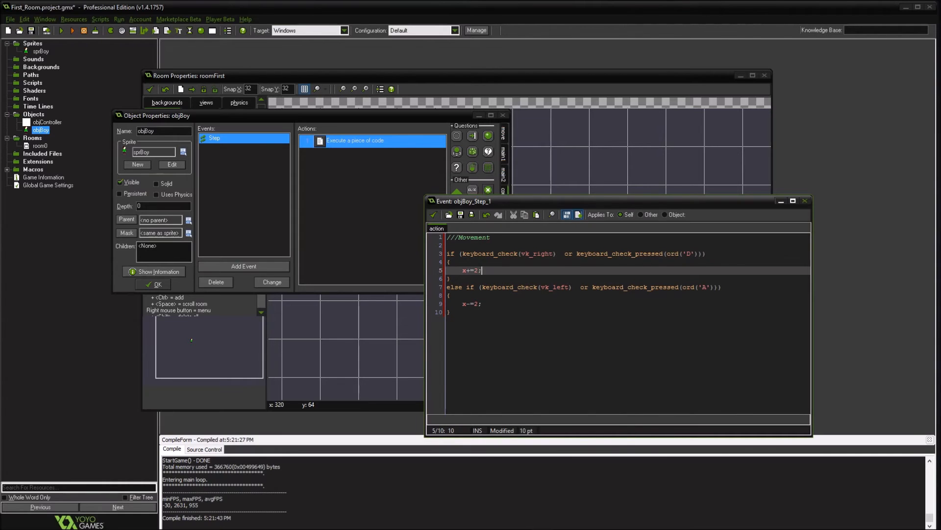
{"action": "left_click", "coordinate": [663, 254]}
{"action": "key", "text": "BackSpace"}
{"action": "key", "text": "BackSpace"}
{"action": "key", "text": "BackSpace"}
{"action": "key", "text": "BackSpace"}
{"action": "key", "text": "BackSpace"}
{"action": "key", "text": "BackSpace"}
{"action": "key", "text": "BackSpace"}
{"action": "key", "text": "BackSpace"}
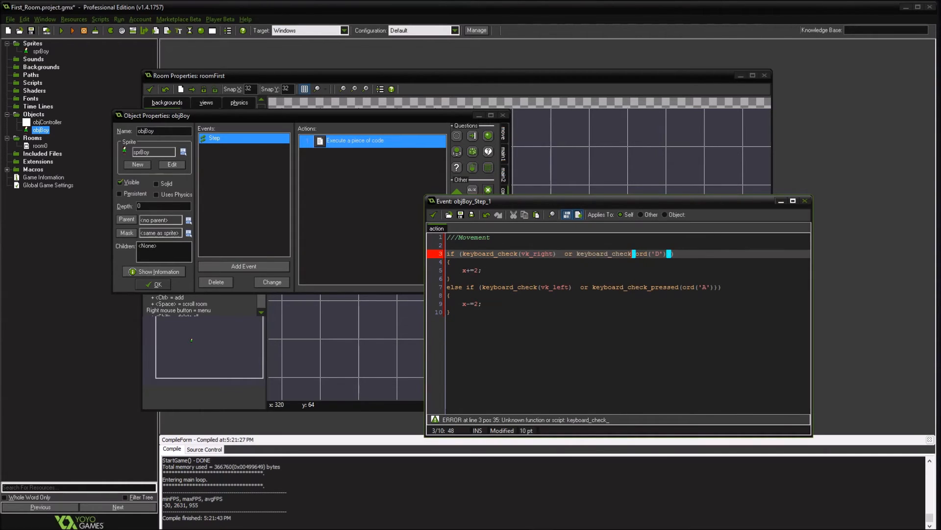
Remove "_pressed" from the ord('A') check in the else if condition, leaving keyboard_check.
{"action": "left_click", "coordinate": [679, 287]}
{"action": "key", "text": "BackSpace"}
{"action": "key", "text": "BackSpace"}
{"action": "key", "text": "BackSpace"}
{"action": "key", "text": "BackSpace"}
{"action": "key", "text": "BackSpace"}
{"action": "key", "text": "BackSpace"}
{"action": "key", "text": "BackSpace"}
{"action": "key", "text": "BackSpace"}
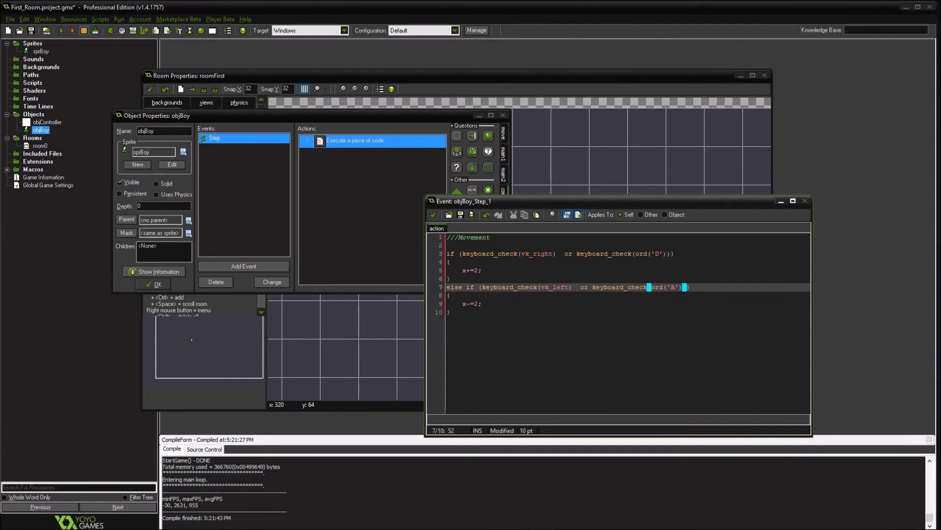
Run the game to test continuous movement of the boy in both directions, and exit the game.
{"action": "left_click", "coordinate": [61, 30]}
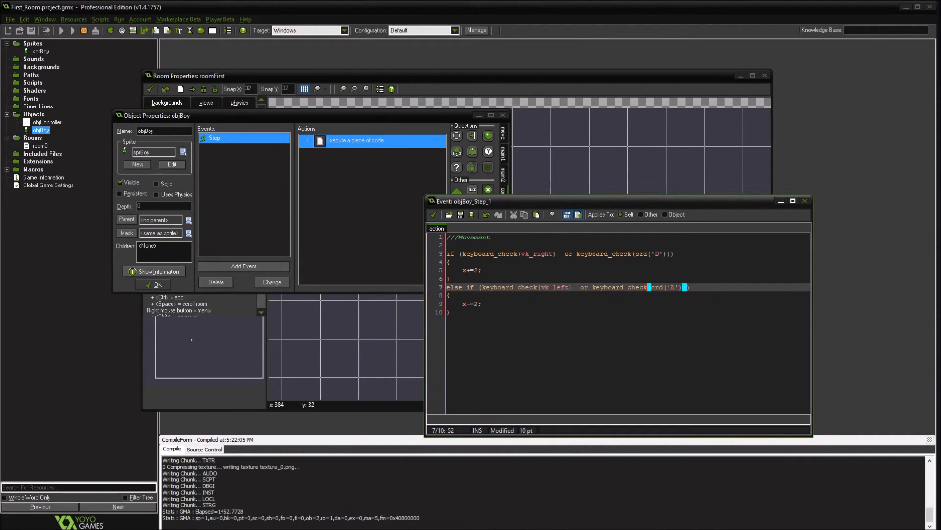
{"action": "key", "text": "Right"}
{"action": "key", "text": "Left"}
{"action": "key", "text": "Left"}
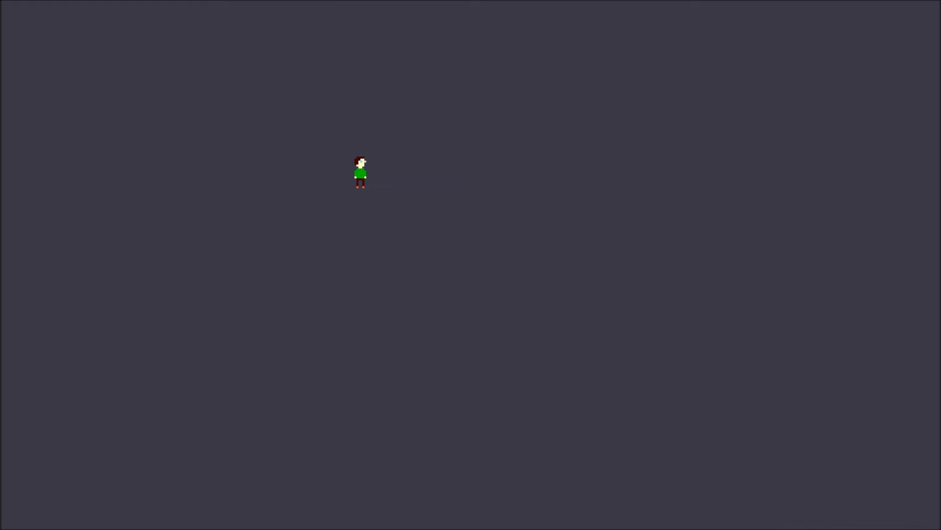
{"action": "key", "text": "Right"}
{"action": "key", "text": "Left"}
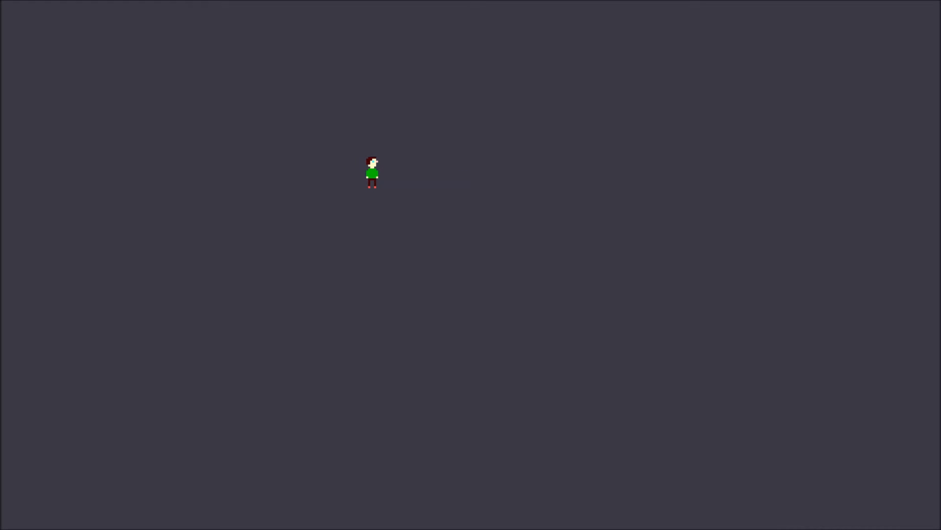
{"action": "key", "text": "Right"}
{"action": "key", "text": "Left"}
{"action": "key", "text": "Right"}
{"action": "key", "text": "Left"}
{"action": "key", "text": "Right"}
{"action": "key", "text": "Left"}
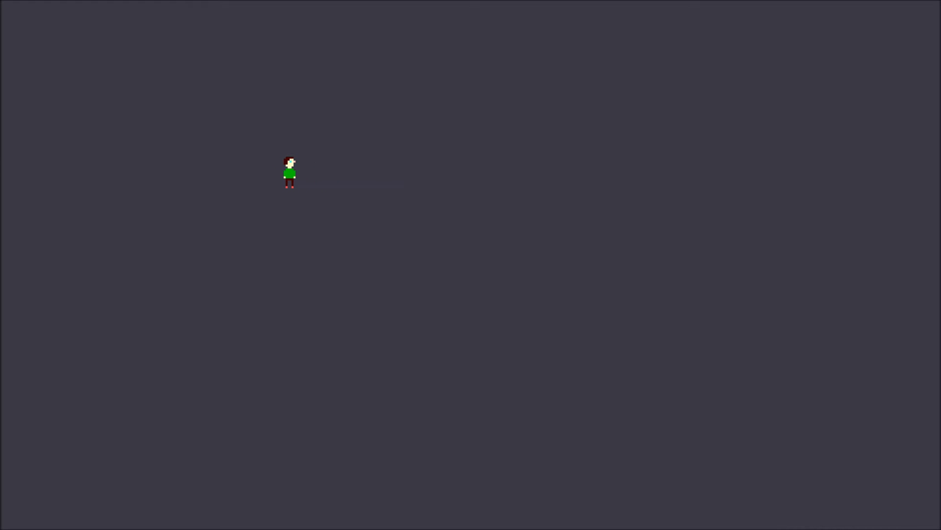
{"action": "key", "text": "Right"}
{"action": "key", "text": "Left"}
{"action": "key", "text": "Right"}
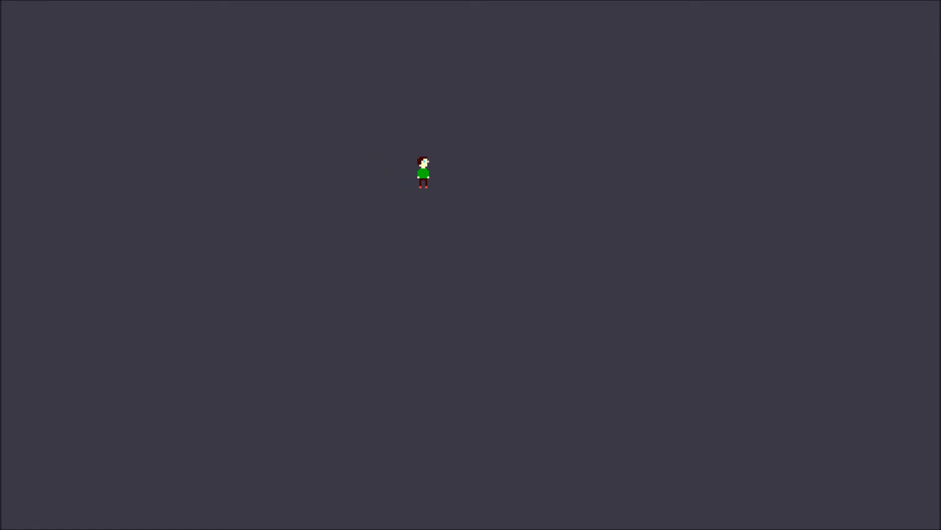
{"action": "key", "text": "Left"}
{"action": "key", "text": "Right"}
{"action": "key", "text": "Left"}
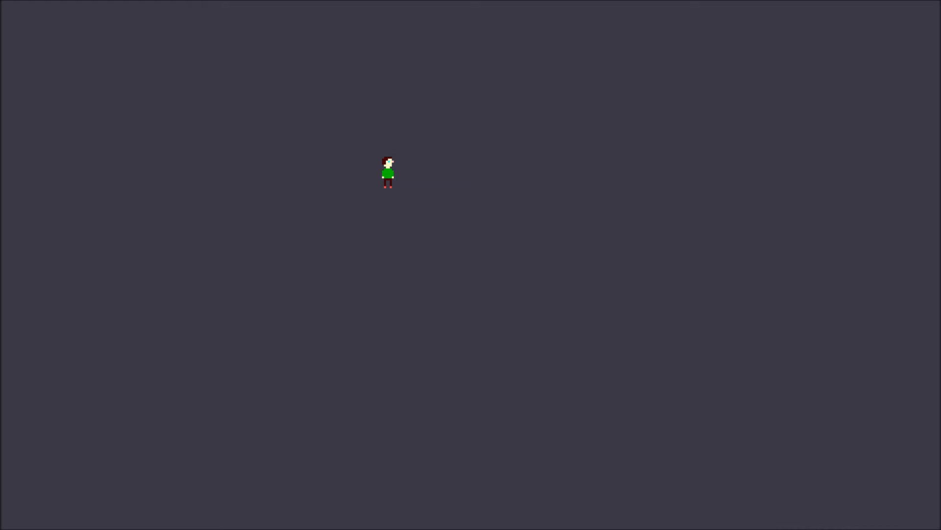
{"action": "key", "text": "Left"}
{"action": "key", "text": "Right"}
{"action": "key", "text": "Left"}
{"action": "key", "text": "Right"}
{"action": "key", "text": "Left"}
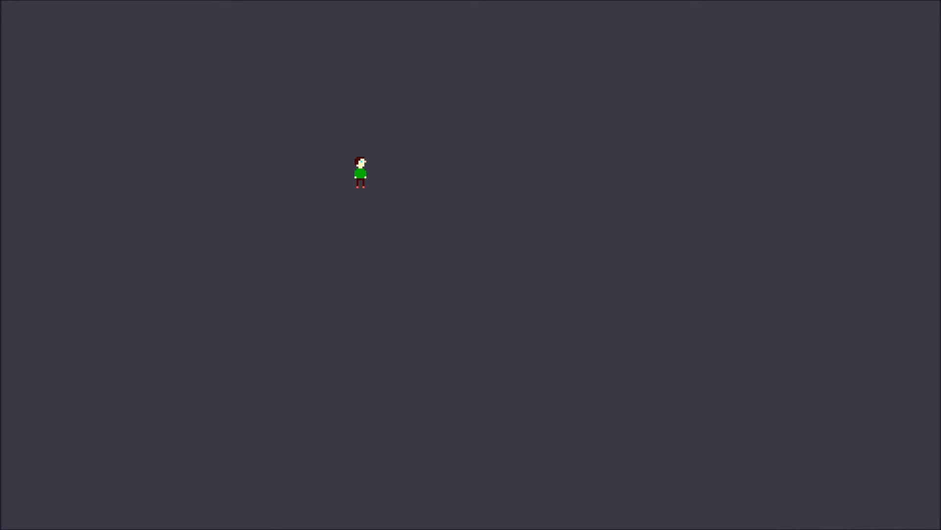
{"action": "key", "text": "Escape"}
Add a line between the Movement comment and the if statement, separated by blank lines, and begin it with "move_x =".
{"action": "left_click", "coordinate": [451, 312]}
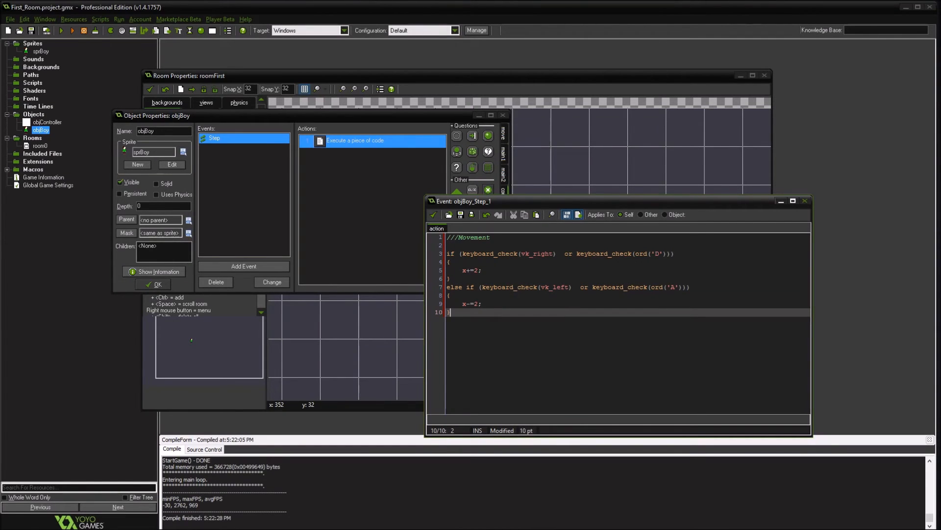
{"action": "left_click", "coordinate": [447, 245]}
{"action": "key", "text": "Return"}
{"action": "key", "text": "Up"}
{"action": "key", "text": "Return"}
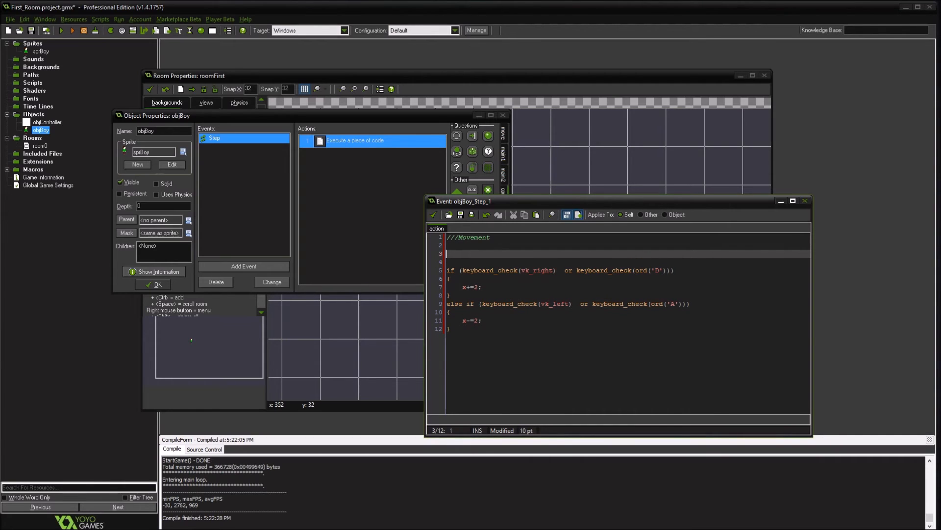
{"action": "type", "text": "direction"}
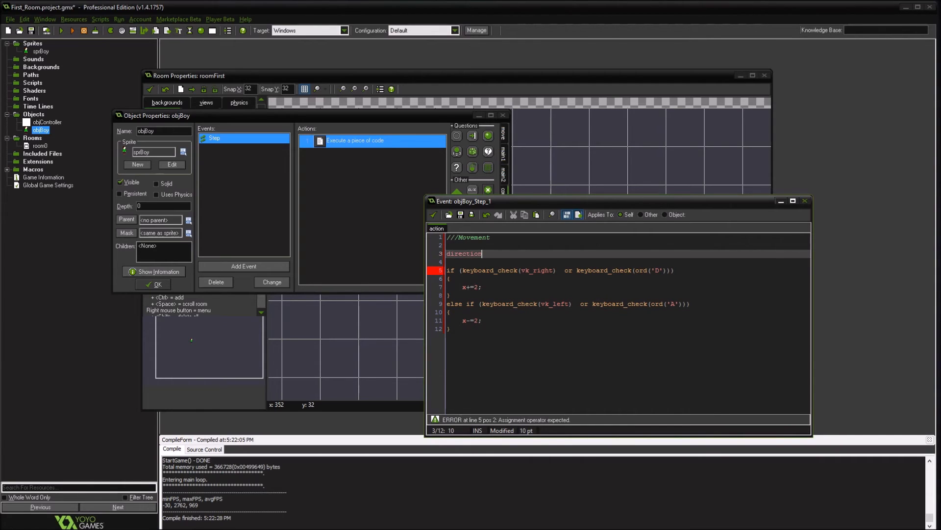
{"action": "key", "text": "shift+Home"}
{"action": "type", "text": "move_x ="}
Copy the parenthesized vk_right or 'D' condition from the if statement to the right side of the move_x assignment.
{"action": "left_click", "coordinate": [462, 270]}
{"action": "left_click_drag", "start_coordinate": [459, 270], "coordinate": [655, 270]}
{"action": "left_click", "coordinate": [649, 270]}
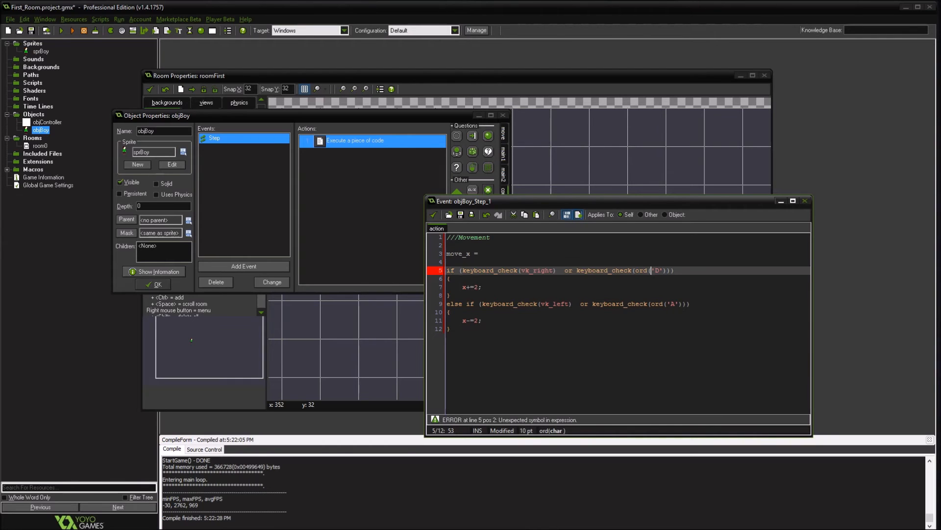
{"action": "left_click", "coordinate": [447, 270]}
{"action": "left_click_drag", "start_coordinate": [460, 270], "coordinate": [675, 270]}
{"action": "key", "text": "ctrl+c"}
{"action": "key", "text": "Up"}
{"action": "key", "text": "Up"}
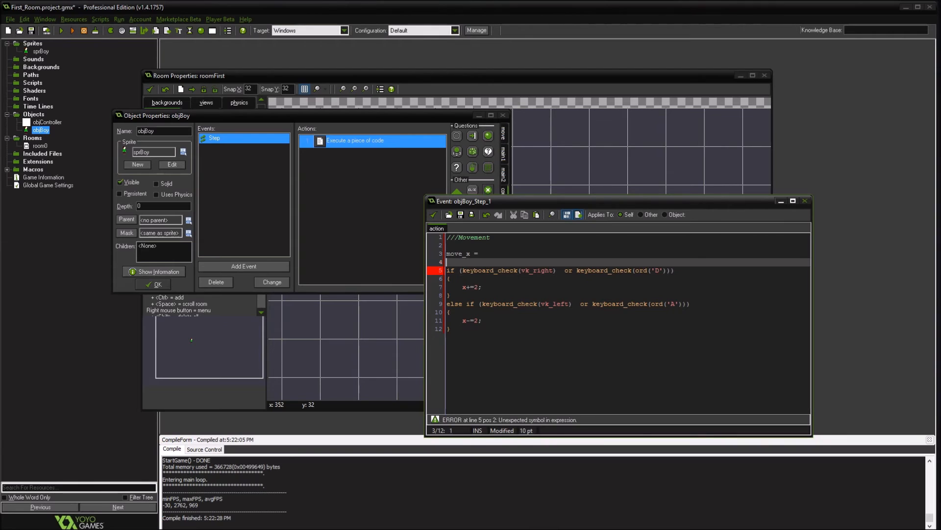
{"action": "key", "text": "ctrl+v"}
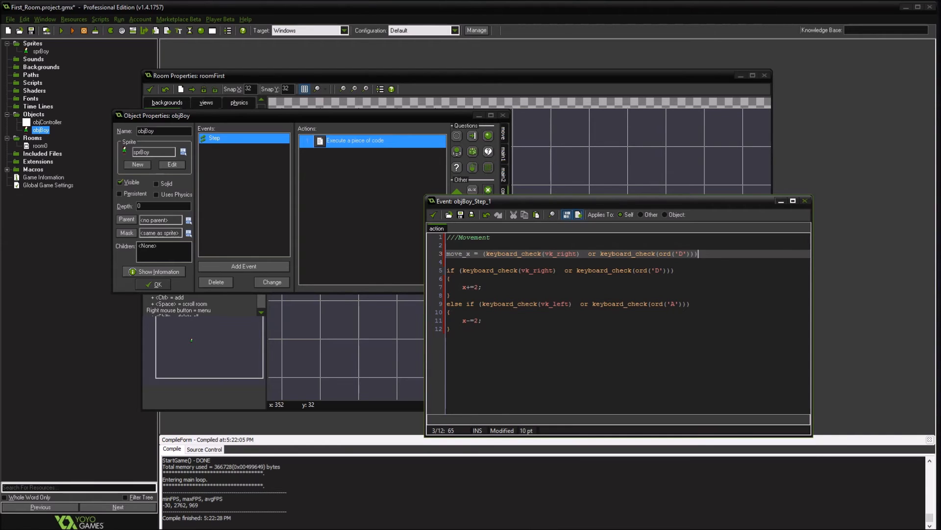
Subtract a copy of the parenthesized vk_left or 'A' condition from the else if statement in the move_x assignment.
{"action": "type", "text": "-"}
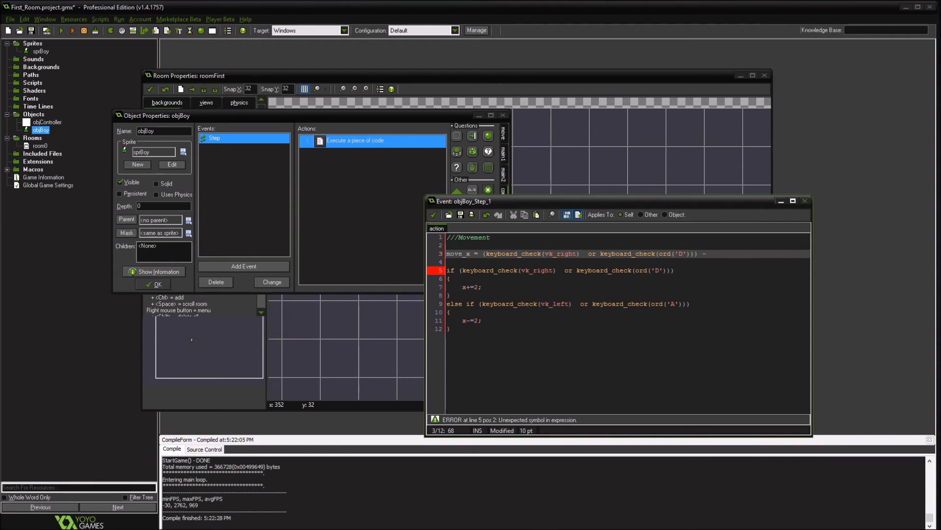
{"action": "left_click", "coordinate": [479, 304]}
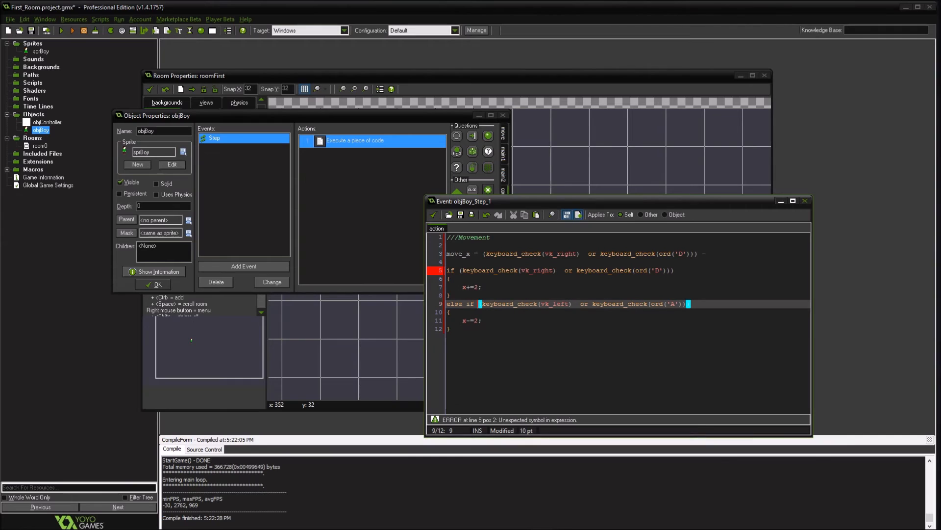
{"action": "key", "text": "shift+End"}
{"action": "key", "text": "ctrl+c"}
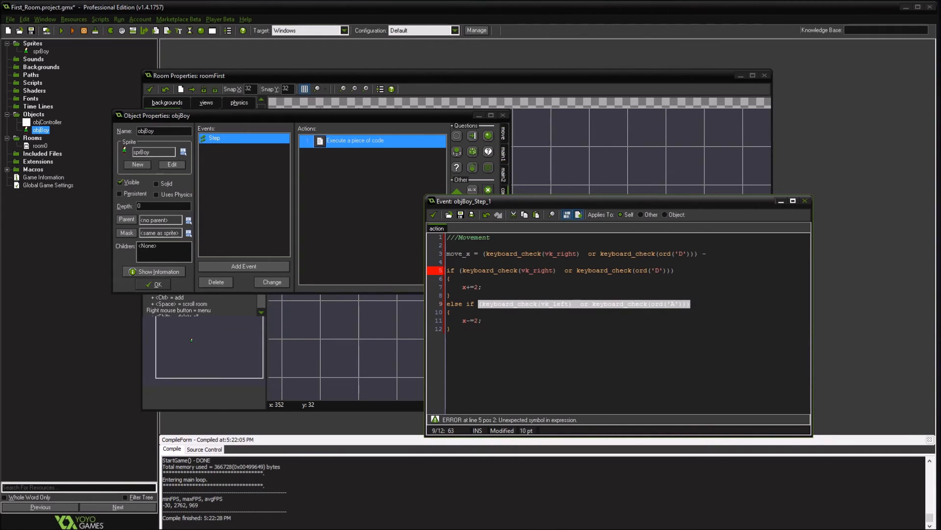
{"action": "left_click", "coordinate": [710, 254]}
{"action": "key", "text": "ctrl+v"}
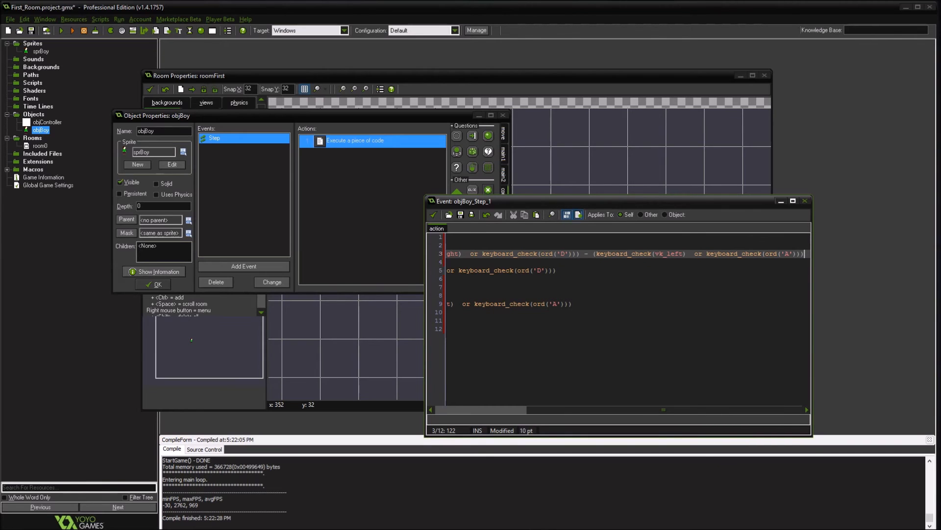
Write the values 1 and -1 on separate lines beneath the move_x assignment, keeping a blank line before the if statement.
{"action": "key", "text": "Down"}
{"action": "key", "text": "Return"}
{"action": "key", "text": "Up"}
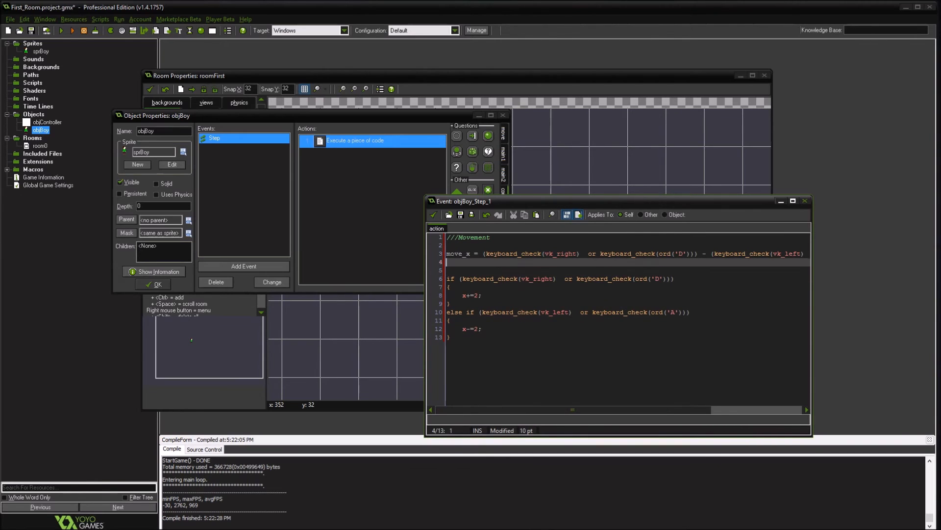
{"action": "type", "text": "1"}
{"action": "key", "text": "Return"}
{"action": "type", "text": "-1"}
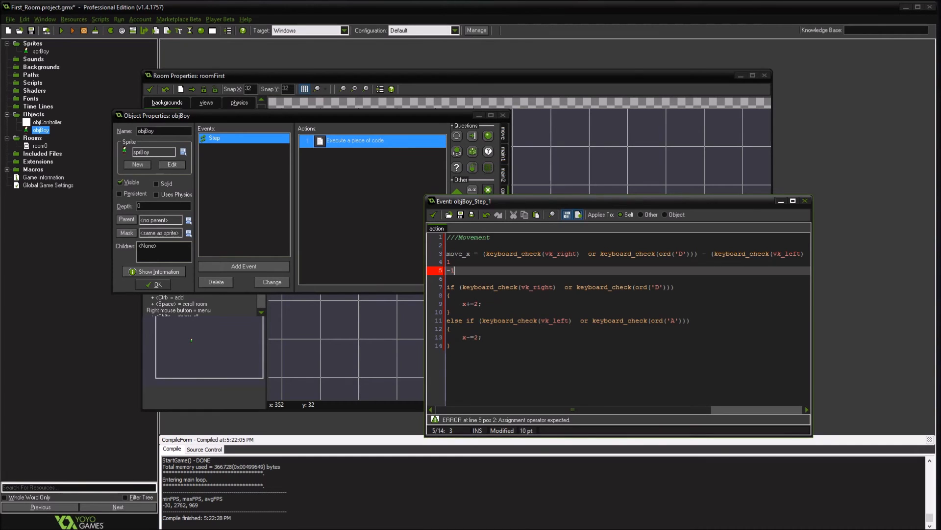
Delete the scratch value lines beneath the move_x assignment.
{"action": "key", "text": "Return"}
{"action": "key", "text": "shift+Left"}
{"action": "key", "text": "shift+Left"}
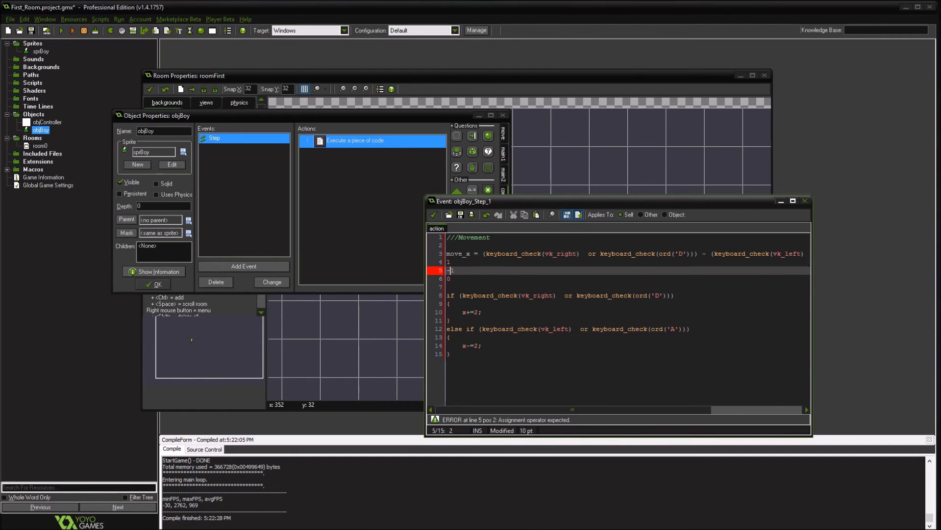
{"action": "key", "text": "BackSpace"}
{"action": "key", "text": "BackSpace"}
{"action": "key", "text": "BackSpace"}
Delete the vk_right or 'D' if line and its opening brace above the x+=2 statement.
{"action": "key", "text": "Down"}
{"action": "key", "text": "Down"}
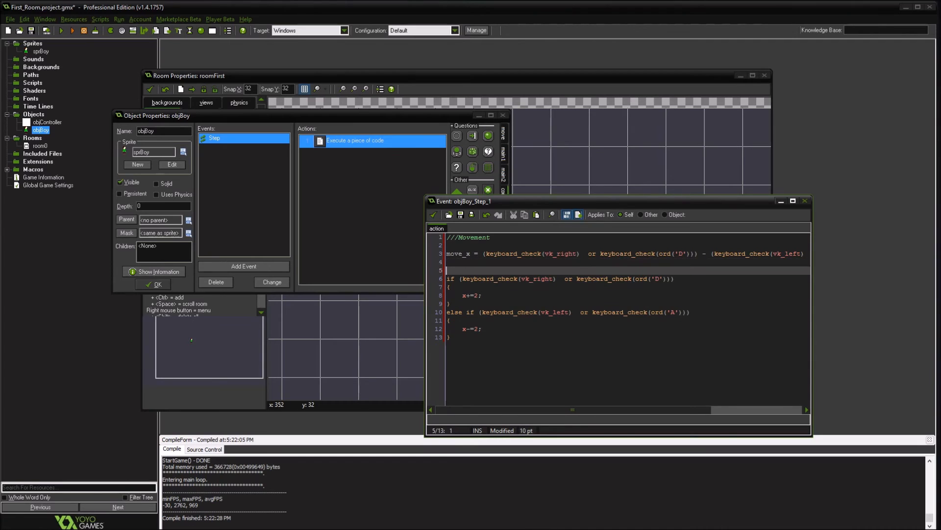
{"action": "key", "text": "shift+Down"}
{"action": "key", "text": "shift+Right"}
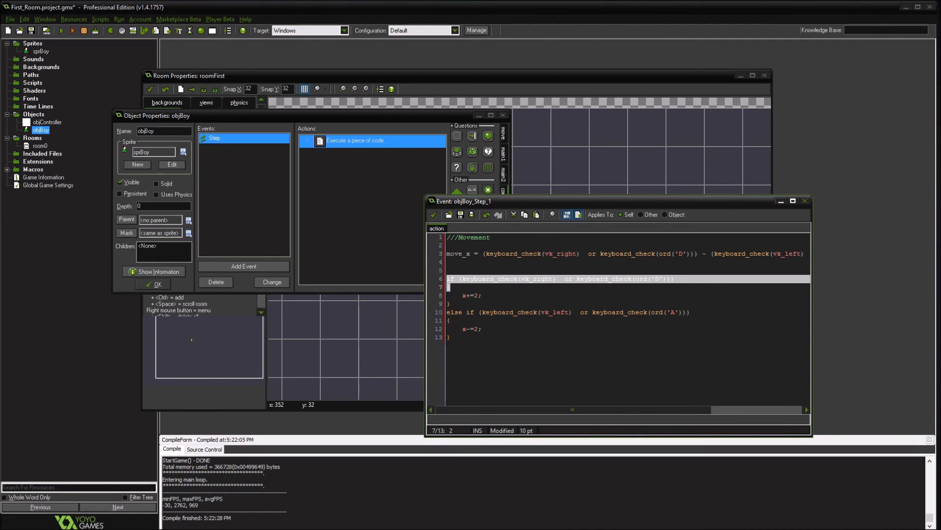
{"action": "key", "text": "BackSpace"}
Replace the 2 in the x+=2 statement with the expression (move_x*2).
{"action": "key", "text": "Down"}
{"action": "key", "text": "End"}
{"action": "key", "text": "Left"}
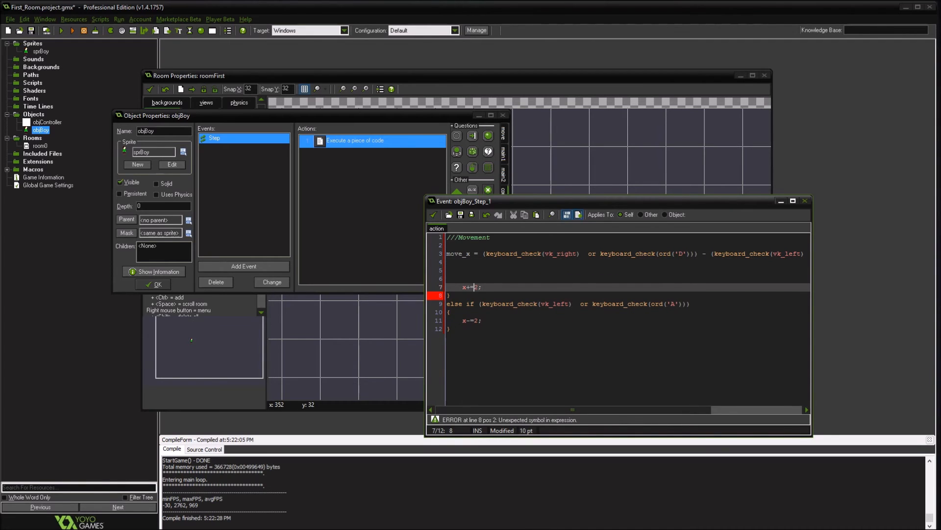
{"action": "key", "text": "shift+Right"}
{"action": "type", "text": "(m"}
{"action": "type", "text": "ove_x"}
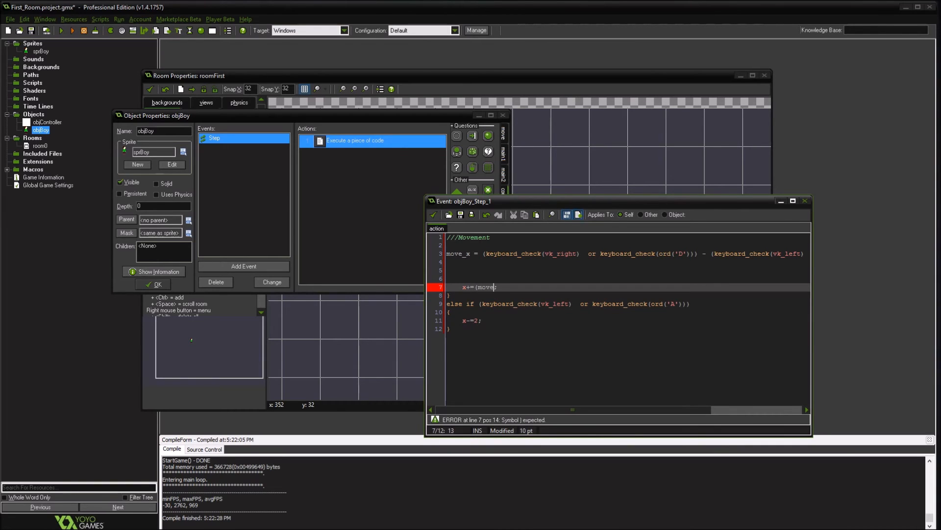
{"action": "type", "text": "*2)"}
Delete the else if block for vk_left or 'A' and the leftover closing brace after the x+= statement.
{"action": "key", "text": "Down"}
{"action": "key", "text": "Down"}
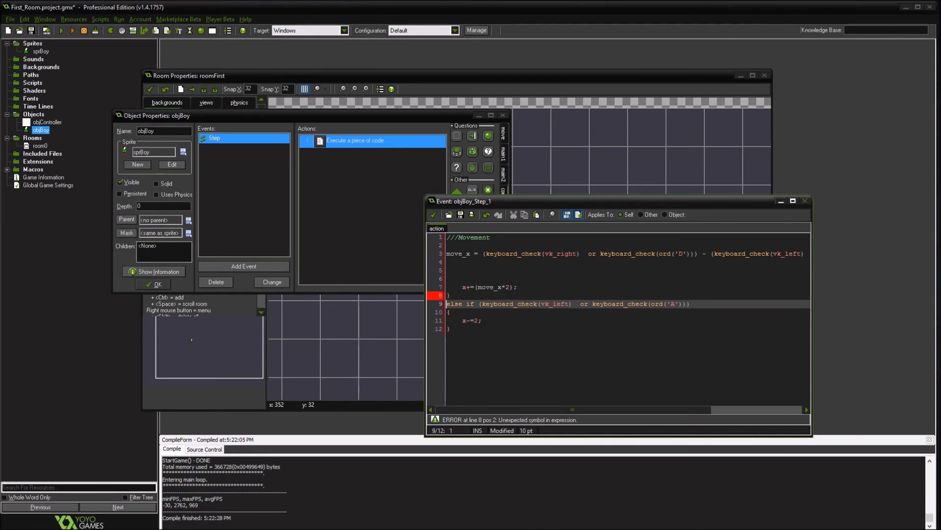
{"action": "key", "text": "shift+Down"}
{"action": "key", "text": "shift+Down"}
{"action": "key", "text": "shift+Down"}
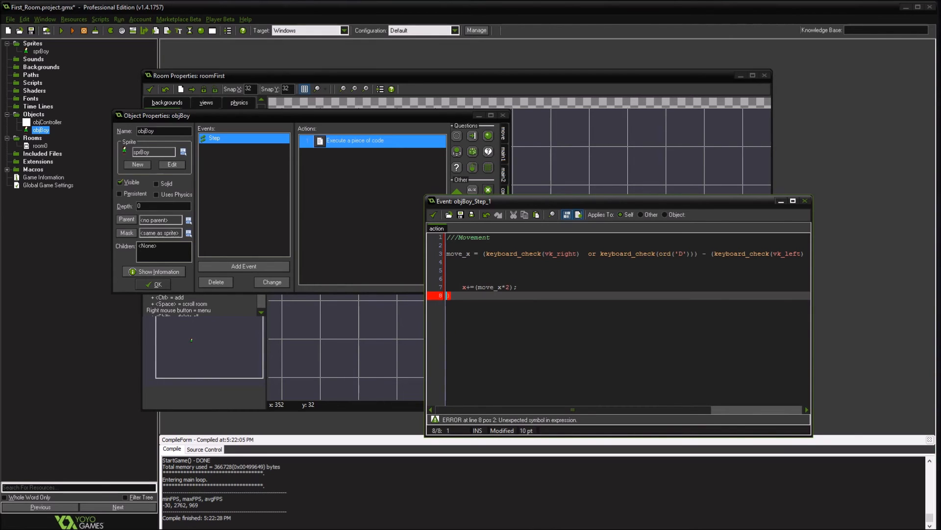
{"action": "key", "text": "BackSpace"}
Remove the extra blank lines and the indentation before x+=(move_x*2);, leaving one blank line beneath the move_x assignment.
{"action": "key", "text": "Up"}
{"action": "key", "text": "BackSpace"}
{"action": "key", "text": "BackSpace"}
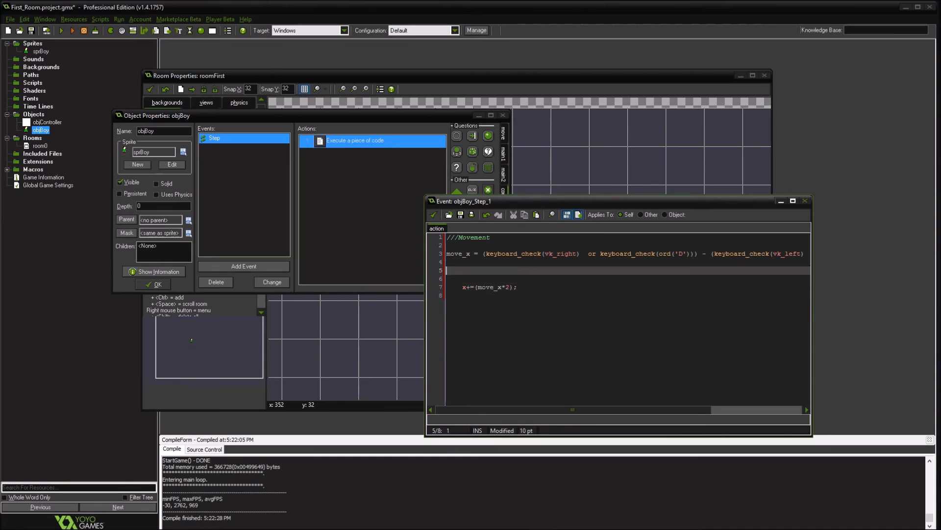
{"action": "key", "text": "Delete"}
{"action": "key", "text": "Delete"}
{"action": "key", "text": "Delete"}
{"action": "key", "text": "Delete"}
Run the game, move the boy left and right repeatedly to test the new movement code, and exit the game.
{"action": "key", "text": "F5"}
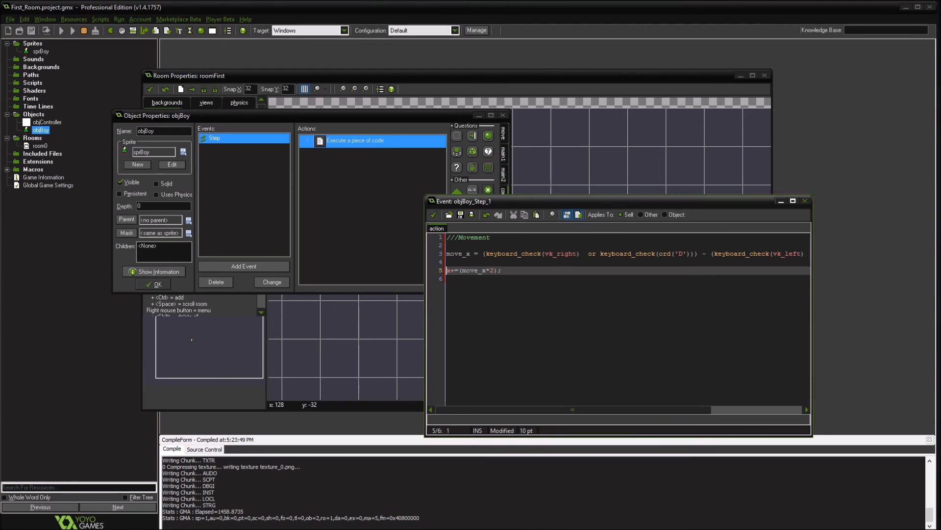
{"action": "key", "text": "Right"}
{"action": "key", "text": "Left"}
{"action": "key", "text": "Left"}
{"action": "key", "text": "Right"}
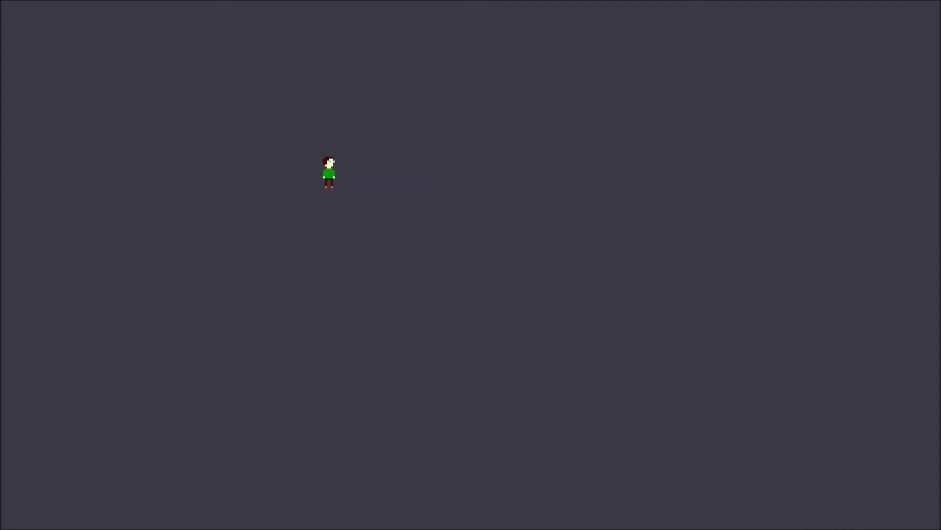
{"action": "key", "text": "Left"}
{"action": "key", "text": "Right"}
{"action": "key", "text": "Left"}
{"action": "key", "text": "Right"}
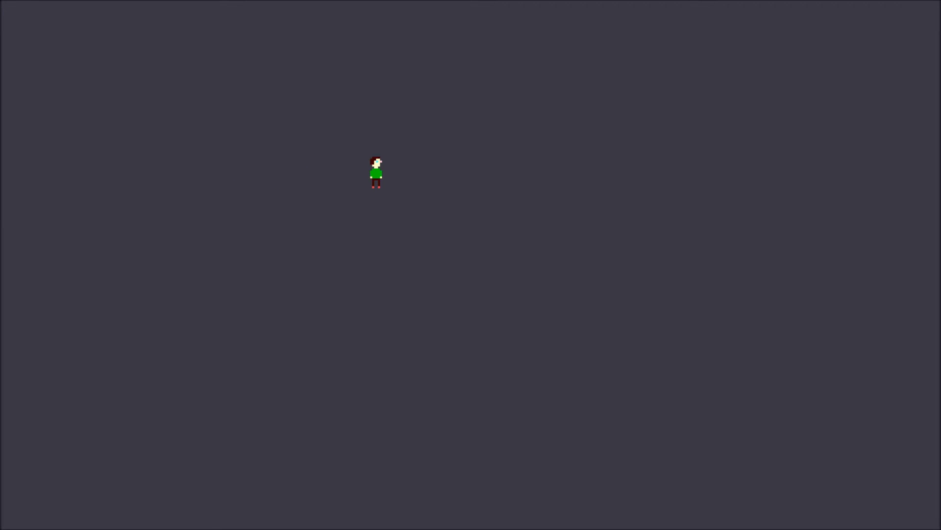
{"action": "key", "text": "Left"}
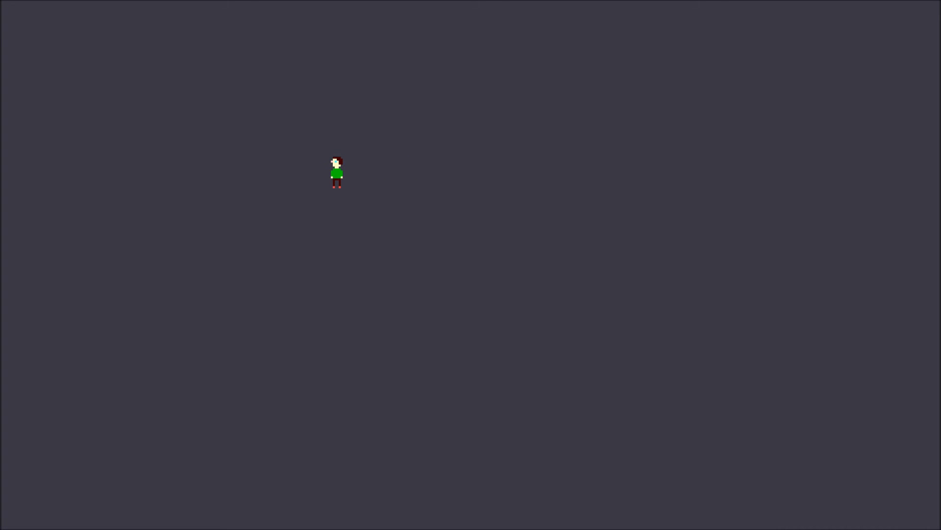
{"action": "key", "text": "Right"}
{"action": "key", "text": "Left"}
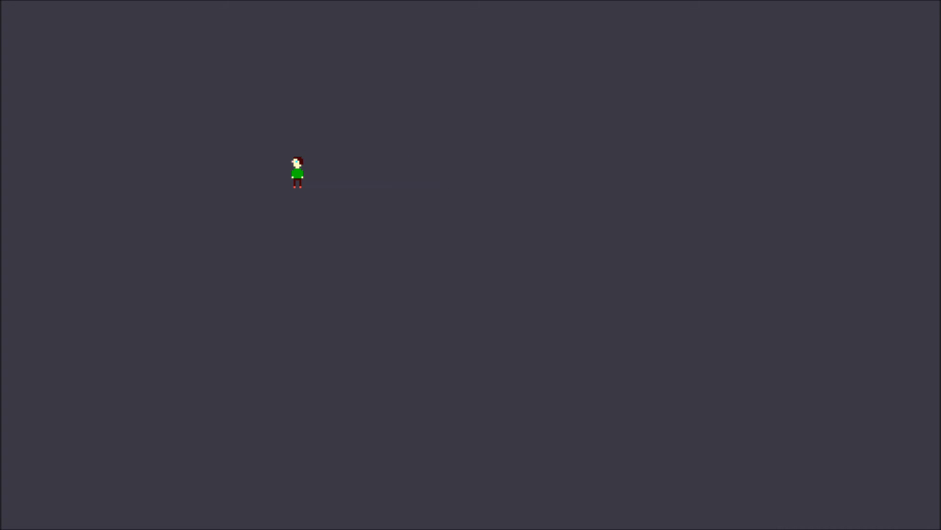
{"action": "key", "text": "Right"}
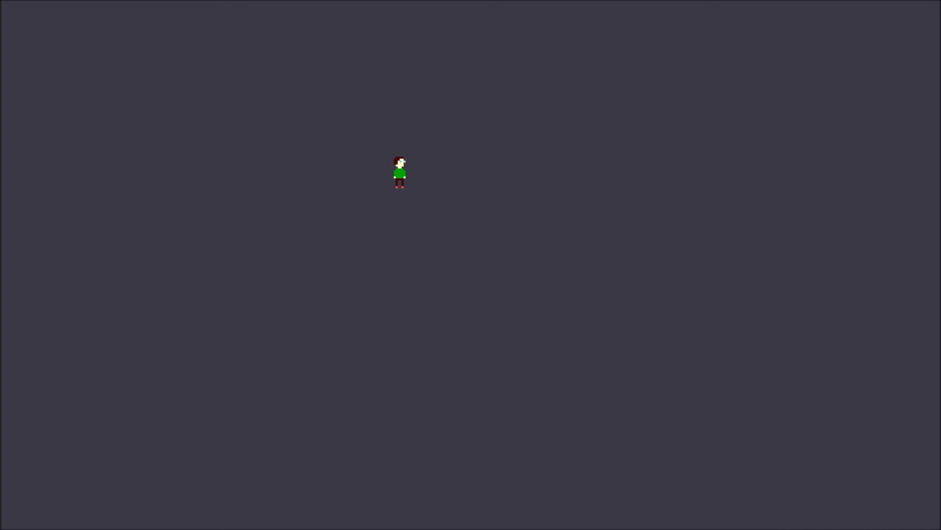
{"action": "key", "text": "Left"}
{"action": "key", "text": "Escape"}
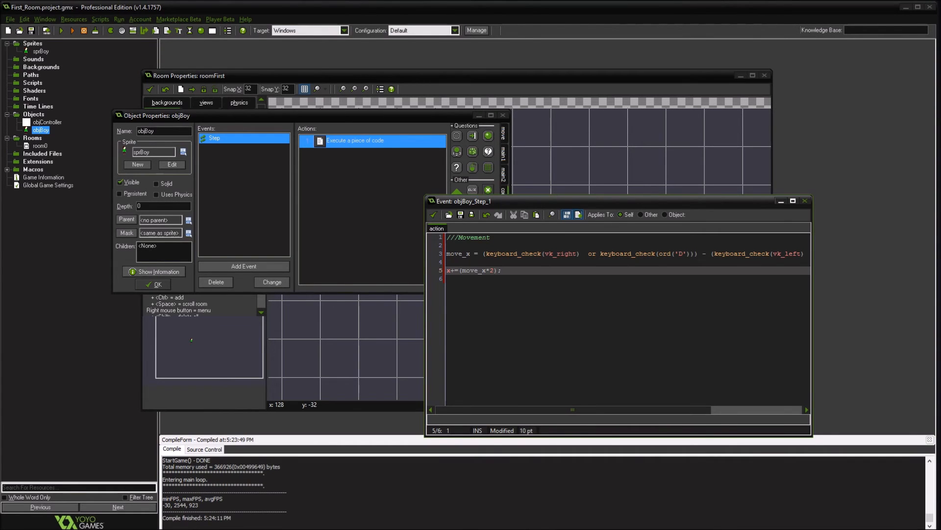
Duplicate the whole move_x assignment onto the line directly beneath it.
{"action": "key", "text": "Up"}
{"action": "key", "text": "Up"}
{"action": "key", "text": "End"}
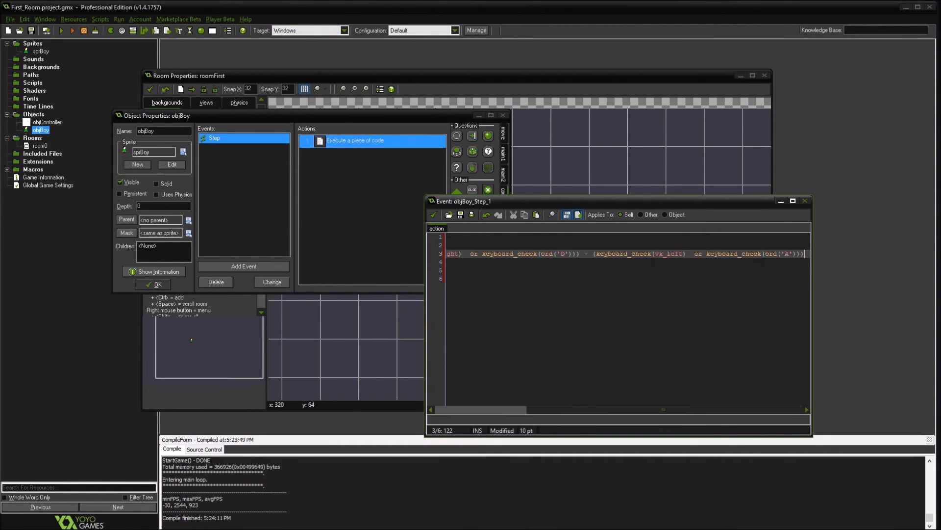
{"action": "key", "text": "shift+Home"}
{"action": "key", "text": "ctrl+c"}
{"action": "key", "text": "End"}
{"action": "key", "text": "Return"}
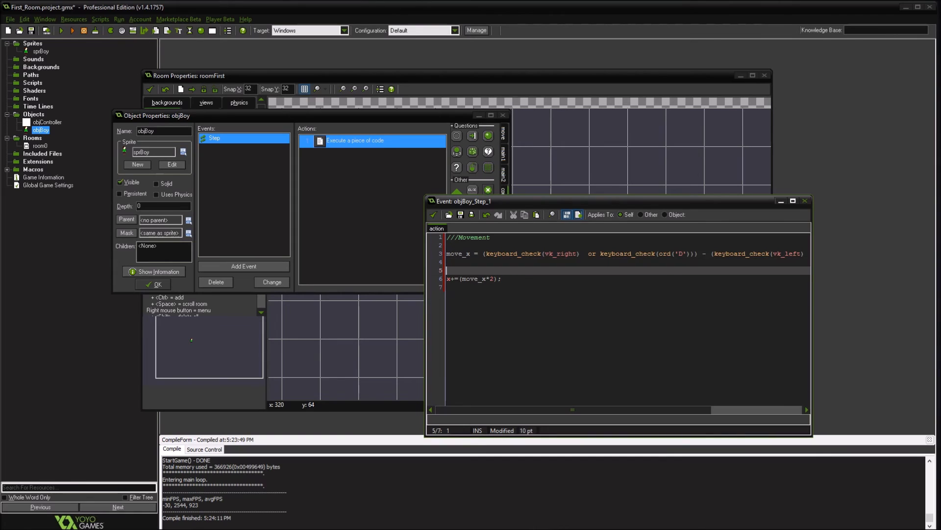
{"action": "key", "text": "ctrl+v"}
Copy the x+=(move_x*2); statement to the line below and change the copy to y+=(move_y*2);.
{"action": "key", "text": "Down"}
{"action": "key", "text": "Down"}
{"action": "key", "text": "shift+End"}
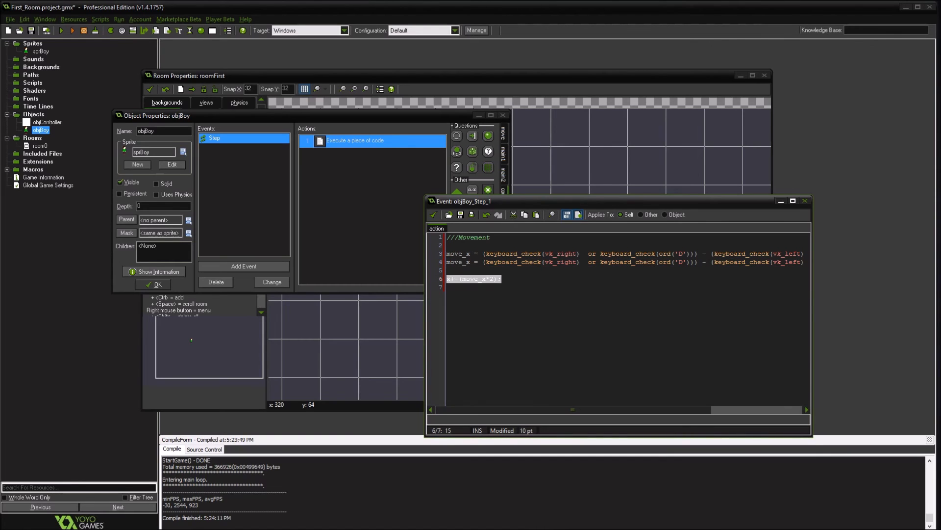
{"action": "key", "text": "Down"}
{"action": "key", "text": "ctrl+v"}
{"action": "key", "text": "Home"}
{"action": "key", "text": "shift+Right"}
{"action": "type", "text": "y"}
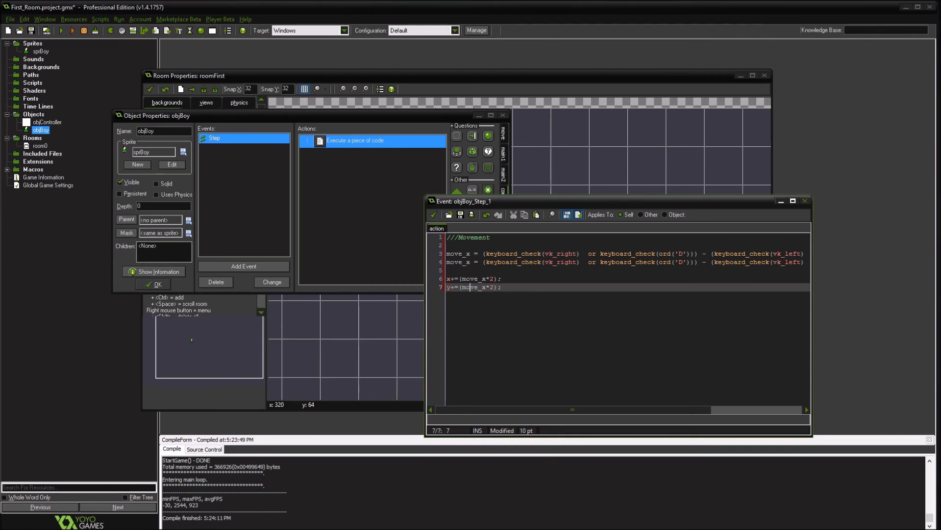
{"action": "key", "text": "Right"}
{"action": "key", "text": "shift+Right"}
{"action": "type", "text": "y"}
Rename the variable in the second move_x assignment to move_y.
{"action": "key", "text": "Up"}
{"action": "key", "text": "Up"}
{"action": "key", "text": "Up"}
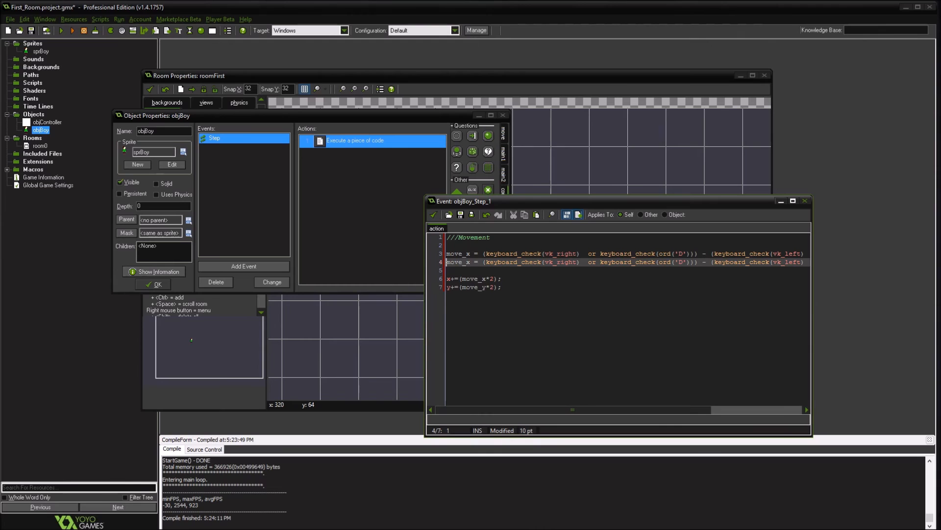
{"action": "type", "text": "y"}
Change vk_right to vk_down and 'D' to 'S' in the first condition of the move_y assignment.
{"action": "double_click", "coordinate": [561, 263]}
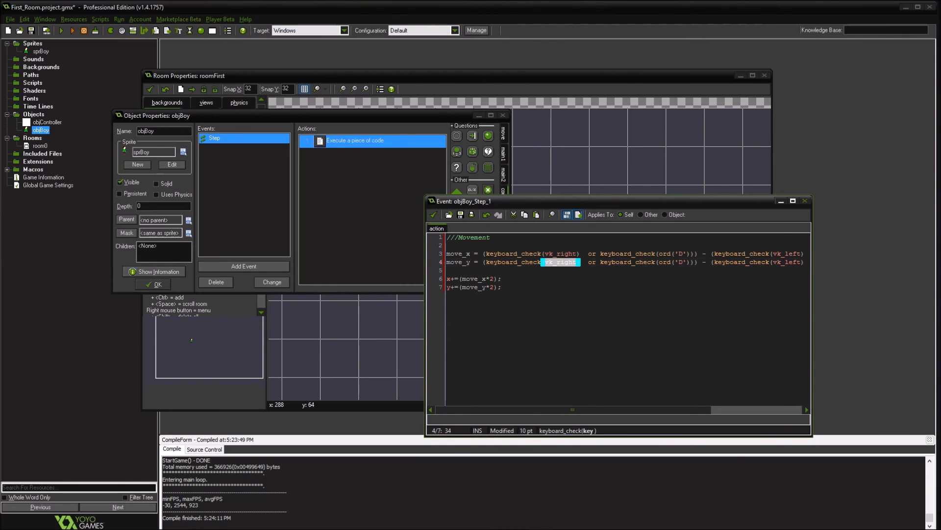
{"action": "key", "text": "Left"}
{"action": "key", "text": "Left"}
{"action": "key", "text": "Left"}
{"action": "key", "text": "Left"}
{"action": "key", "text": "Left"}
{"action": "key", "text": "shift+Right"}
{"action": "key", "text": "shift+Right"}
{"action": "key", "text": "shift+Right"}
{"action": "key", "text": "shift+Right"}
{"action": "key", "text": "shift+Right"}
{"action": "type", "text": "down"}
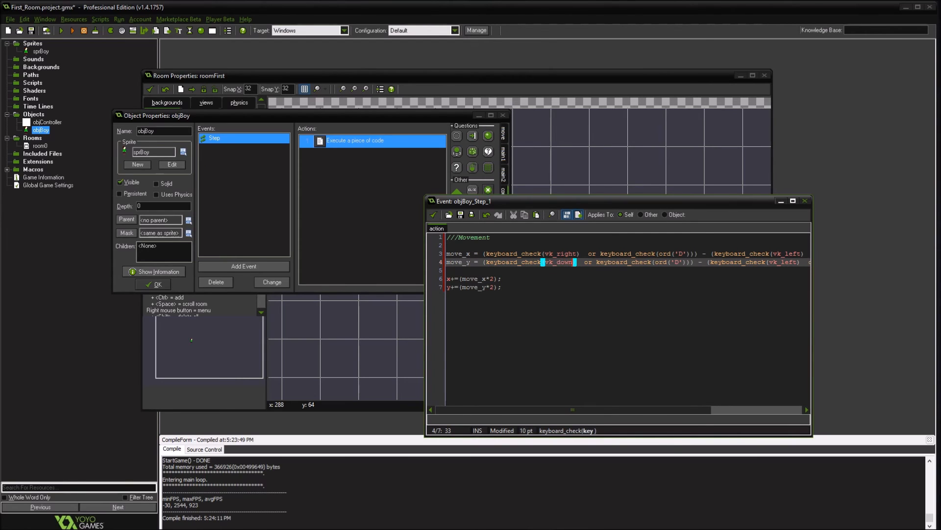
{"action": "double_click", "coordinate": [677, 263]}
{"action": "type", "text": "S"}
{"action": "left_click", "coordinate": [502, 287]}
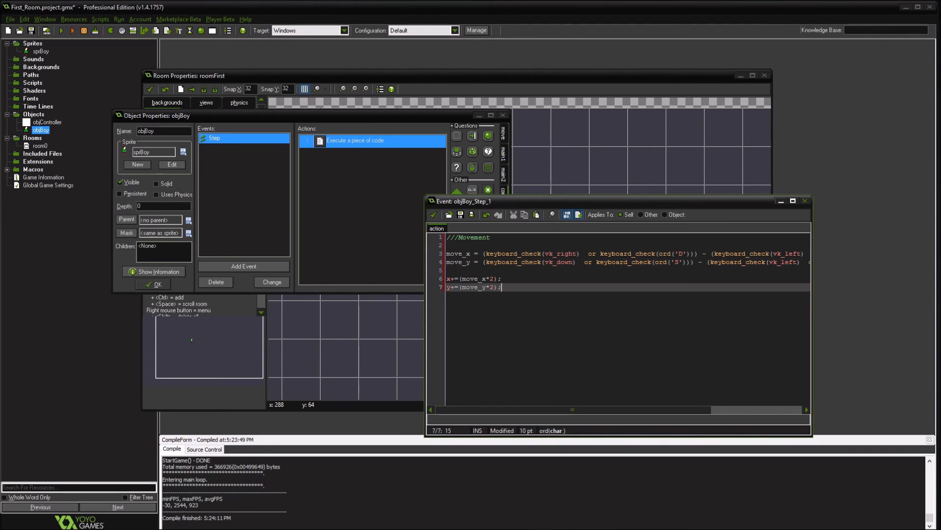
Change vk_left to vk_up and 'A' to 'W' in the subtracted condition of the move_y assignment.
{"action": "left_click", "coordinate": [663, 254]}
{"action": "left_click", "coordinate": [769, 263]}
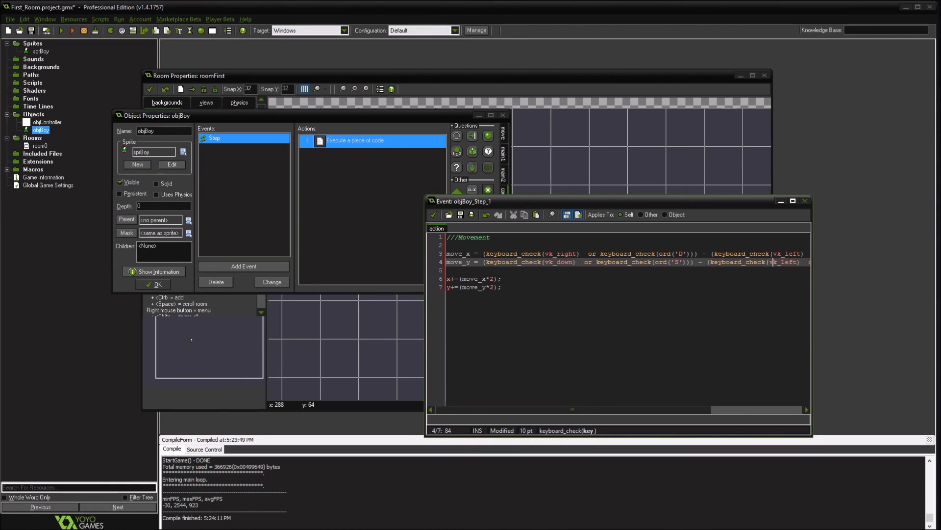
{"action": "left_click_drag", "start_coordinate": [781, 262], "coordinate": [801, 262]}
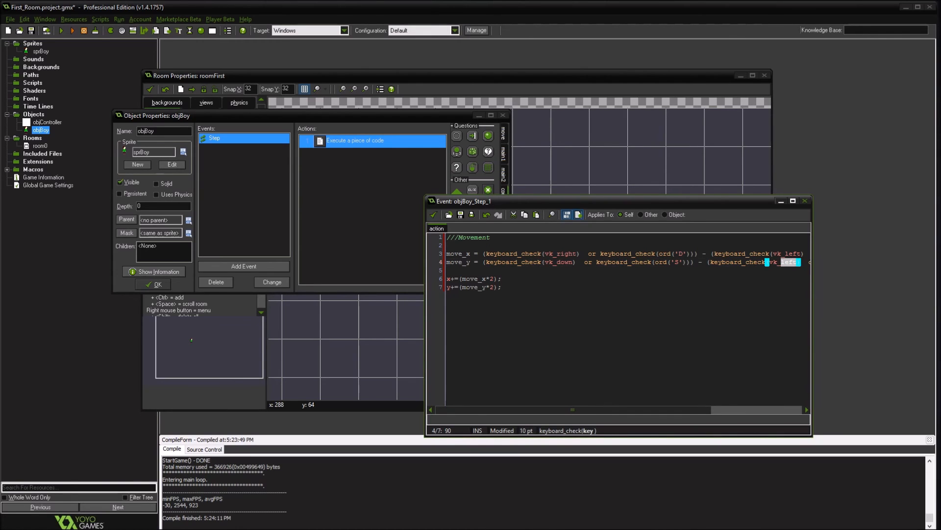
{"action": "type", "text": "up"}
{"action": "key", "text": "End"}
{"action": "key", "text": "Left"}
{"action": "key", "text": "Left"}
{"action": "key", "text": "Left"}
{"action": "key", "text": "Left"}
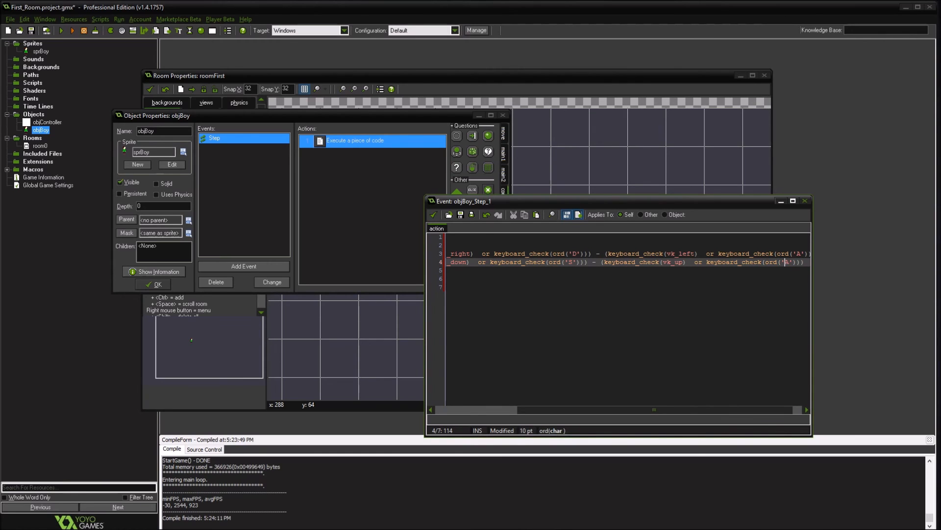
{"action": "key", "text": "shift+Right"}
{"action": "type", "text": "W"}
{"action": "key", "text": "Home"}
{"action": "key", "text": "Down"}
{"action": "key", "text": "Down"}
{"action": "key", "text": "Down"}
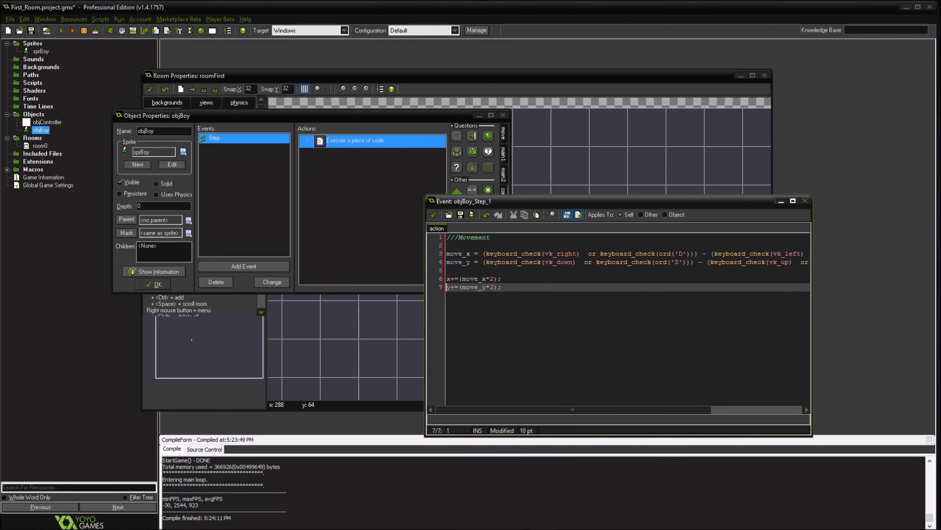
Add a Create event to objBoy and give it an Execute Code action.
{"action": "left_click", "coordinate": [368, 211]}
{"action": "left_click", "coordinate": [502, 287]}
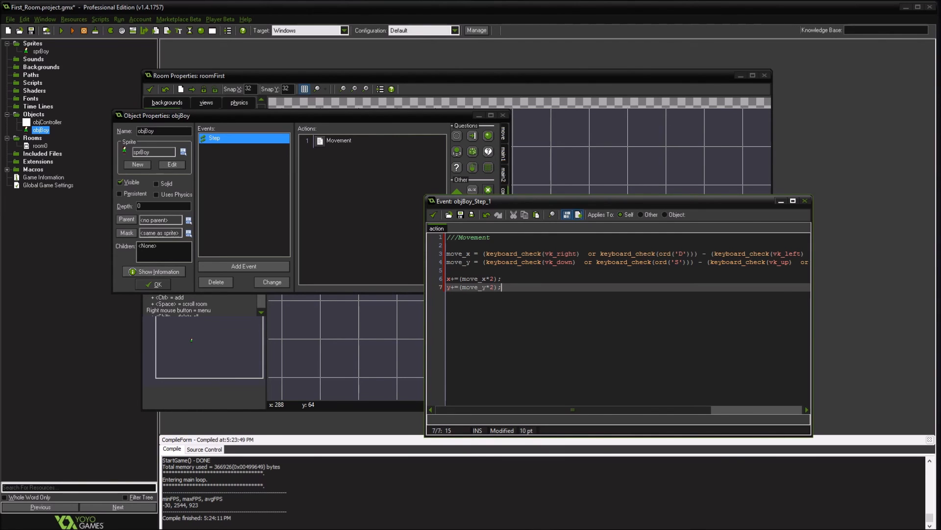
{"action": "left_click", "coordinate": [243, 266]}
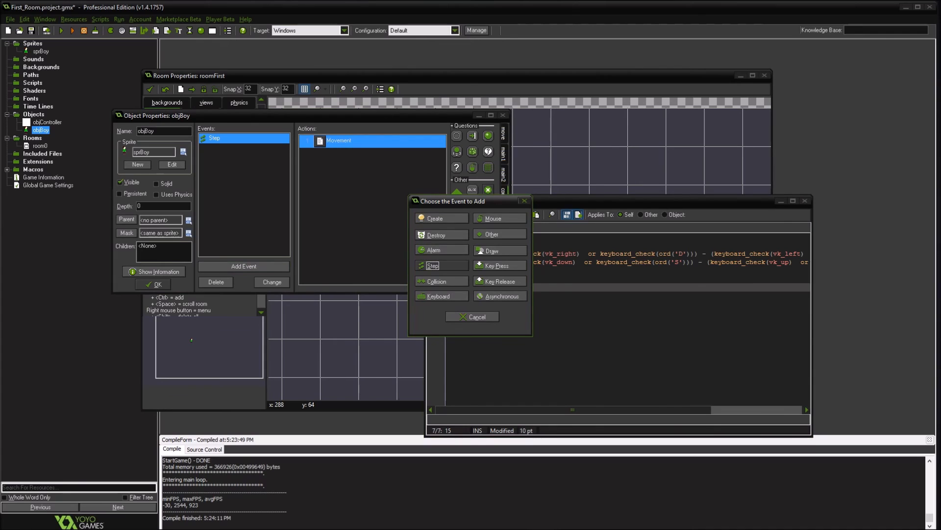
{"action": "left_click", "coordinate": [435, 219]}
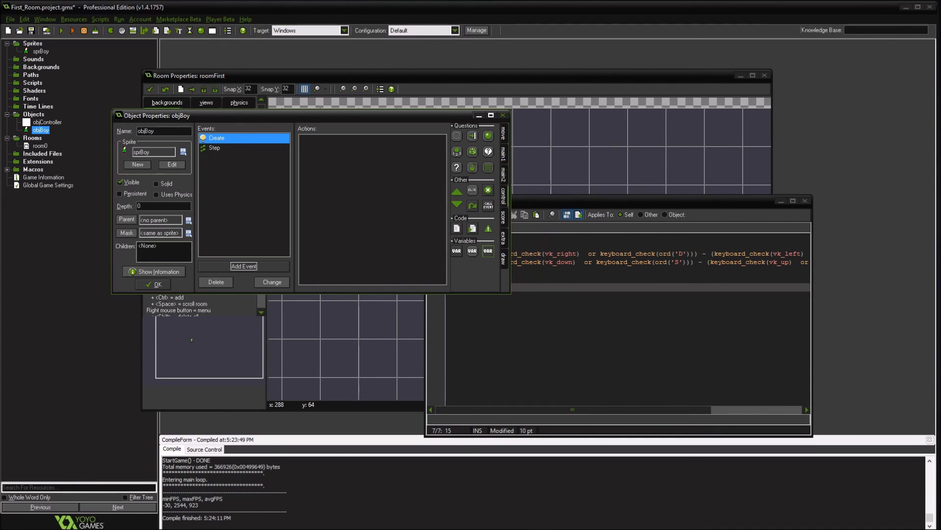
{"action": "left_click_drag", "start_coordinate": [457, 228], "coordinate": [373, 206]}
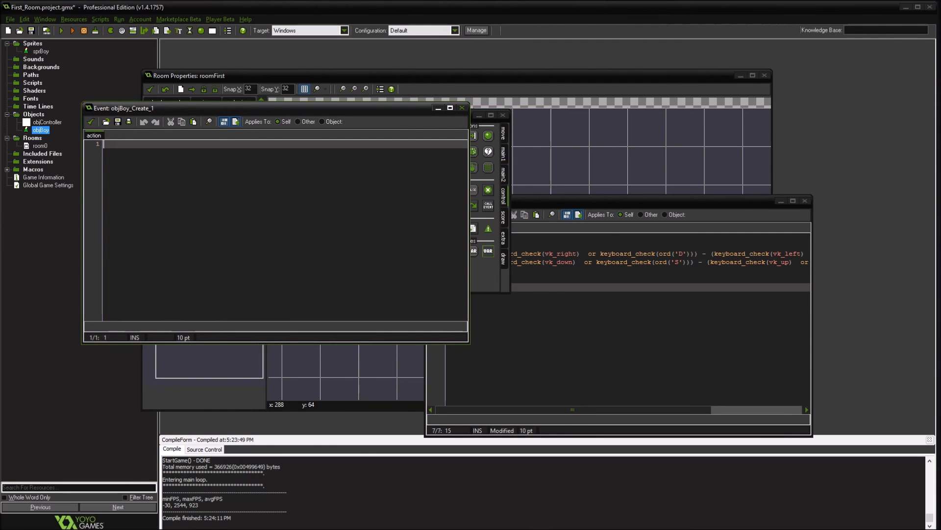
Write the comment "///Initialize Character Variables" in the Create code, with move_rate=2; on the line beneath it.
{"action": "type", "text": "///Initialize Char"}
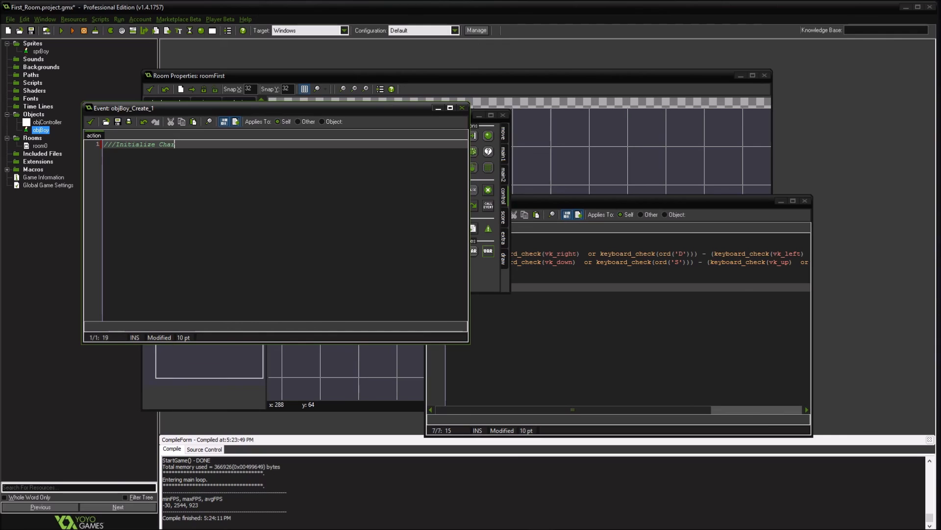
{"action": "type", "text": "acter Variables"}
{"action": "key", "text": "Return"}
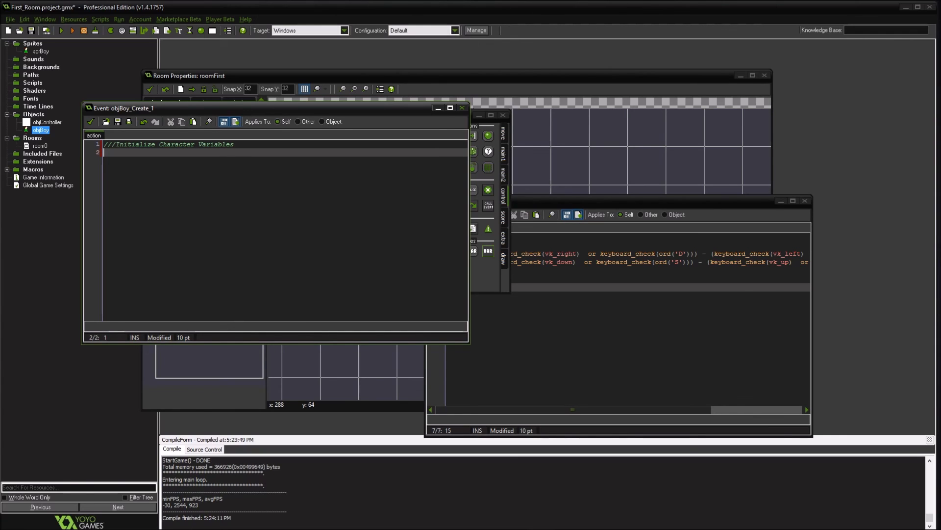
{"action": "type", "text": "move_"}
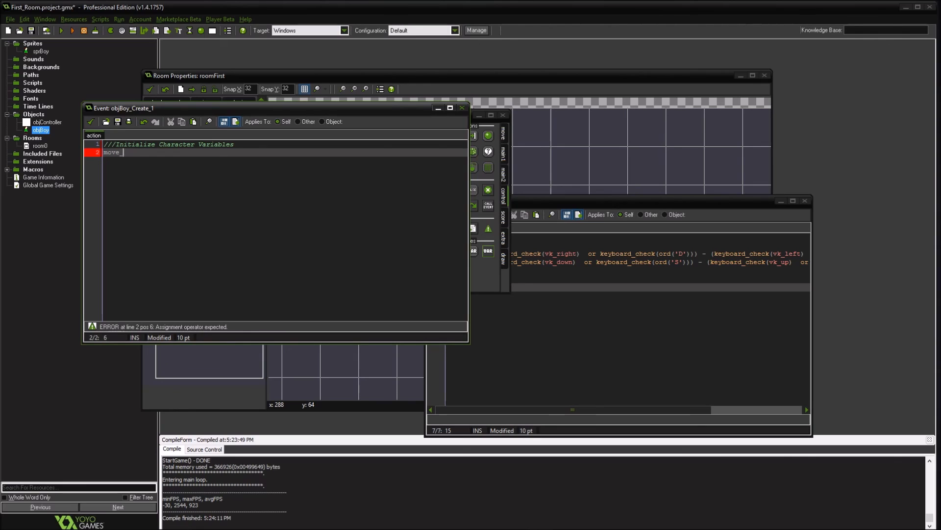
{"action": "type", "text": "rate=2;"}
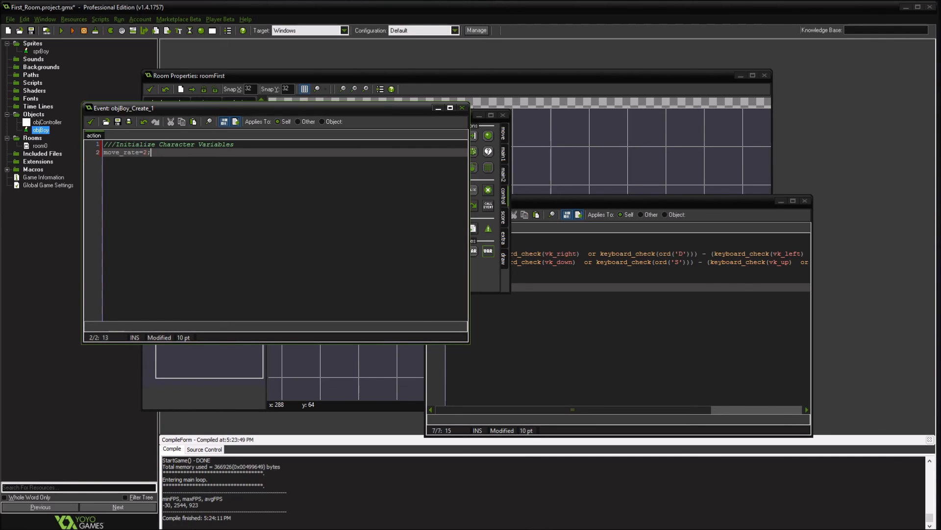
Save the Create code, and in the Step code's x assignment multiply move_x by move_rate instead of the fixed number.
{"action": "left_click", "coordinate": [91, 122]}
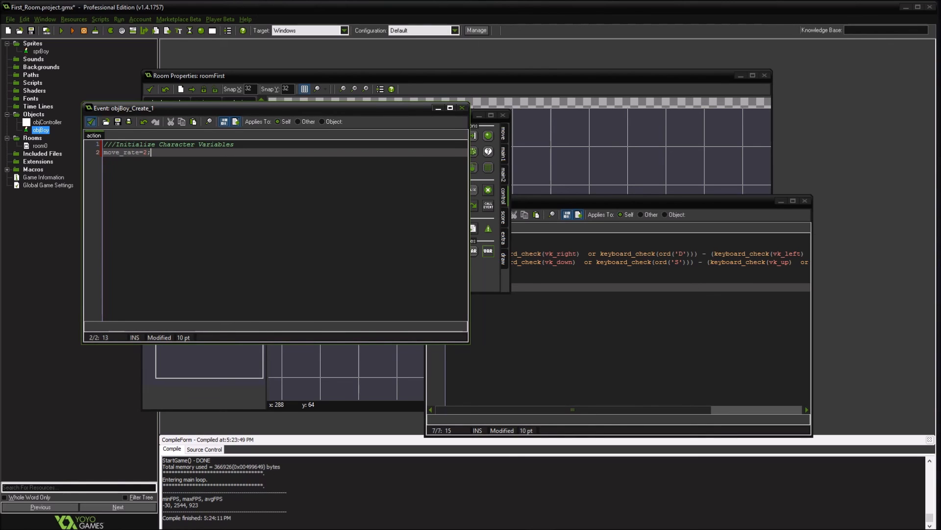
{"action": "left_click", "coordinate": [579, 314]}
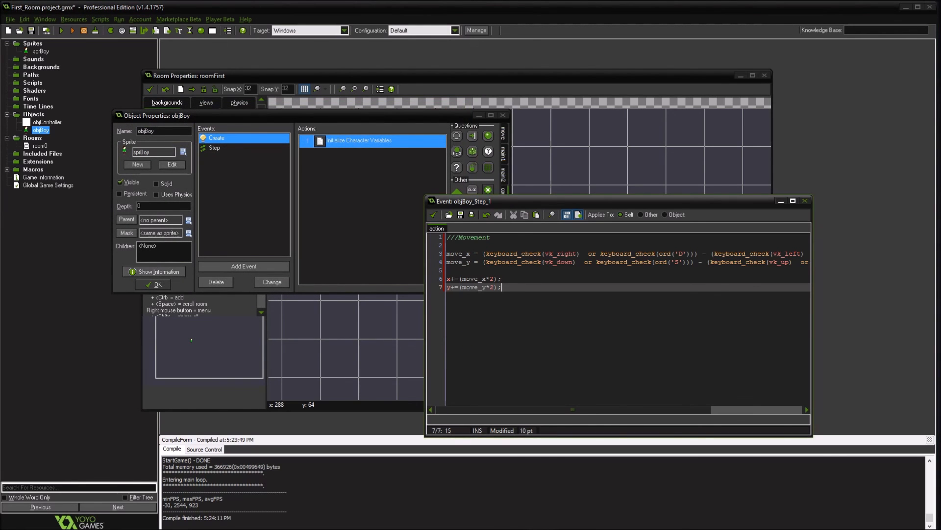
{"action": "key", "text": "shift+Left"}
{"action": "key", "text": "Up"}
{"action": "key", "text": "Left"}
{"action": "key", "text": "shift+Left"}
{"action": "type", "text": "move_rate"}
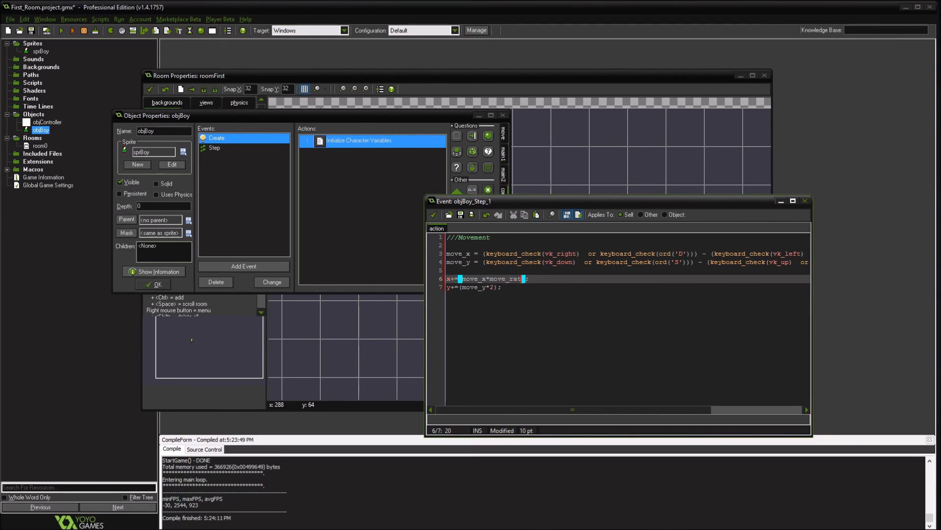
Multiply move_y by move_rate instead of the fixed number in the y assignment of the Step code.
{"action": "key", "text": "Down"}
{"action": "key", "text": "Left"}
{"action": "key", "text": "Left"}
{"action": "key", "text": "shift+Left"}
{"action": "type", "text": "move_rate"}
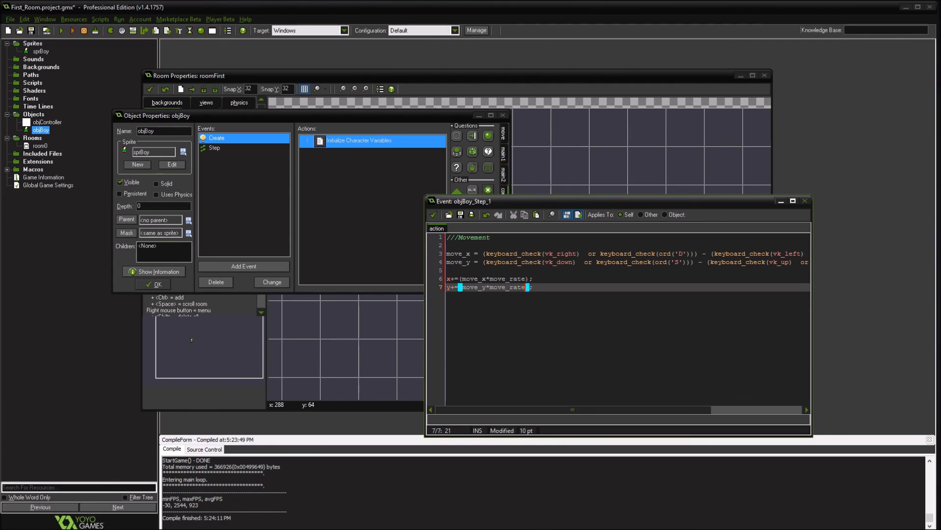
{"action": "key", "text": "Up"}
{"action": "left_click", "coordinate": [506, 287]}
{"action": "double_click", "coordinate": [448, 278]}
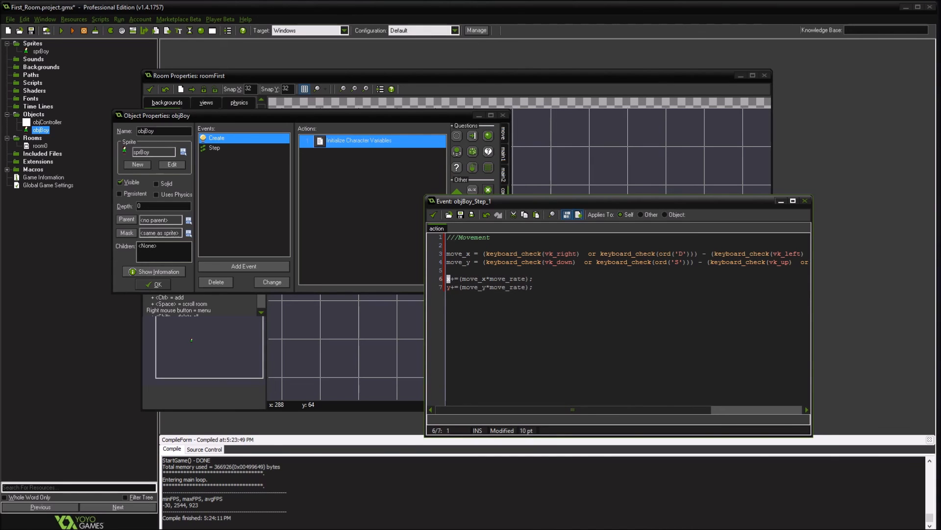
Run the game and test the boy's movement by walking him right, down, left and up.
{"action": "left_click", "coordinate": [61, 30]}
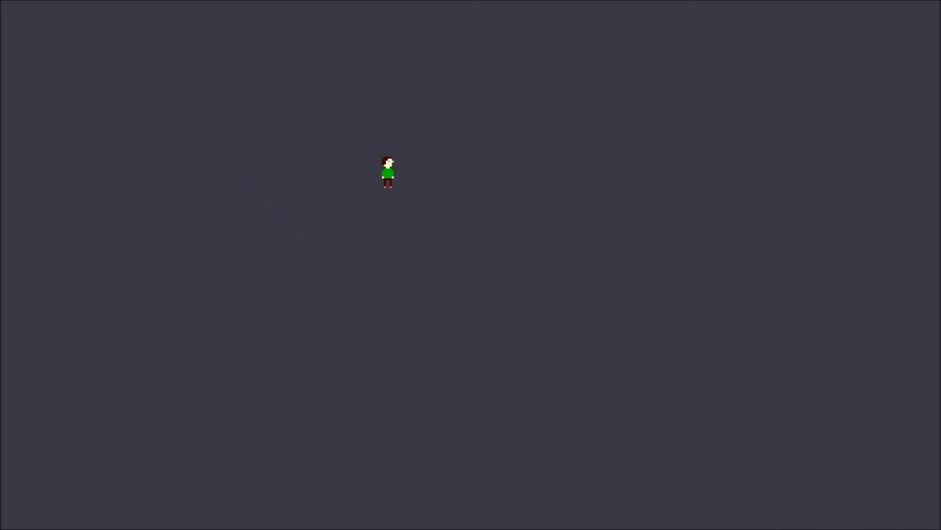
{"action": "key", "text": "Right"}
{"action": "key", "text": "Down"}
{"action": "key", "text": "Left"}
{"action": "key", "text": "Right"}
{"action": "key", "text": "Down"}
{"action": "key", "text": "Left"}
{"action": "key", "text": "Up"}
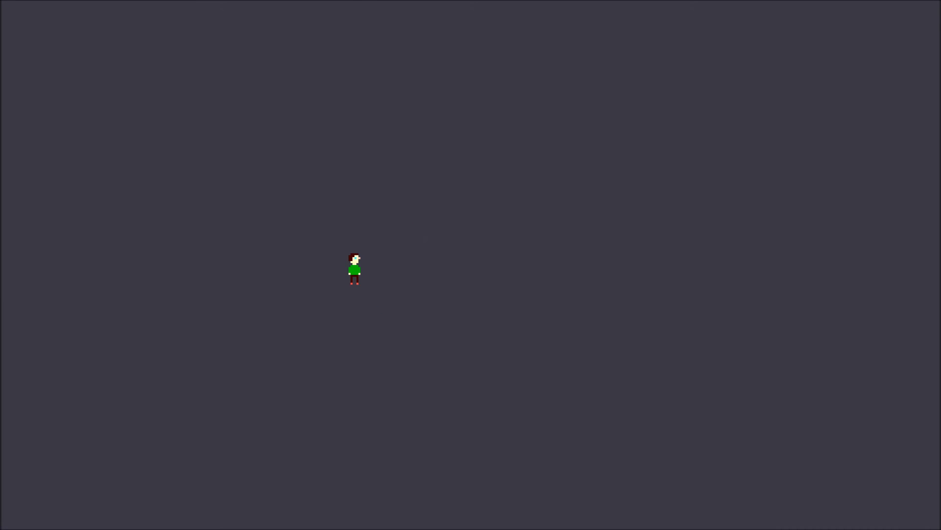